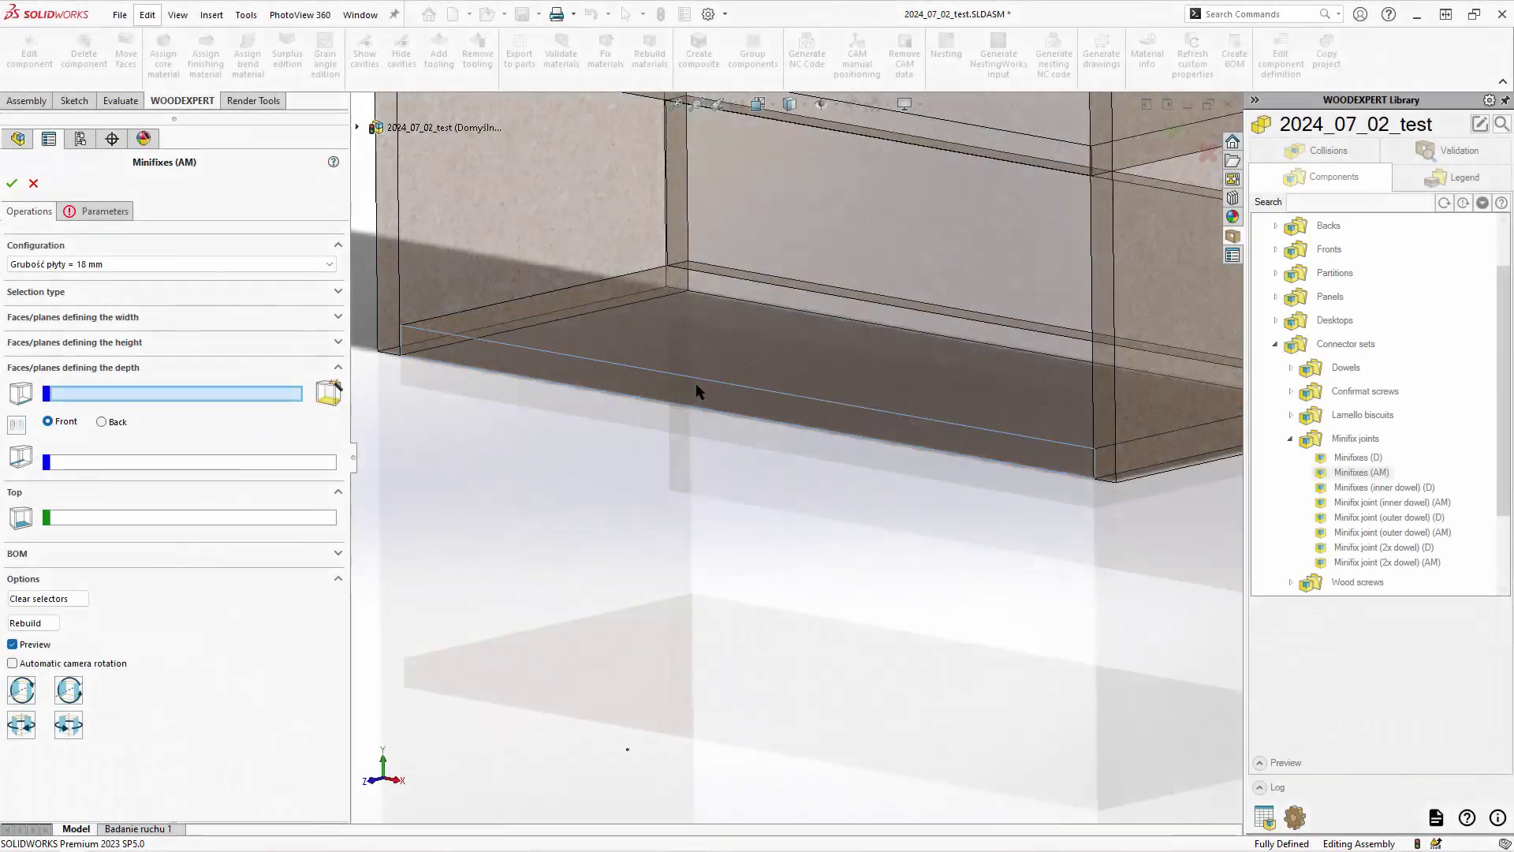
- Set the bottom panel's front and top faces as Minifix references, keeping 18 mm board thickness
click(696, 385)
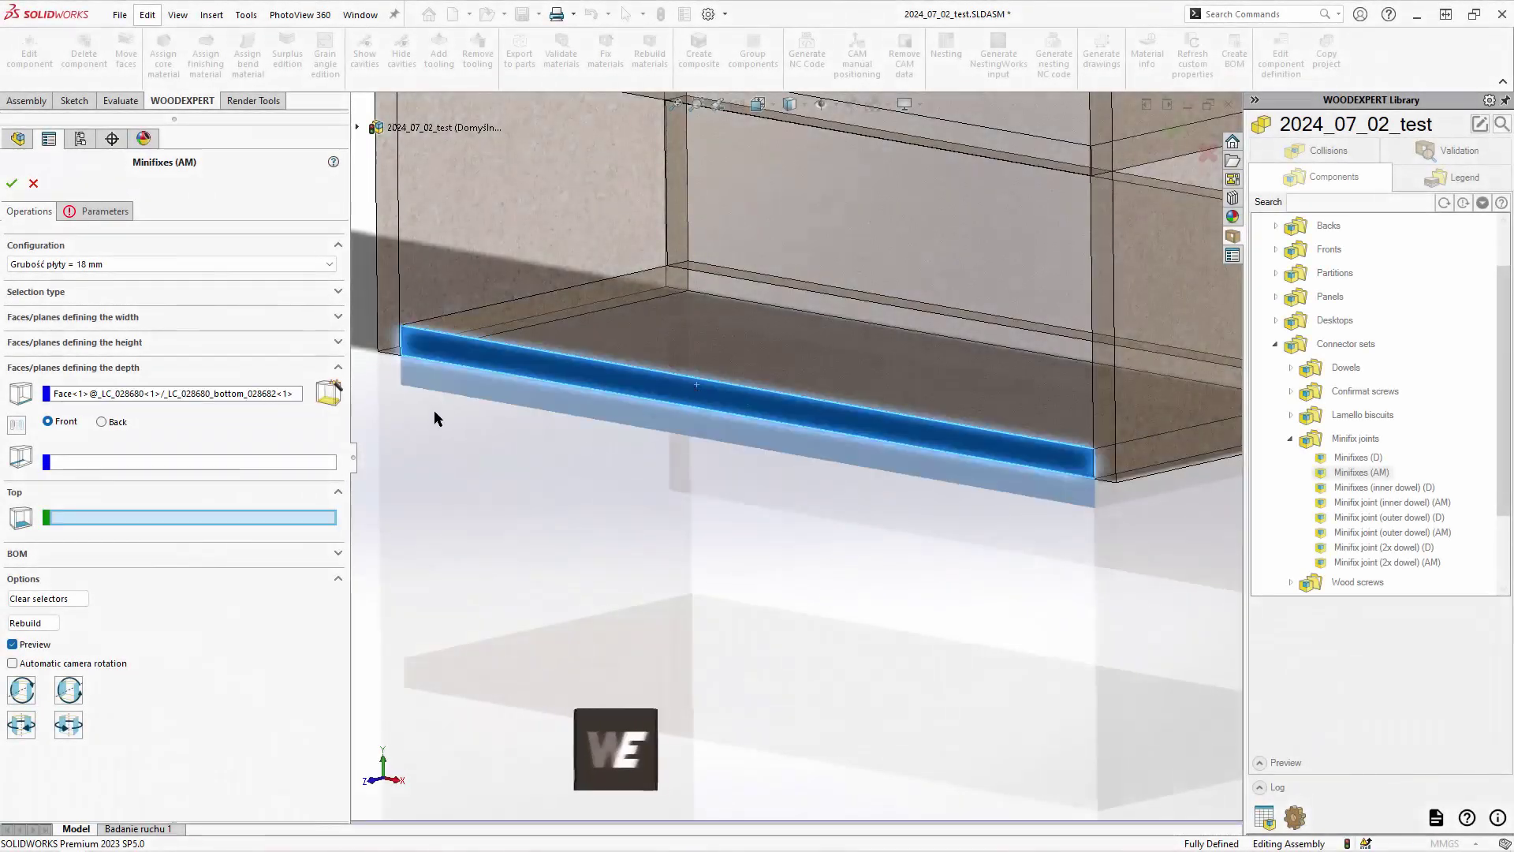
click(328, 389)
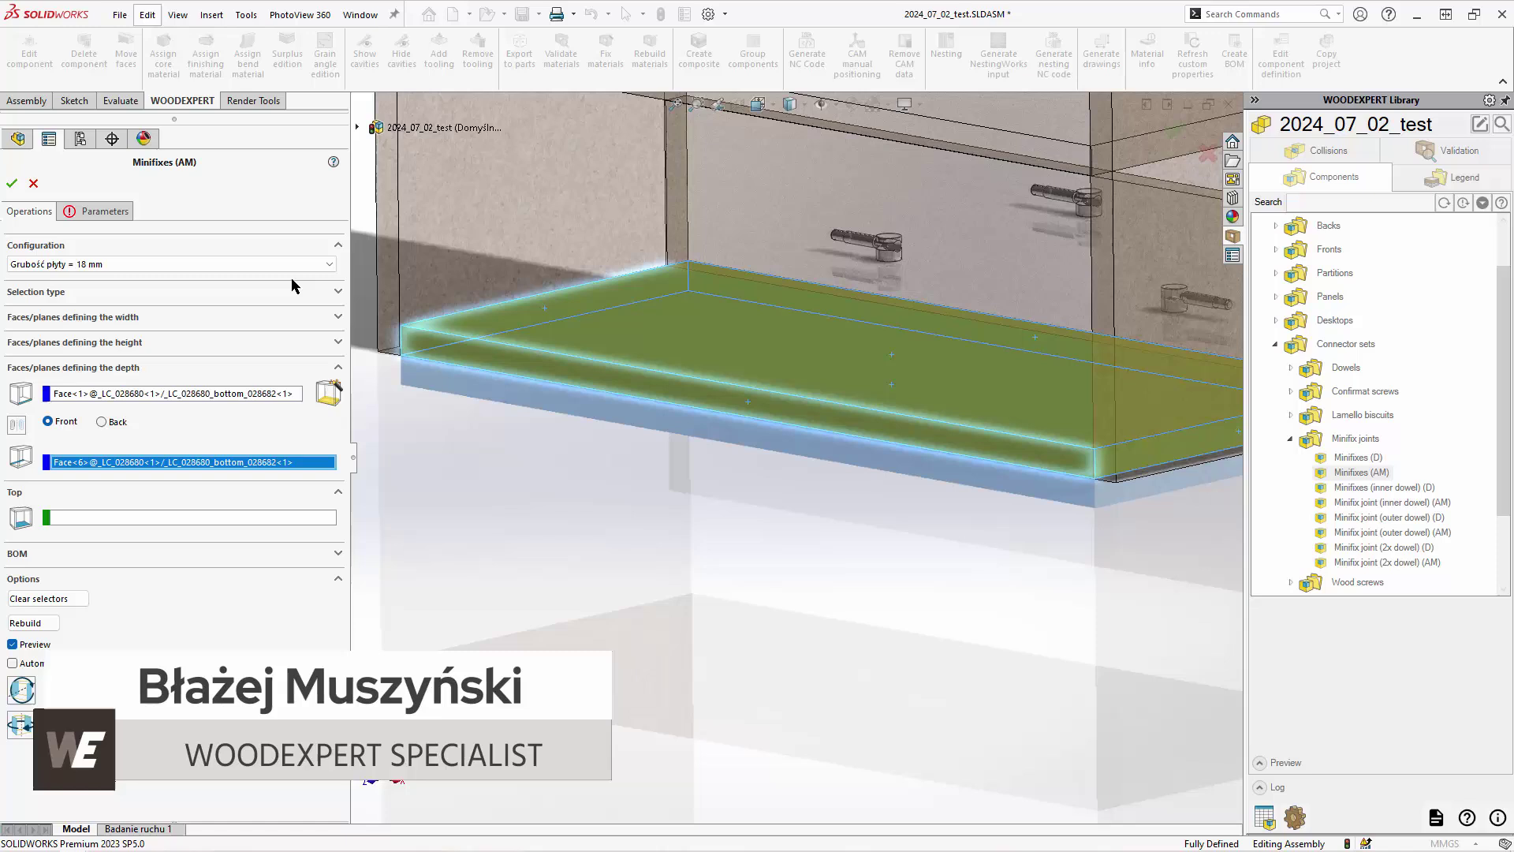
click(296, 263)
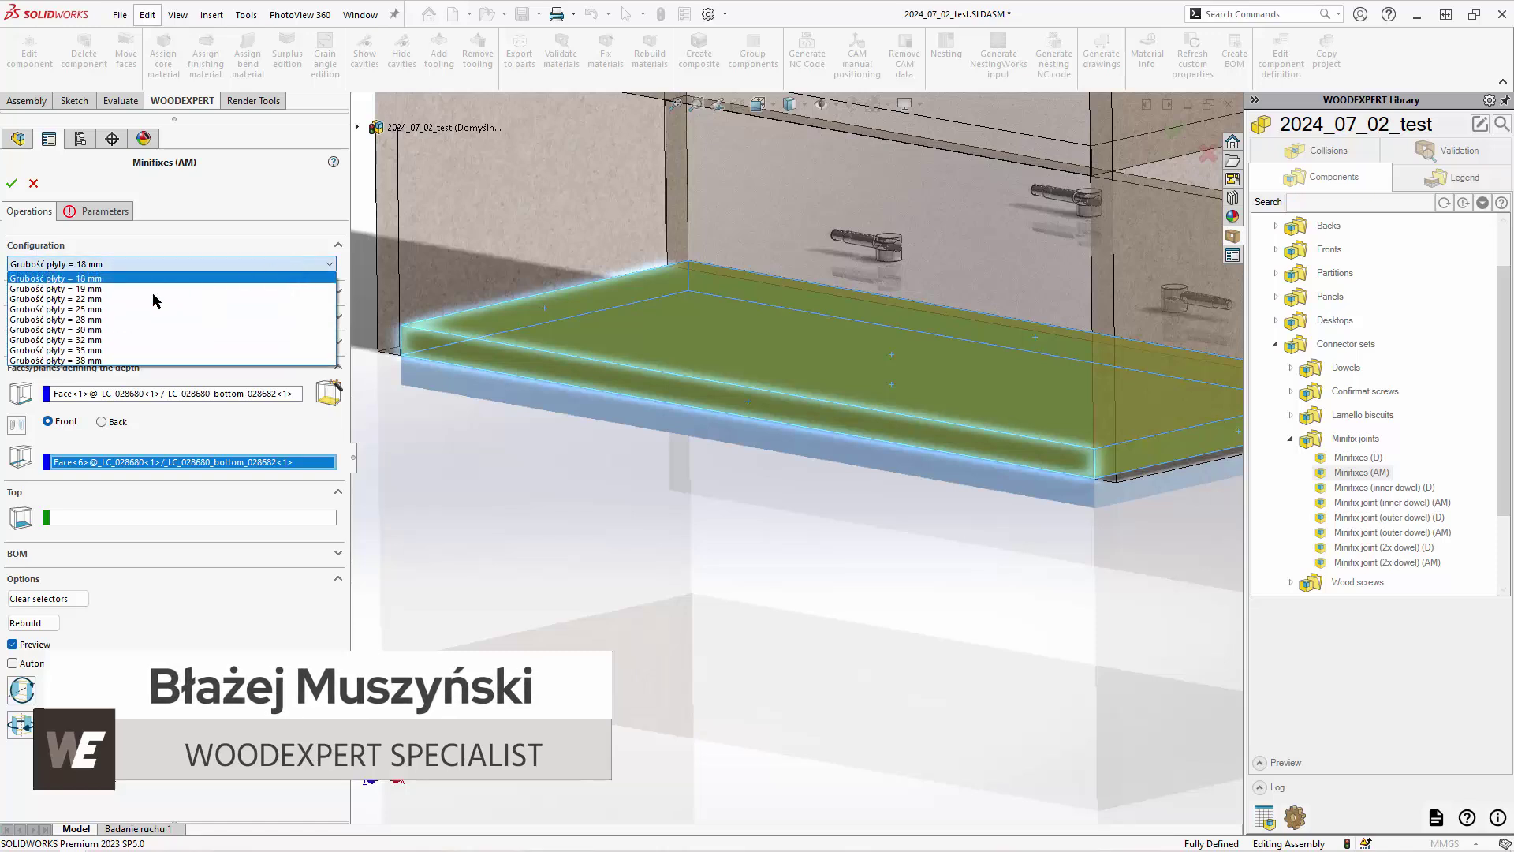
click(113, 278)
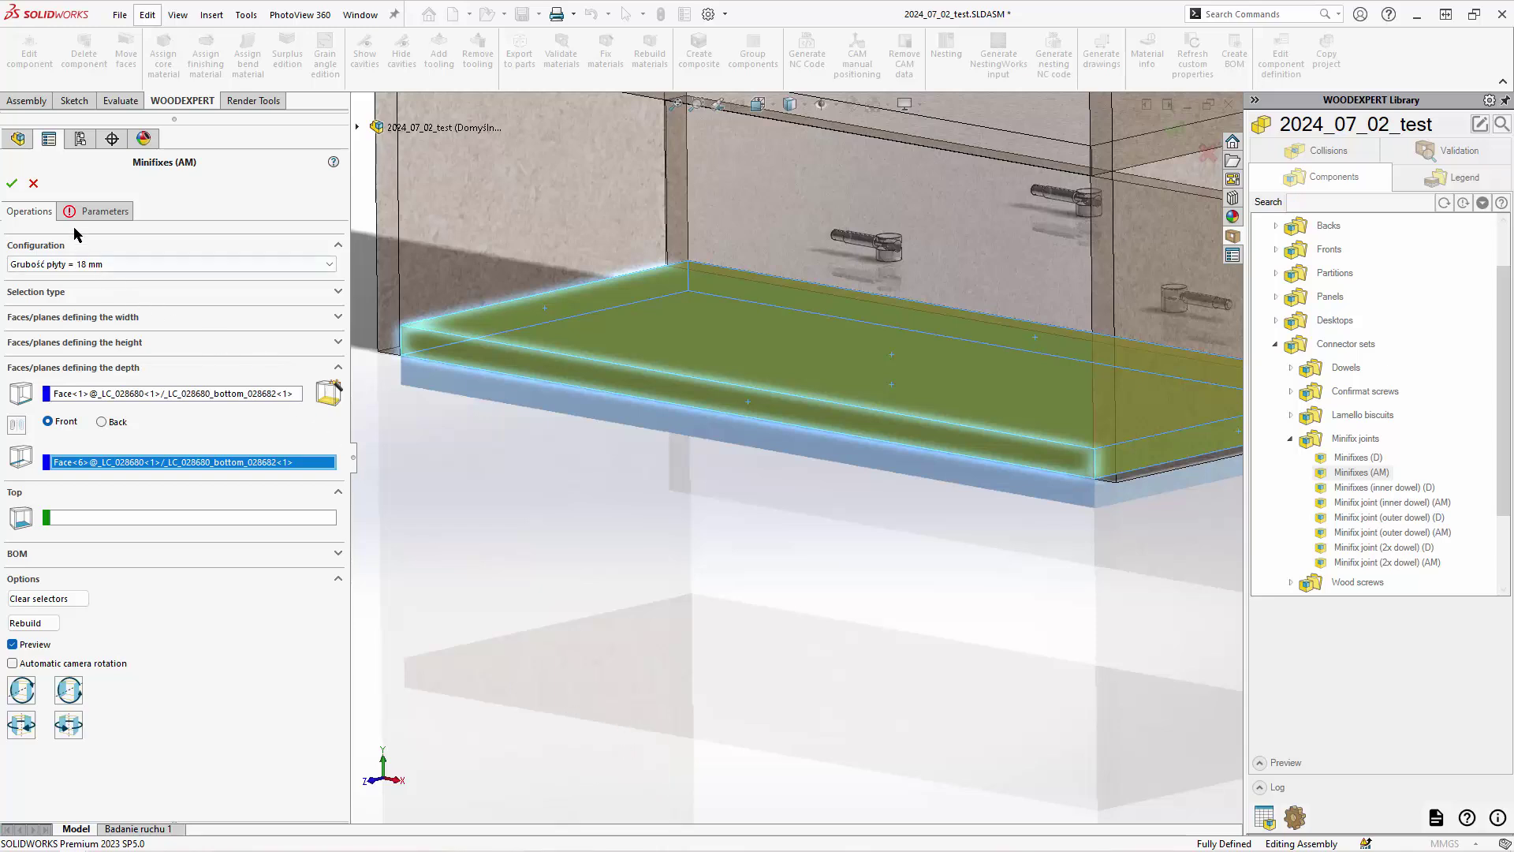
click(9, 184)
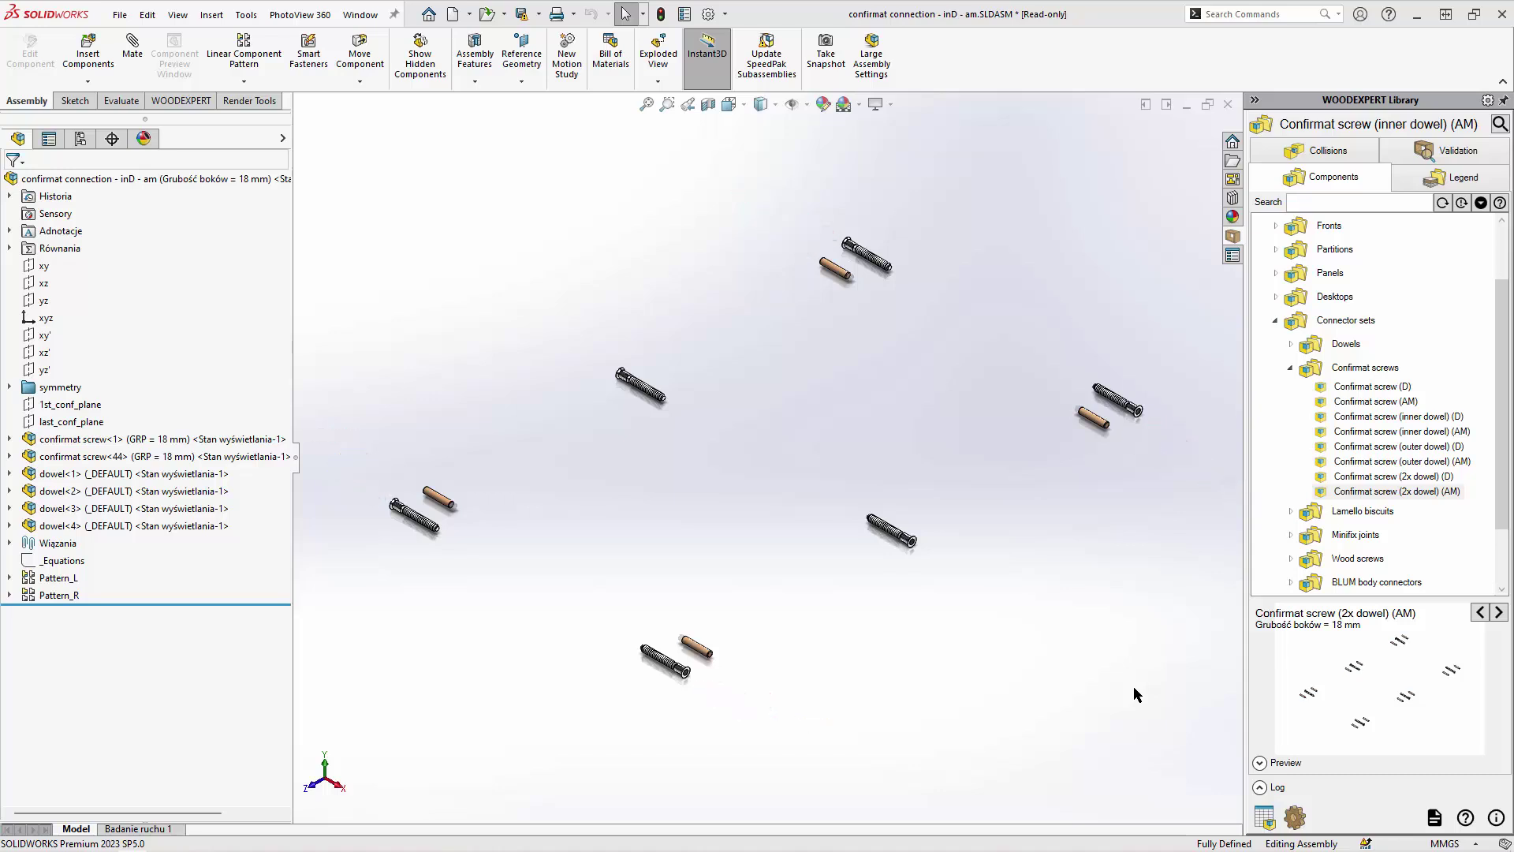
- Switch with Ctrl+Tab through the open Confirmat assemblies until the 2xD dowel version shows
key(ctrl+Tab)
key(ctrl+Tab)
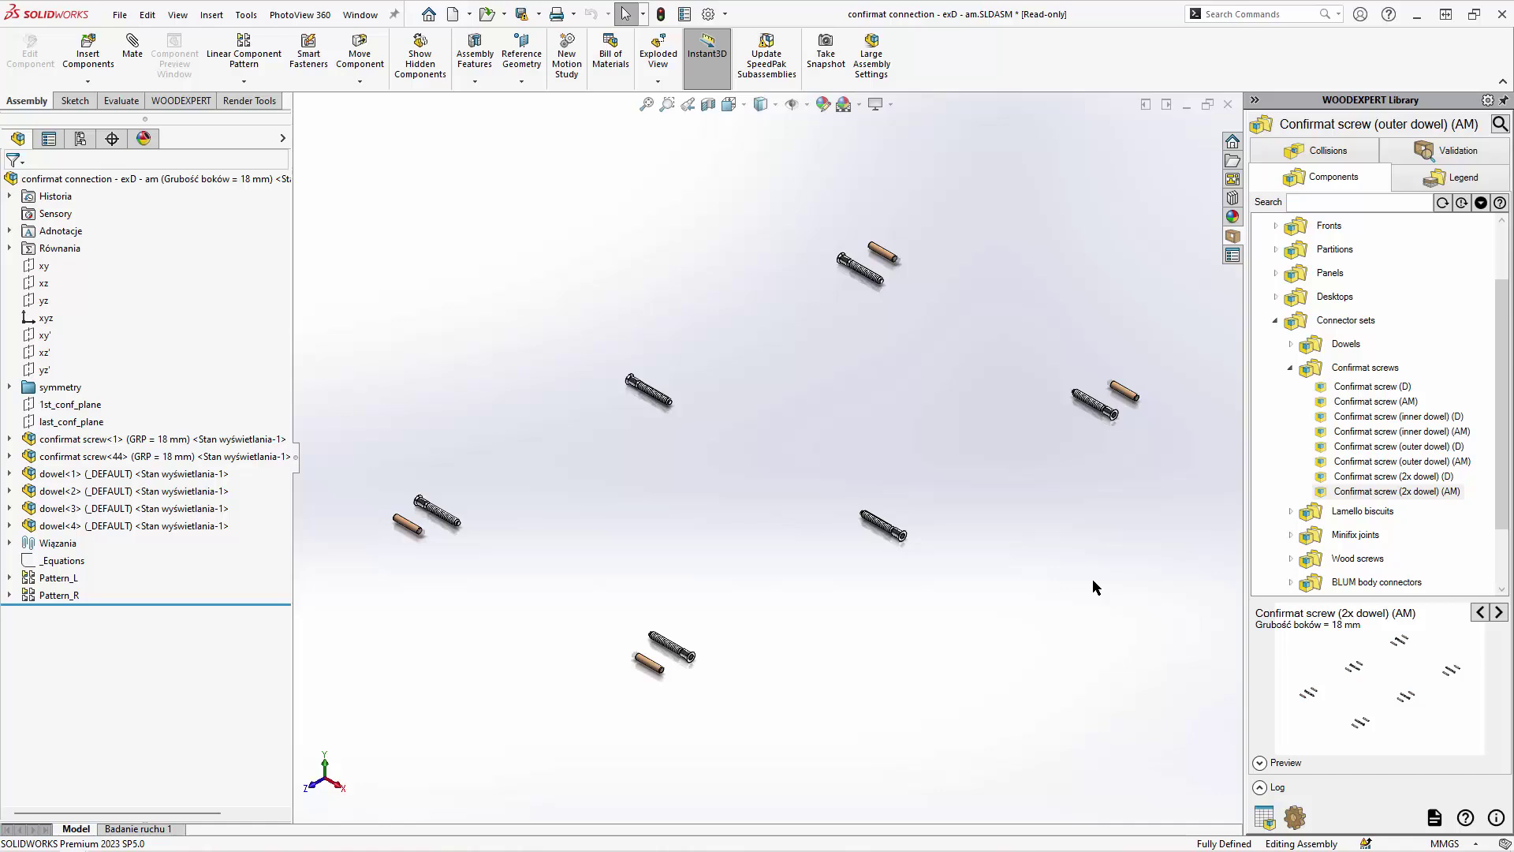
key(ctrl+Tab)
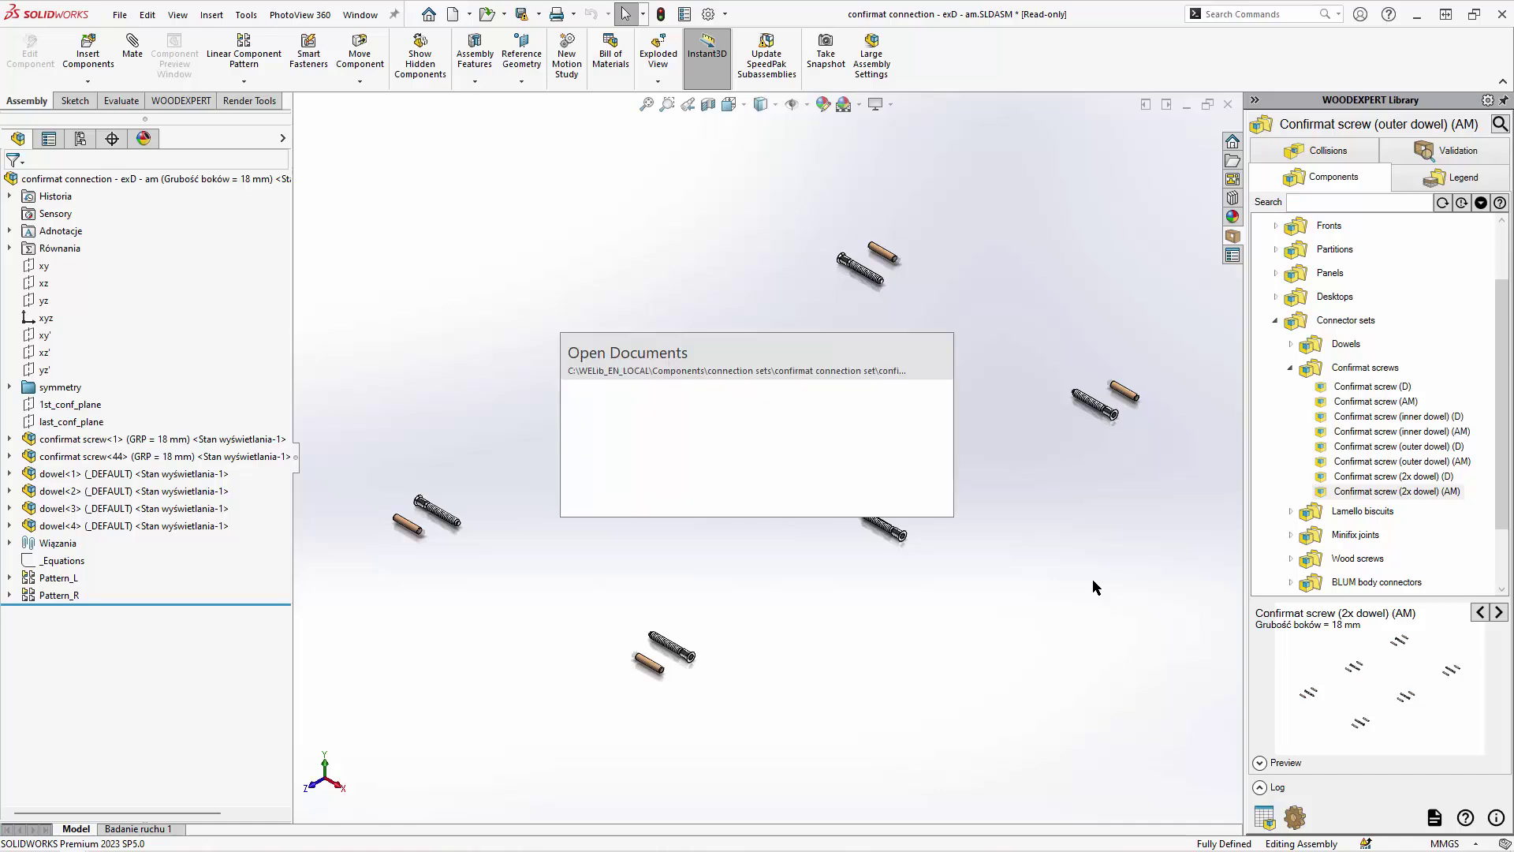
key(ctrl+Tab)
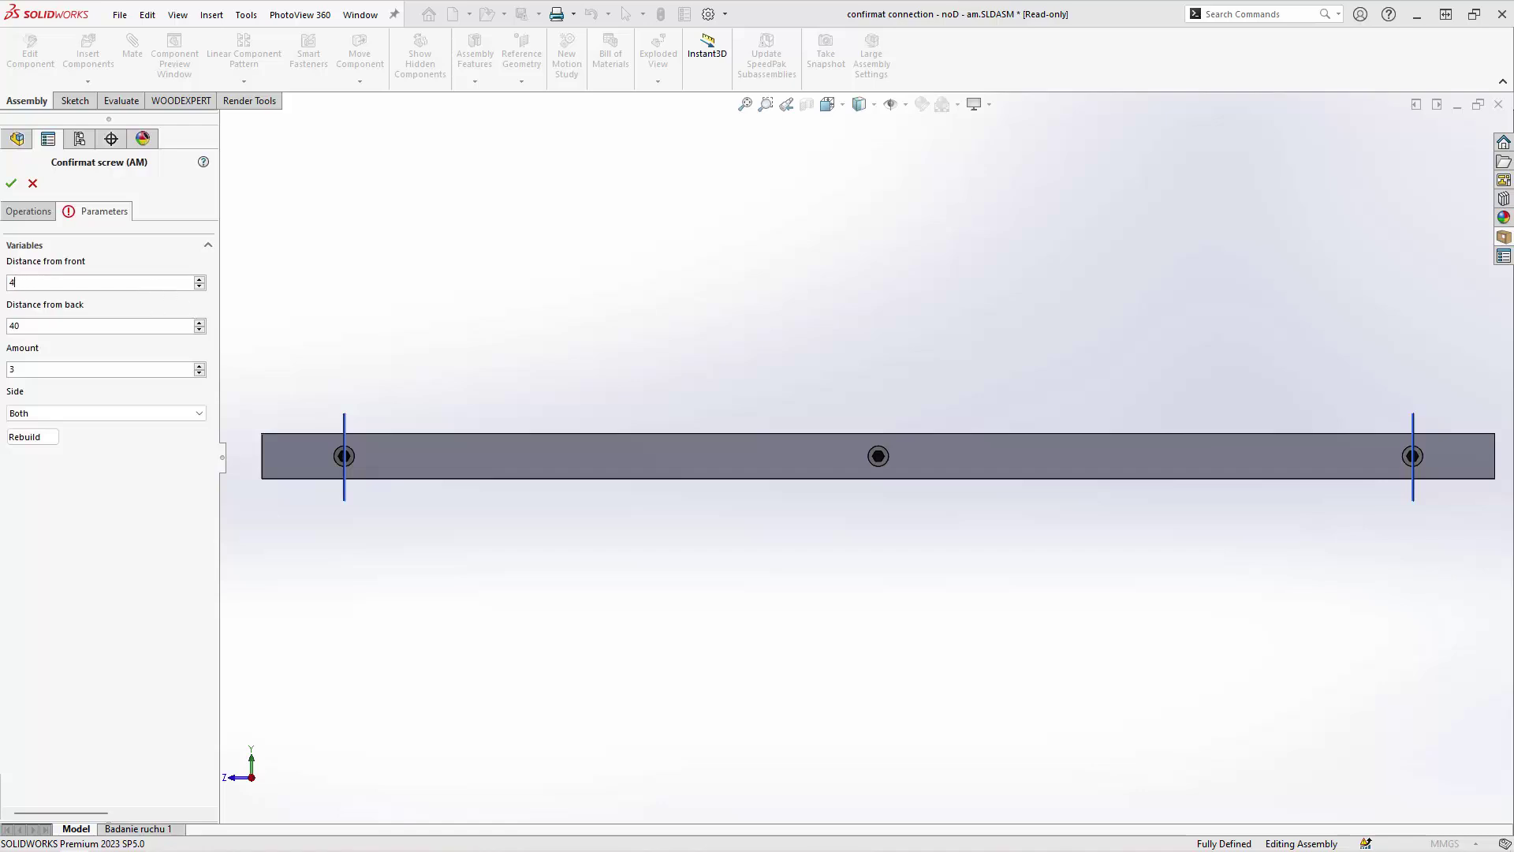
- Set the Confirmat distances from front and back to 80 mm with 4 screws per edge
key(BackSpace)
text(80)
key(ctrl+a)
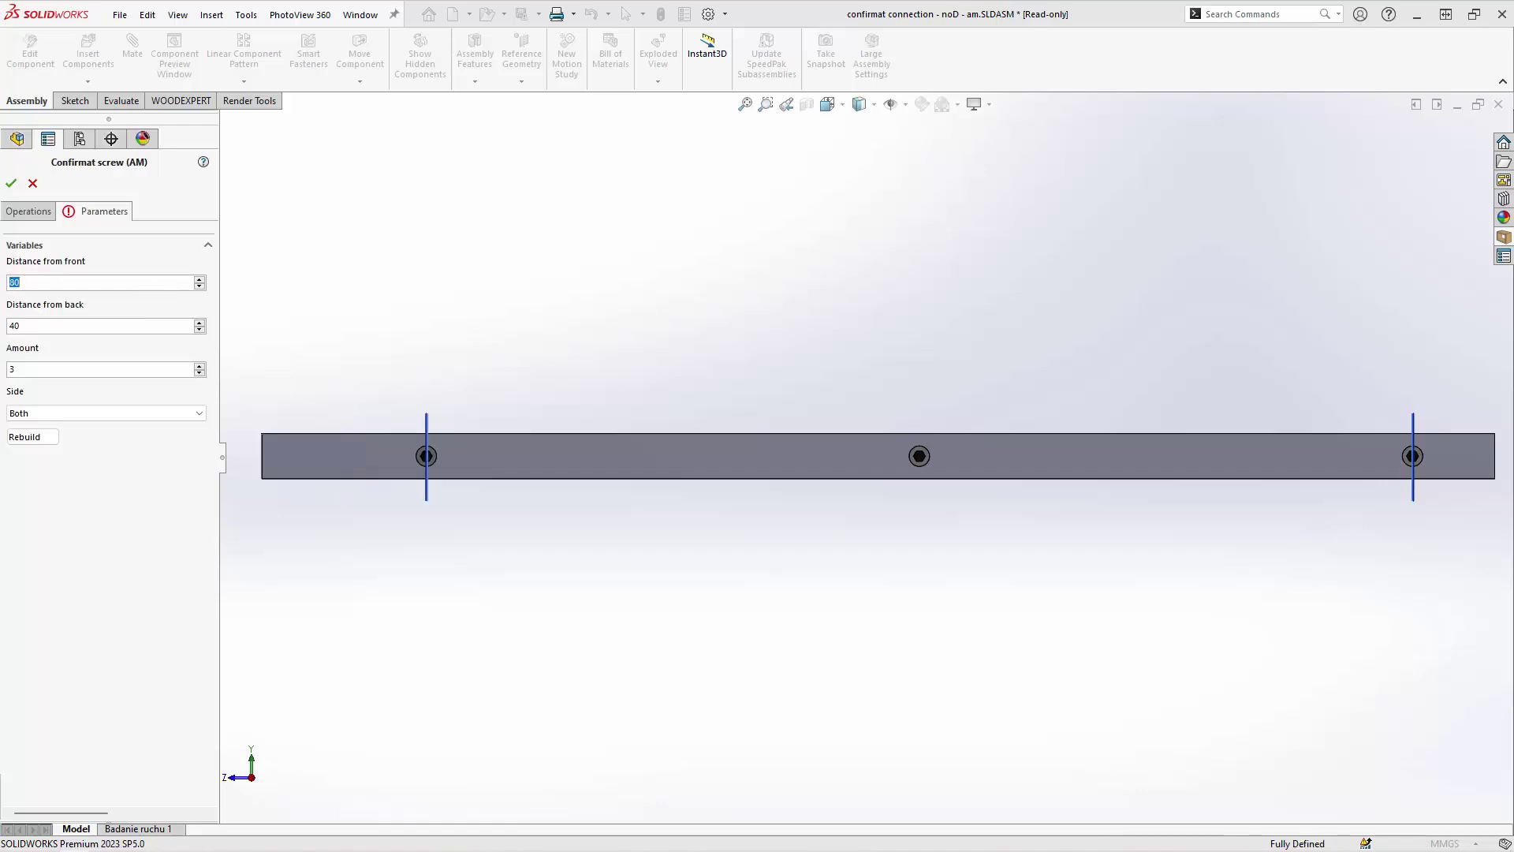
click(42, 330)
click(55, 370)
key(Return)
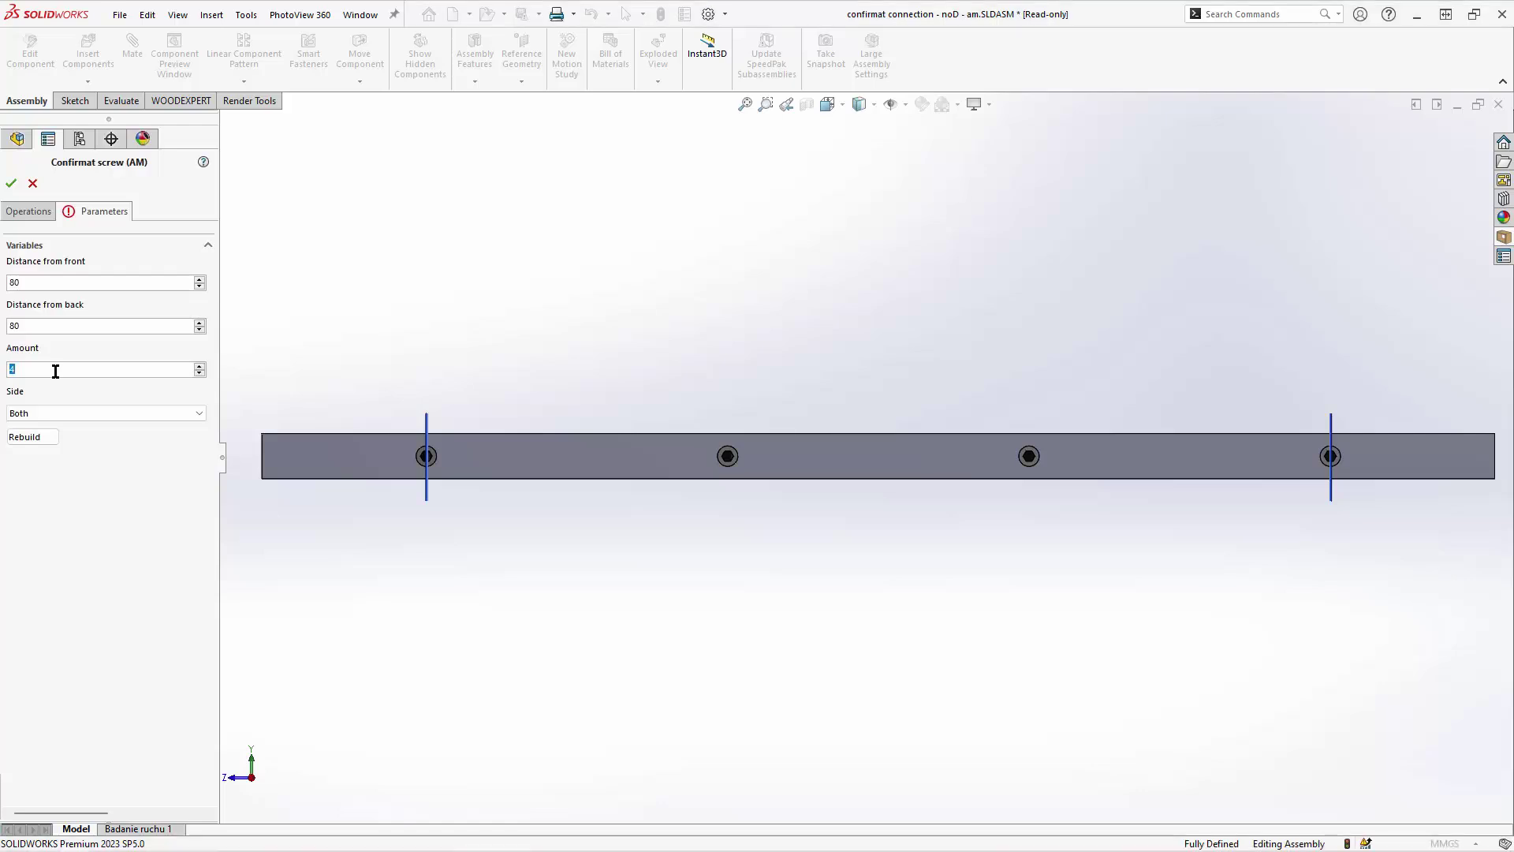
- Try the screws on the left side only, then the right side, then return to both sides
click(47, 413)
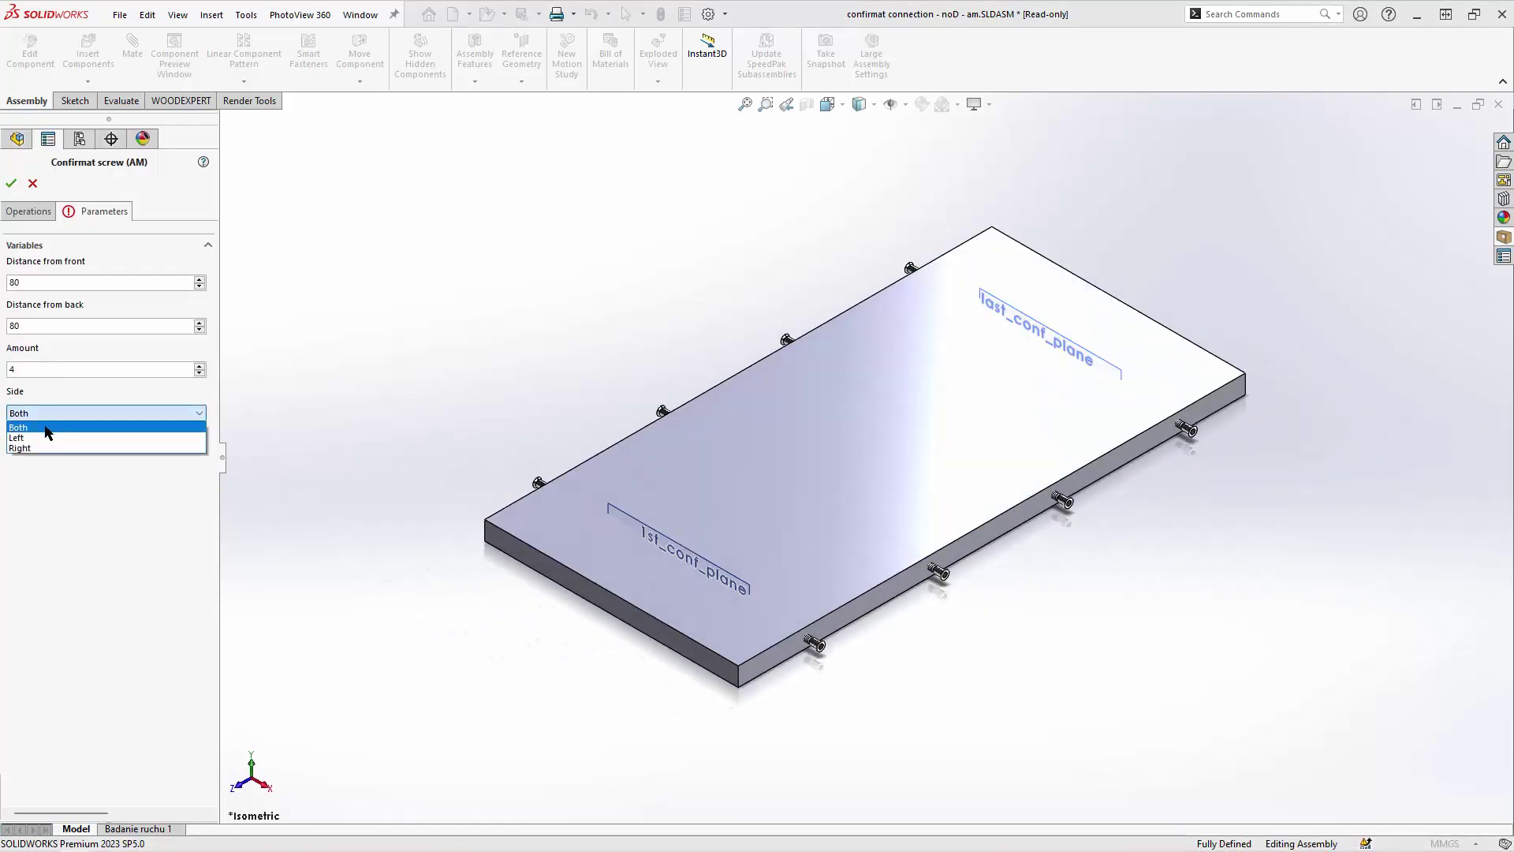
click(47, 429)
click(32, 437)
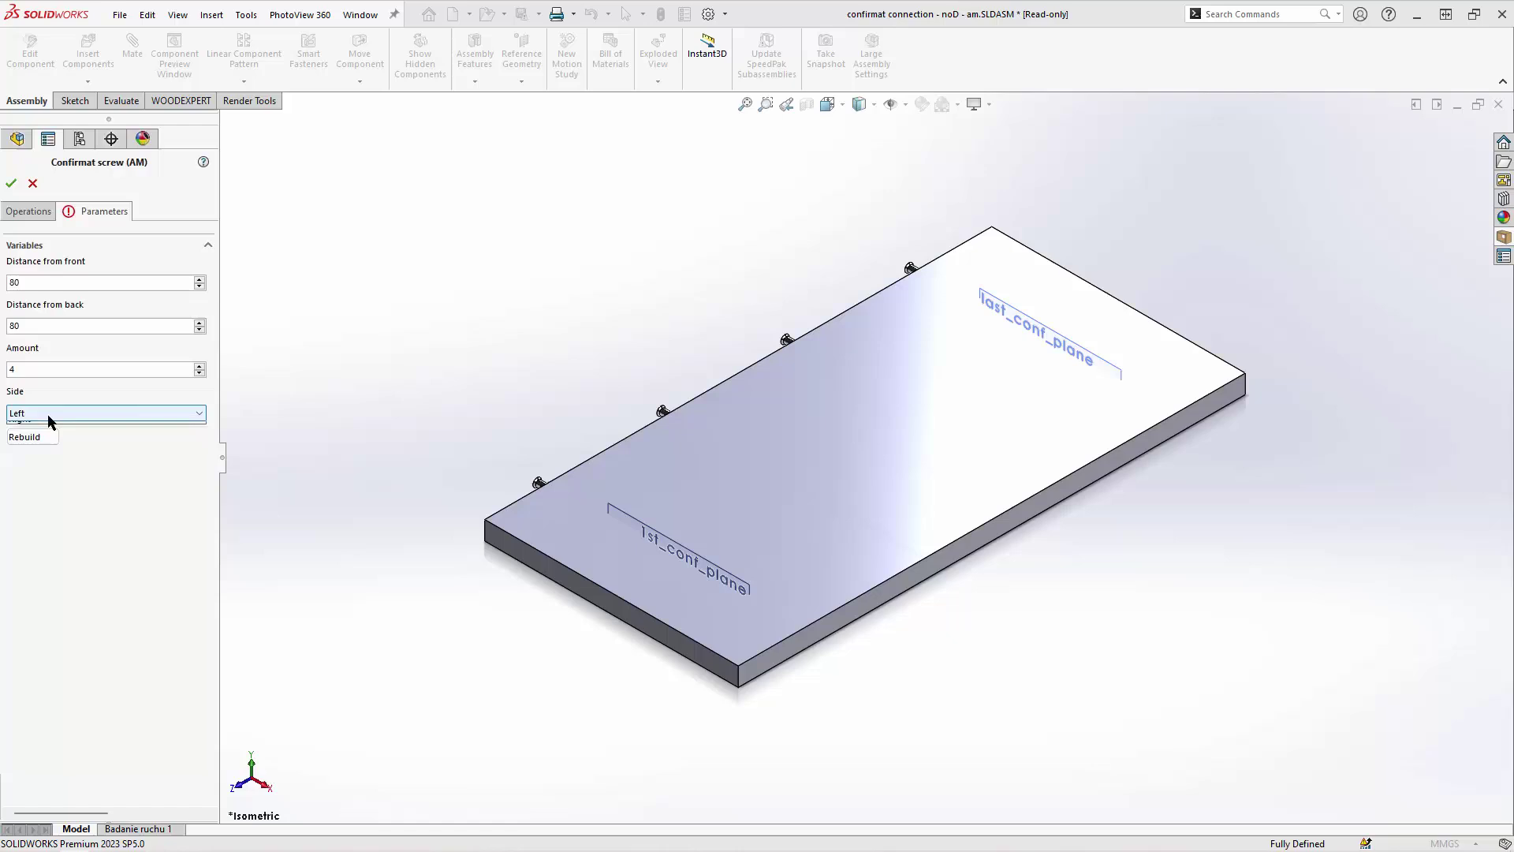
click(45, 414)
click(45, 448)
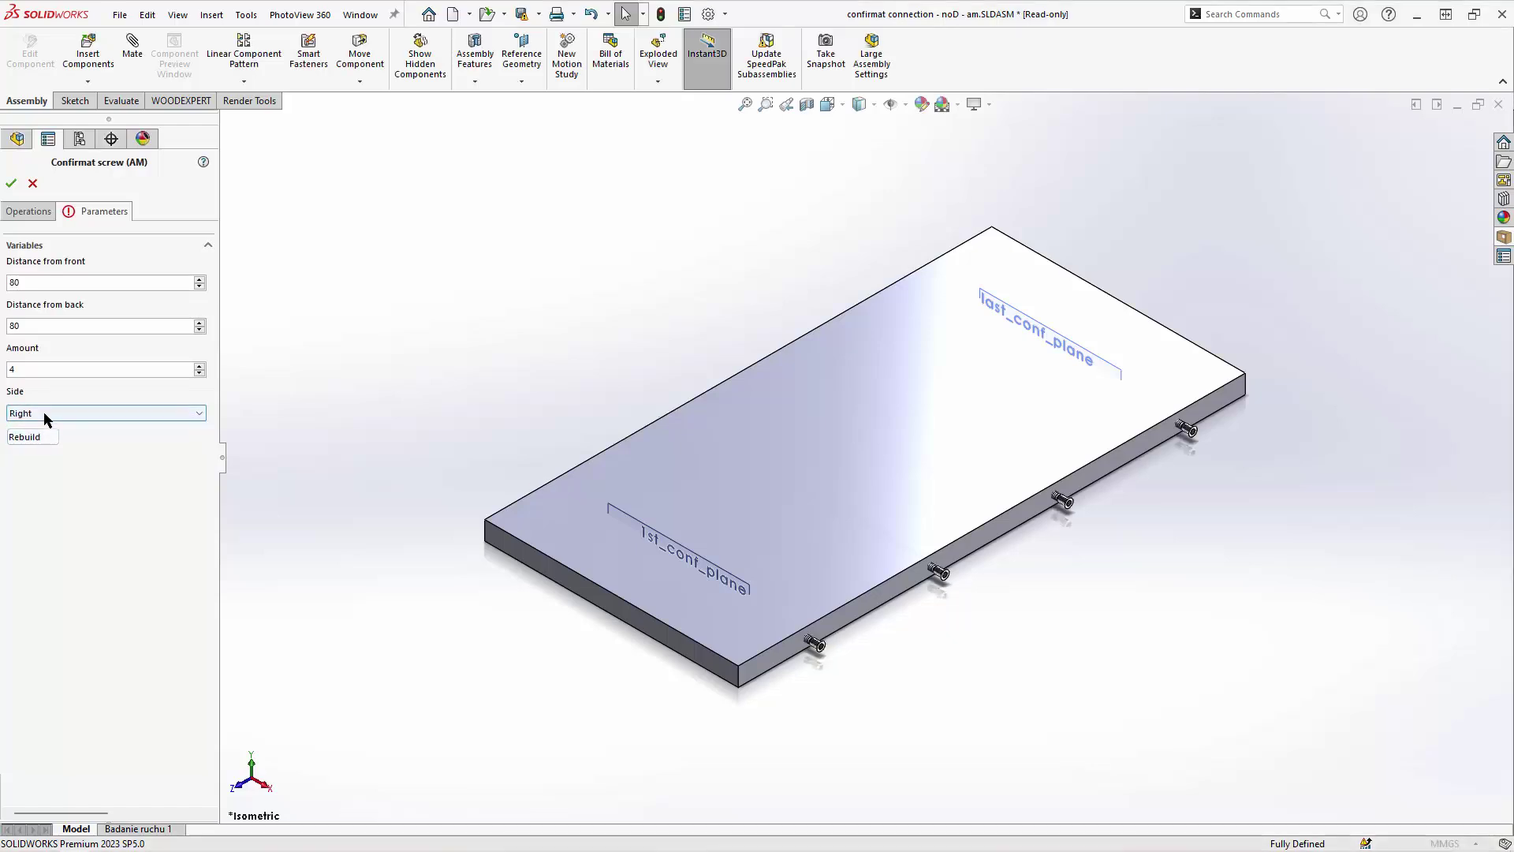
click(45, 412)
click(44, 427)
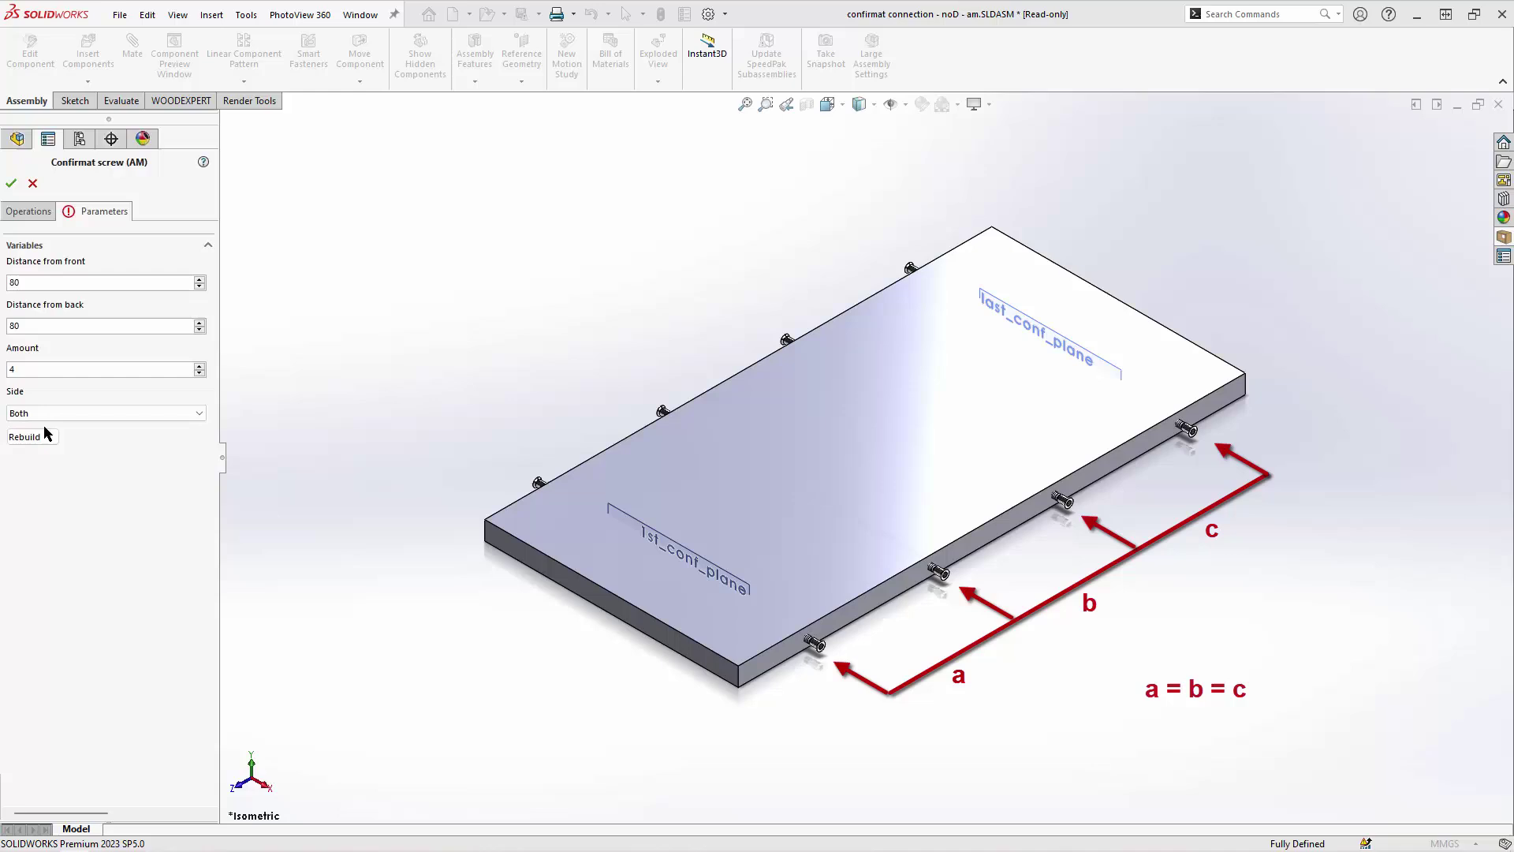
- Reduce the screw amount to 1 per edge
click(52, 370)
key(BackSpace)
text(1)
key(Return)
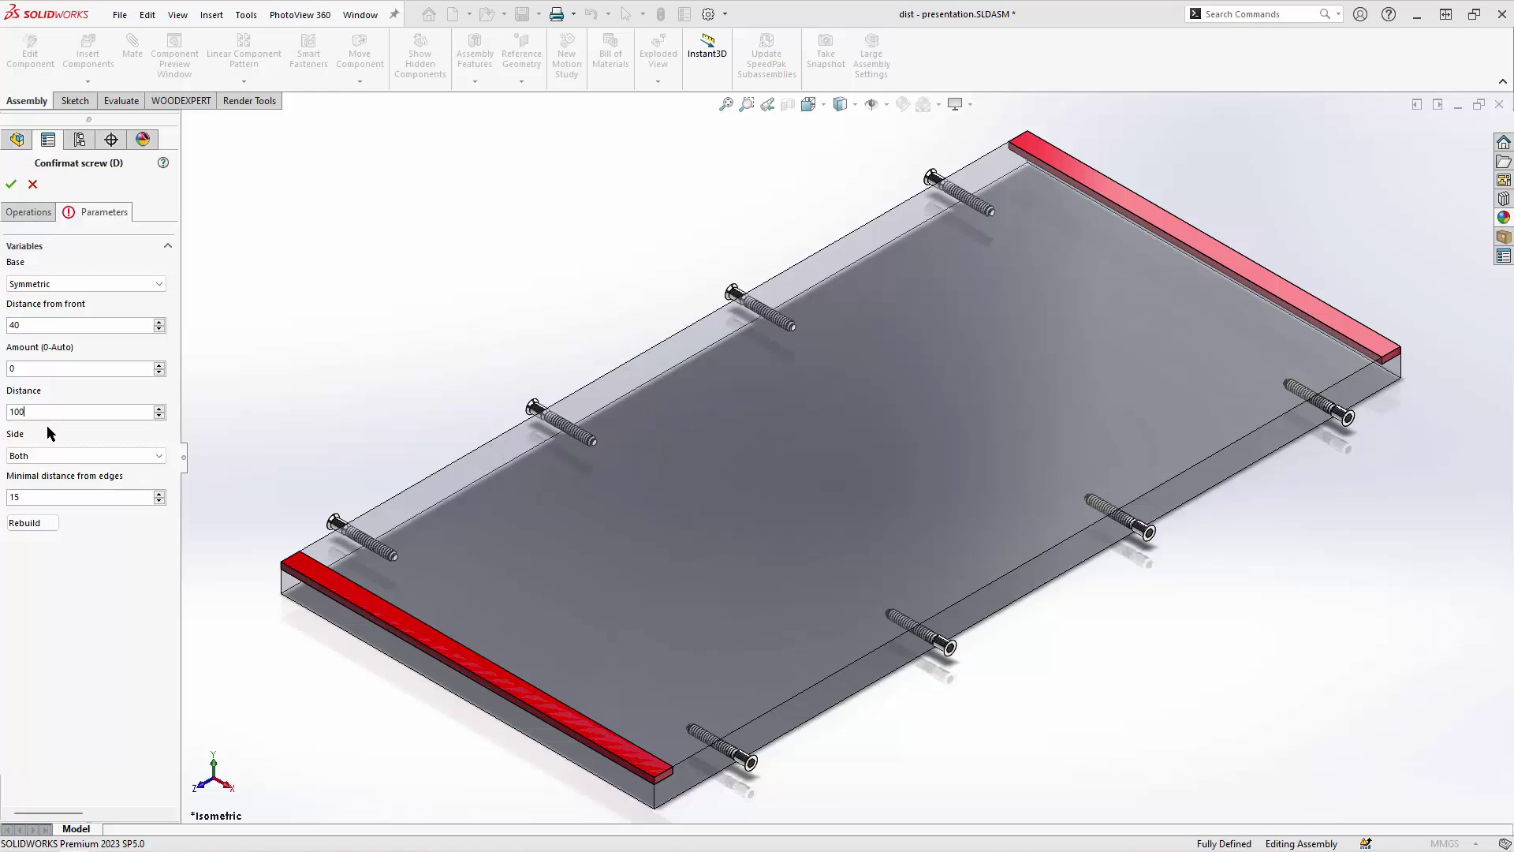
- Set 100 mm spacing between Confirmat screws with the amount left automatic
key(Return)
click(44, 369)
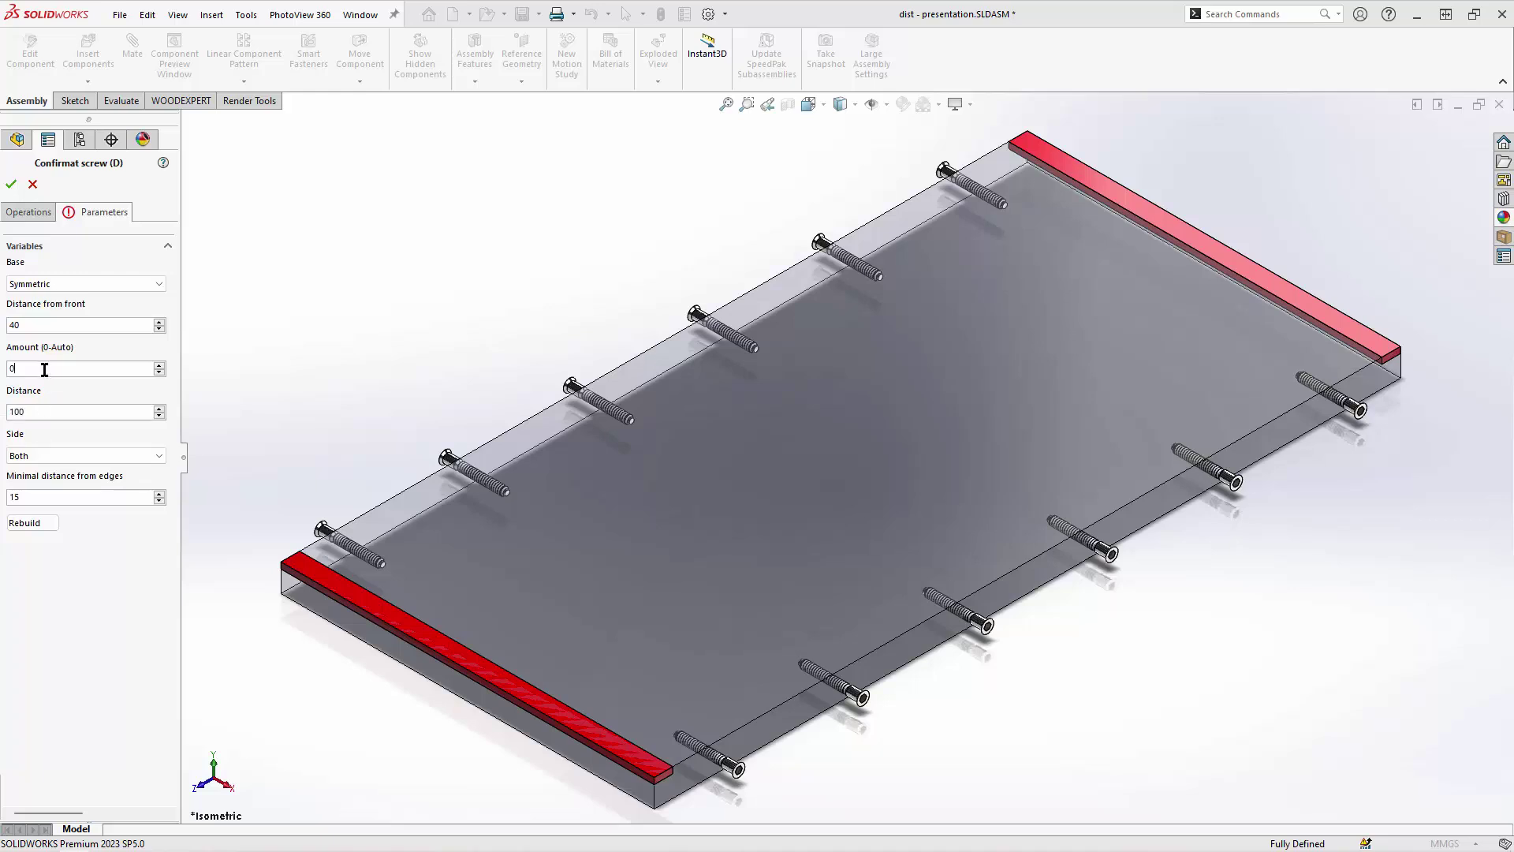
key(BackSpace)
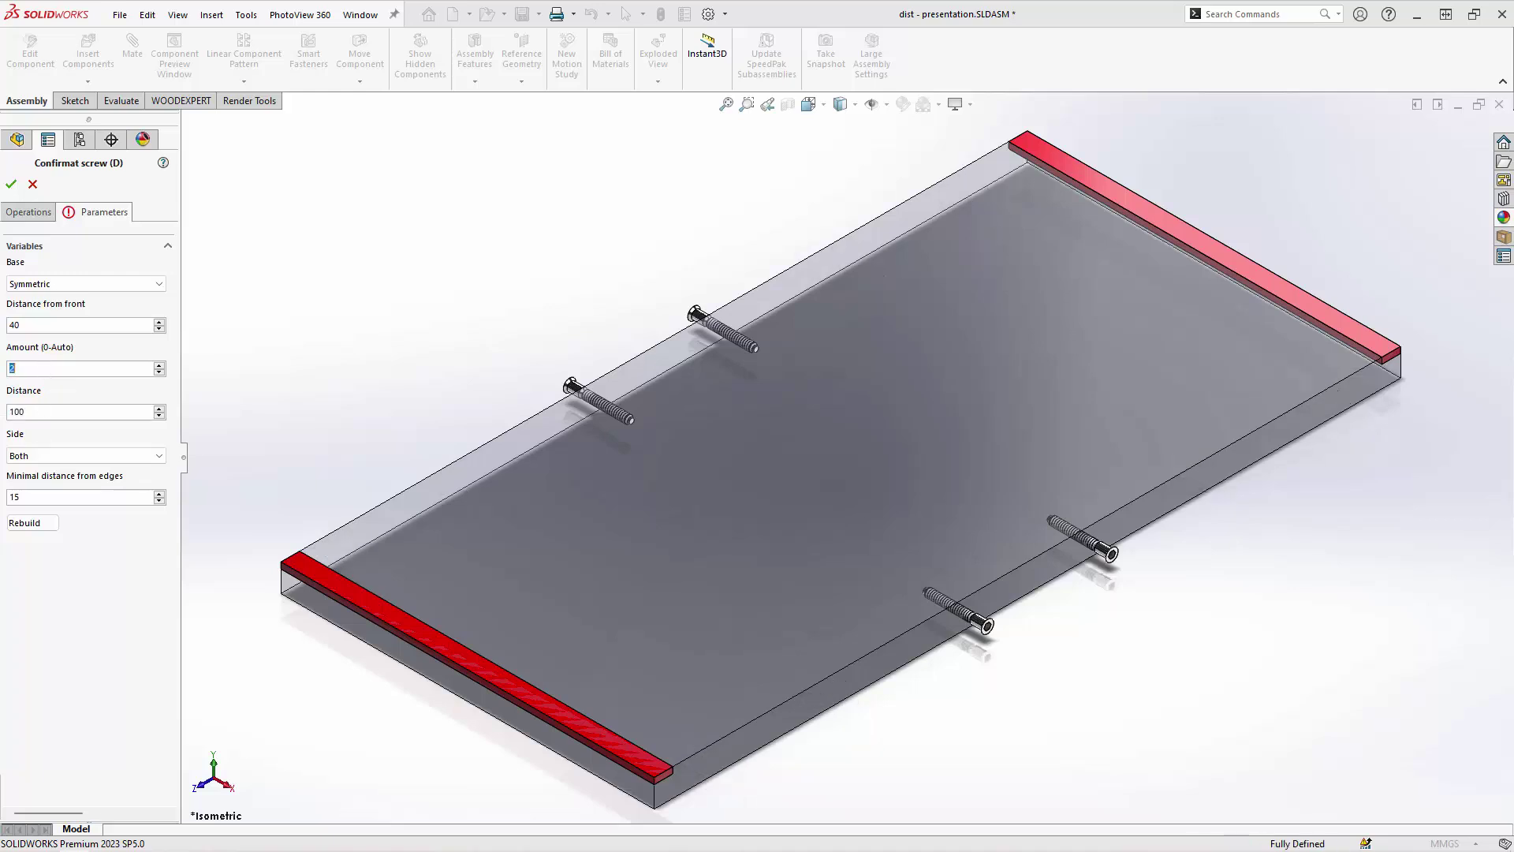
text(3)
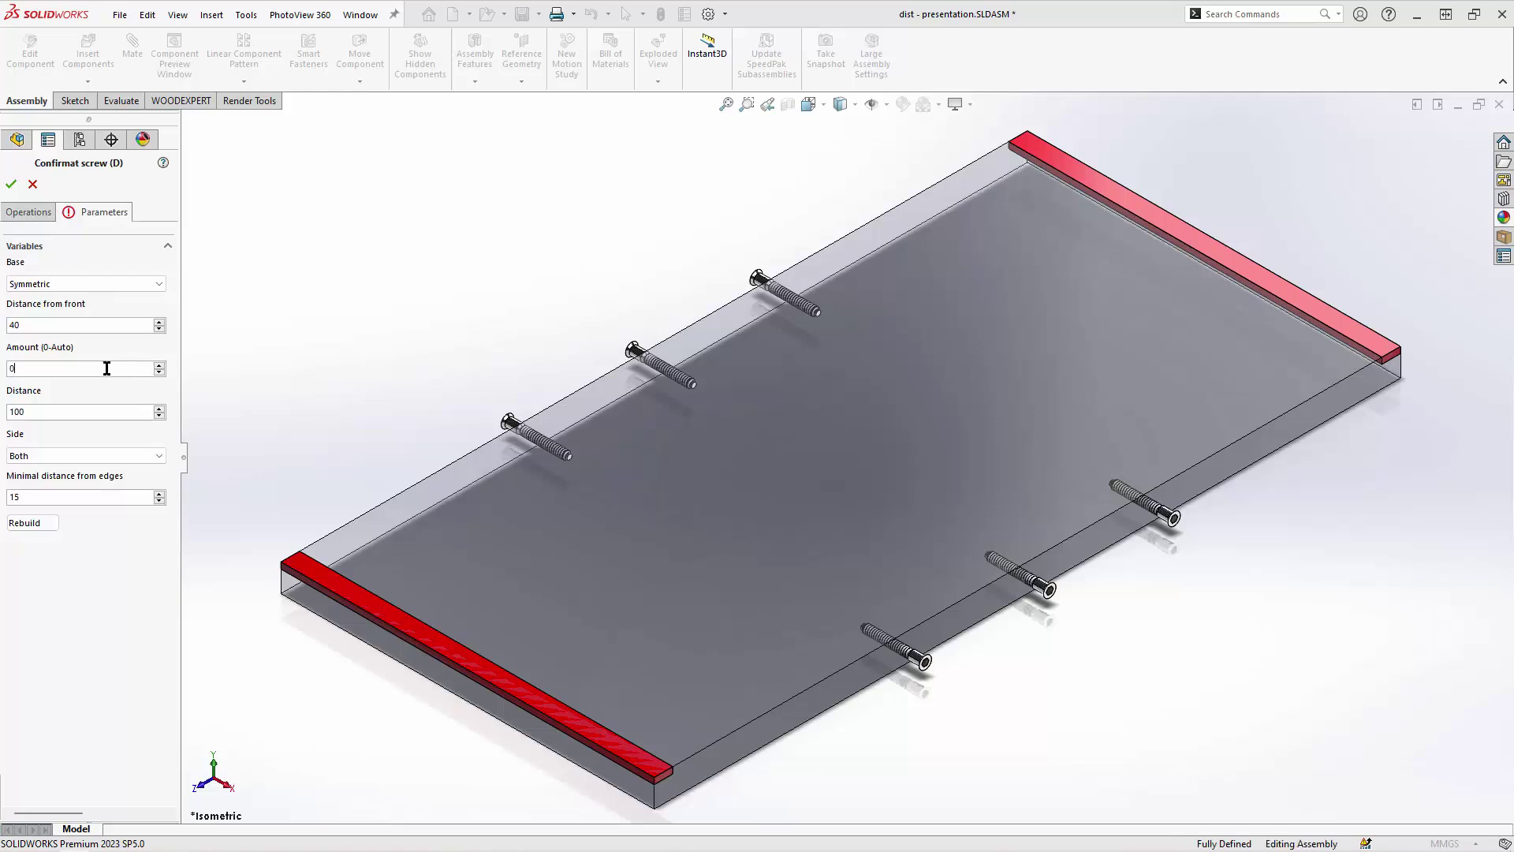
key(Return)
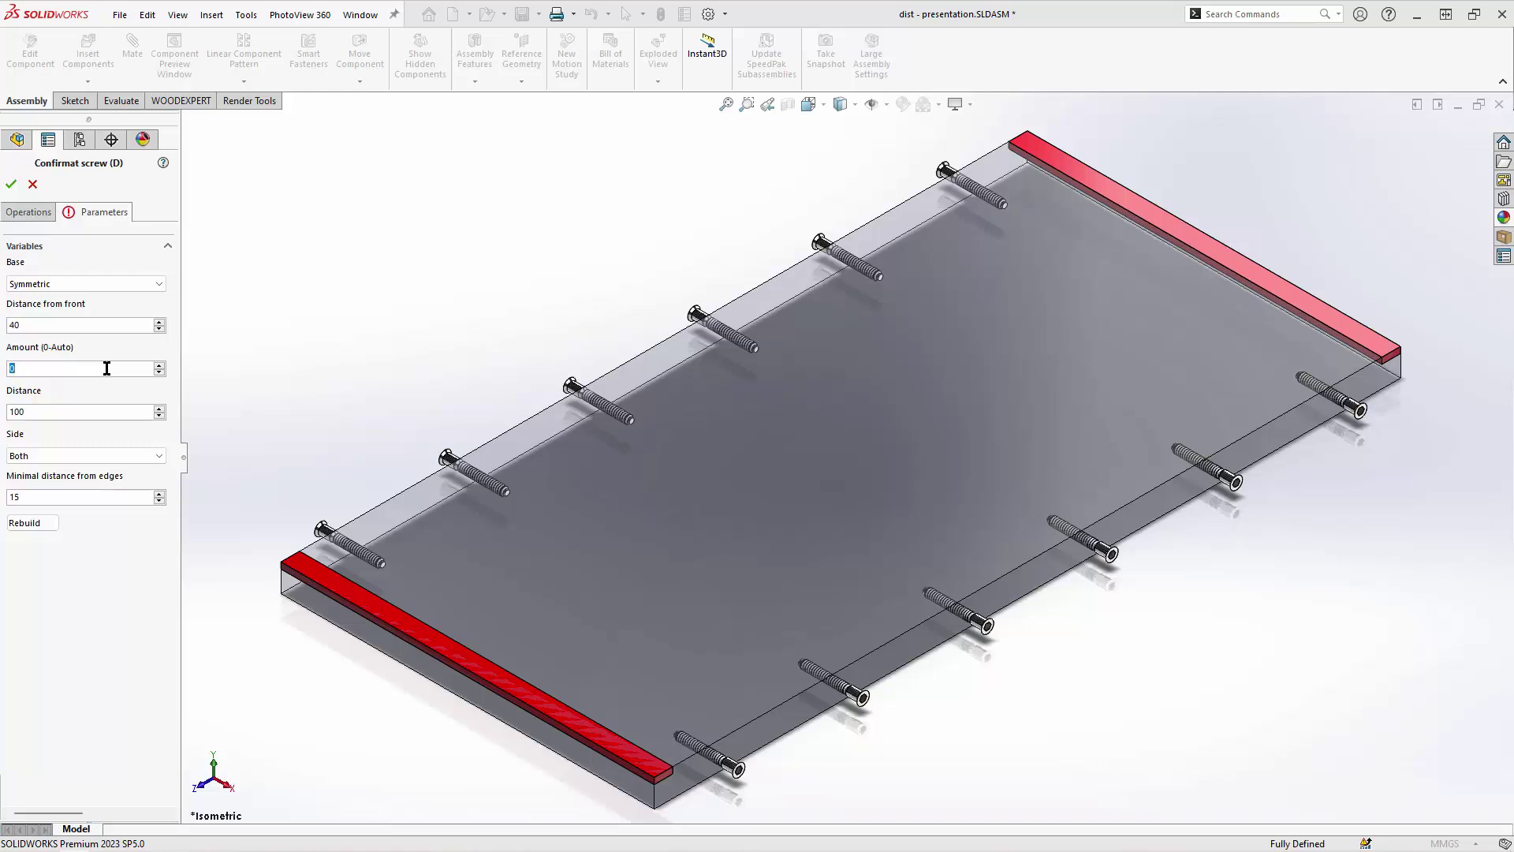
- Set the minimal distance from edges to 90 mm
double_click(42, 493)
text(90)
key(Return)
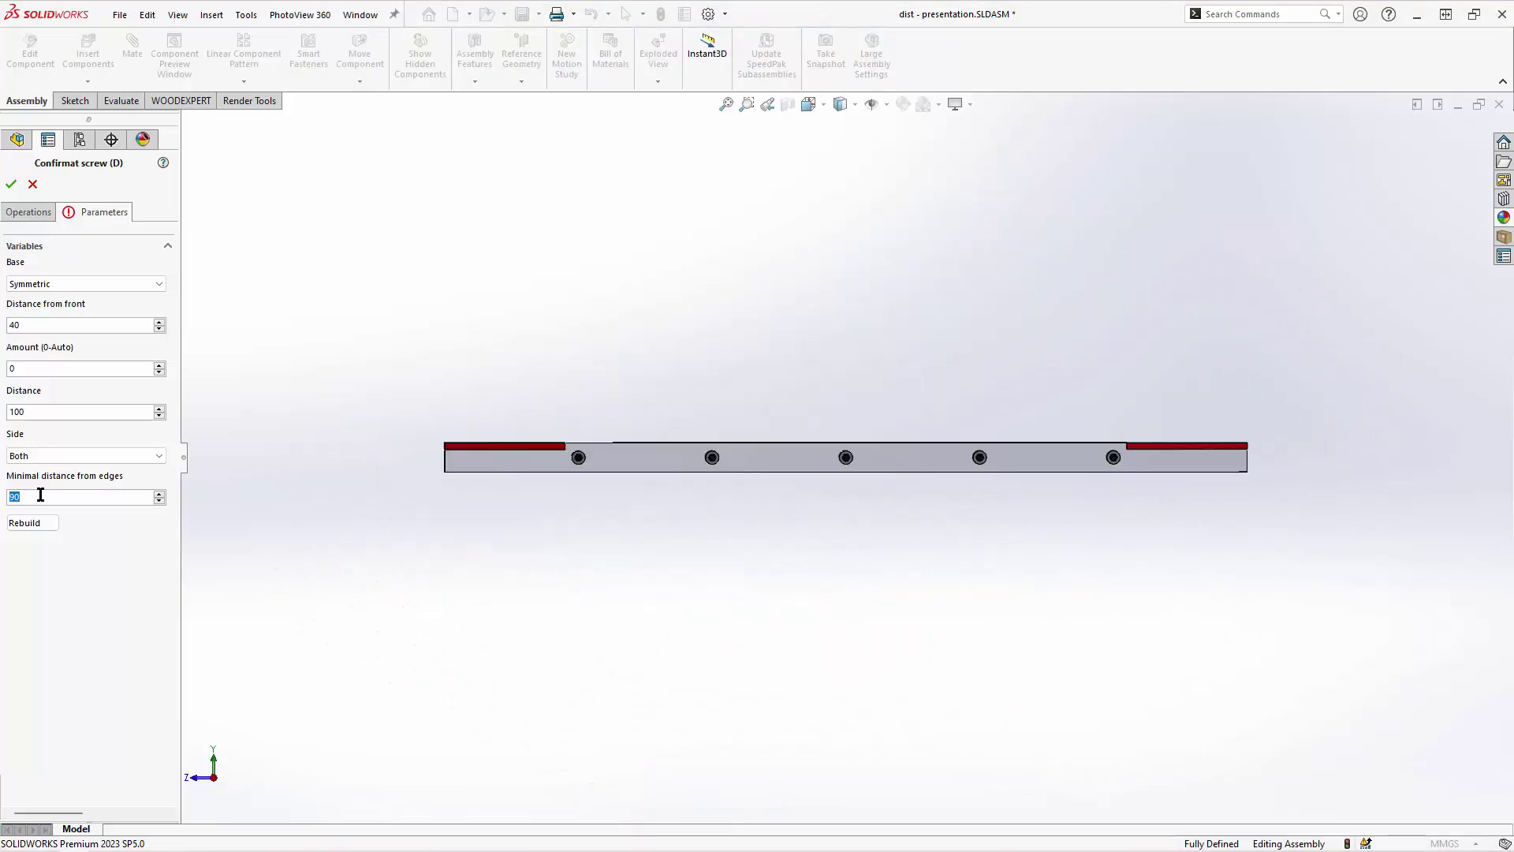
- Try Base 'Distance from front', then switch the layout back to Symmetric
click(49, 285)
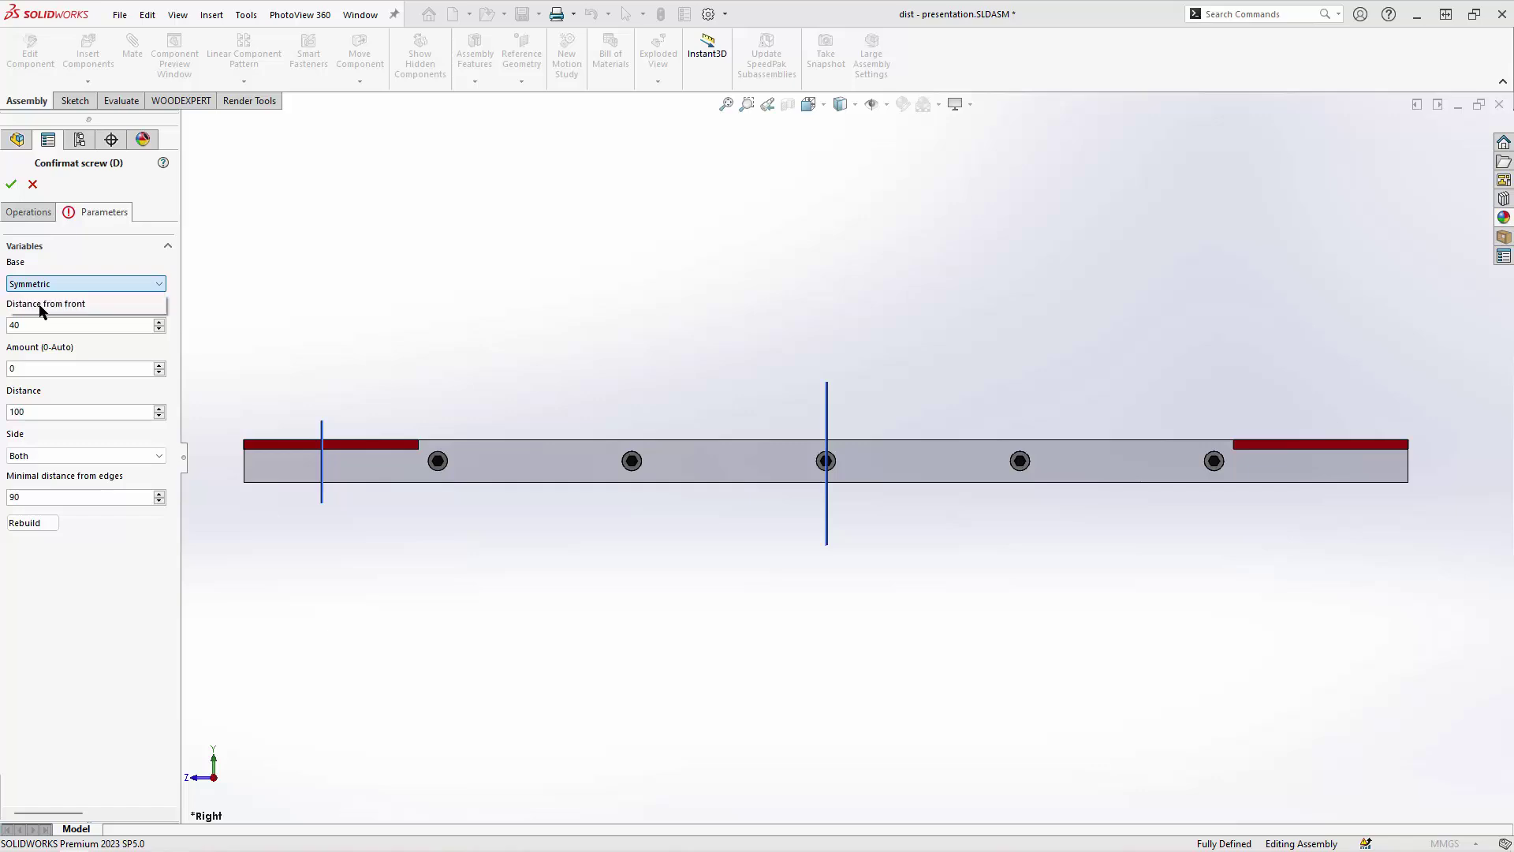
click(39, 308)
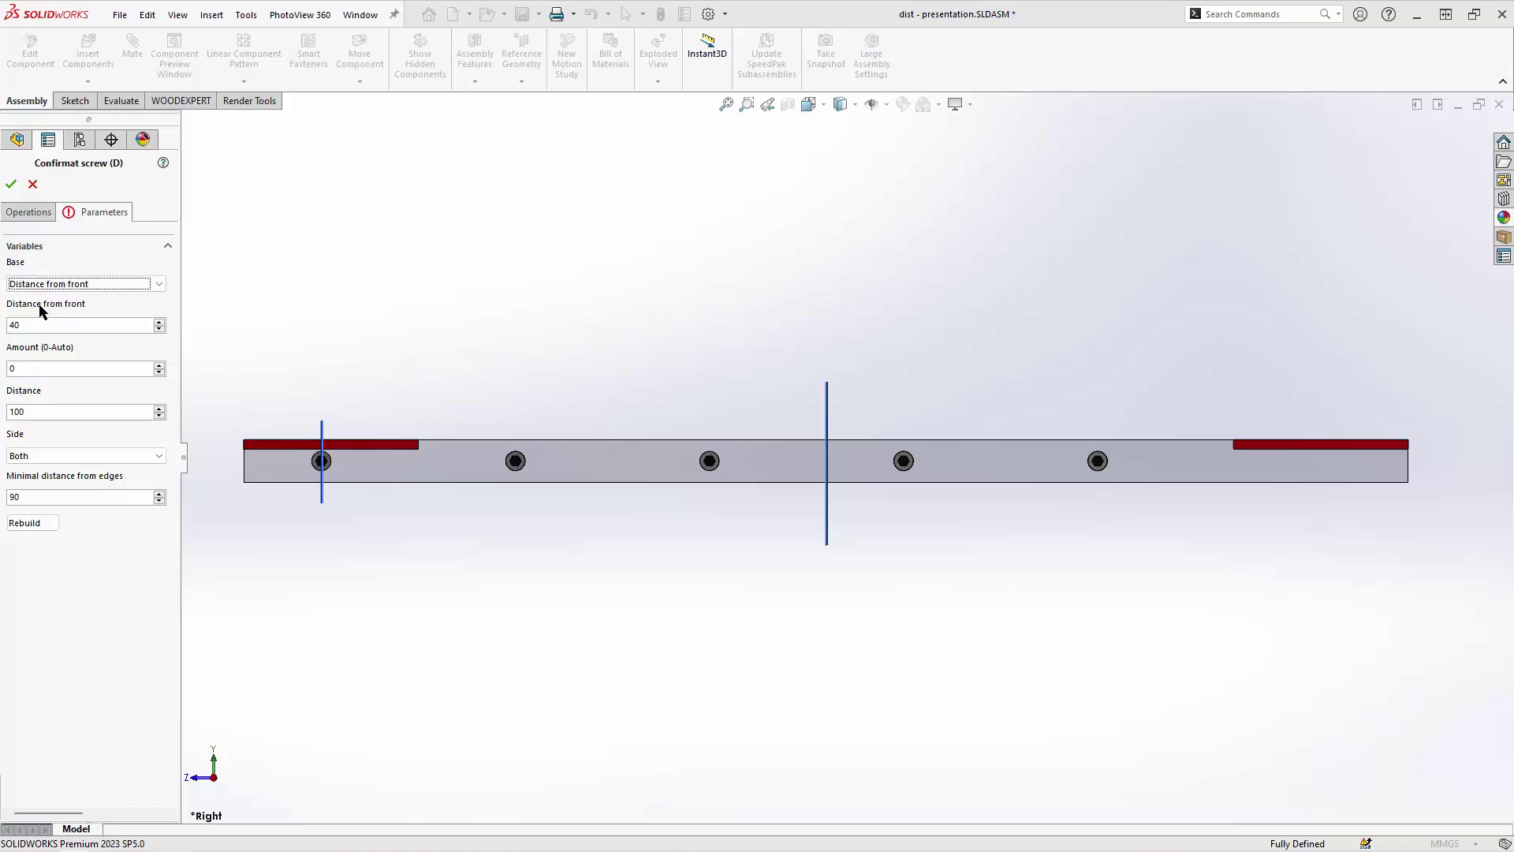
click(39, 284)
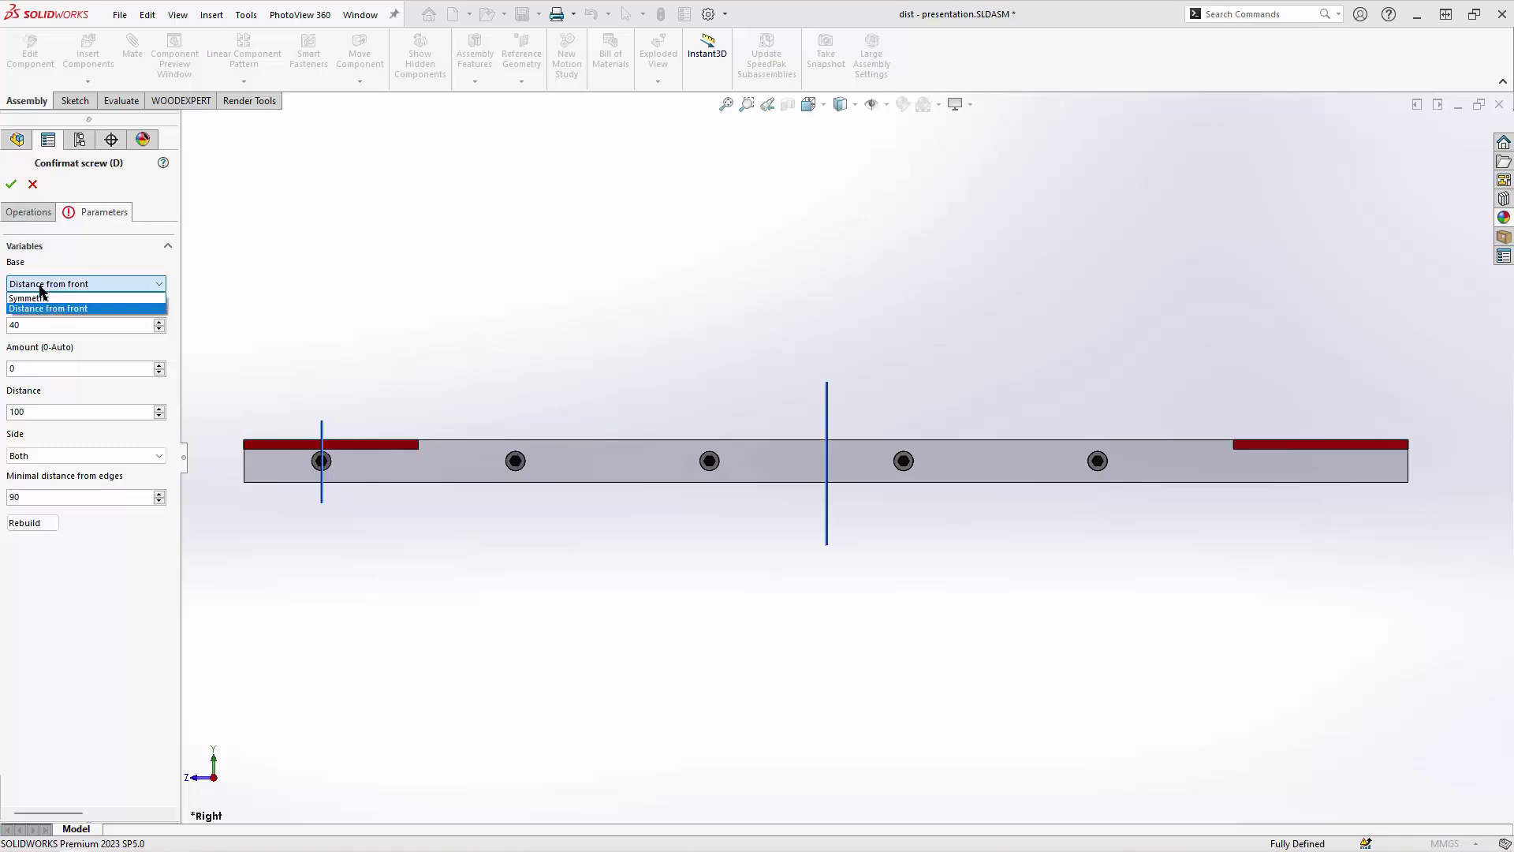
click(39, 298)
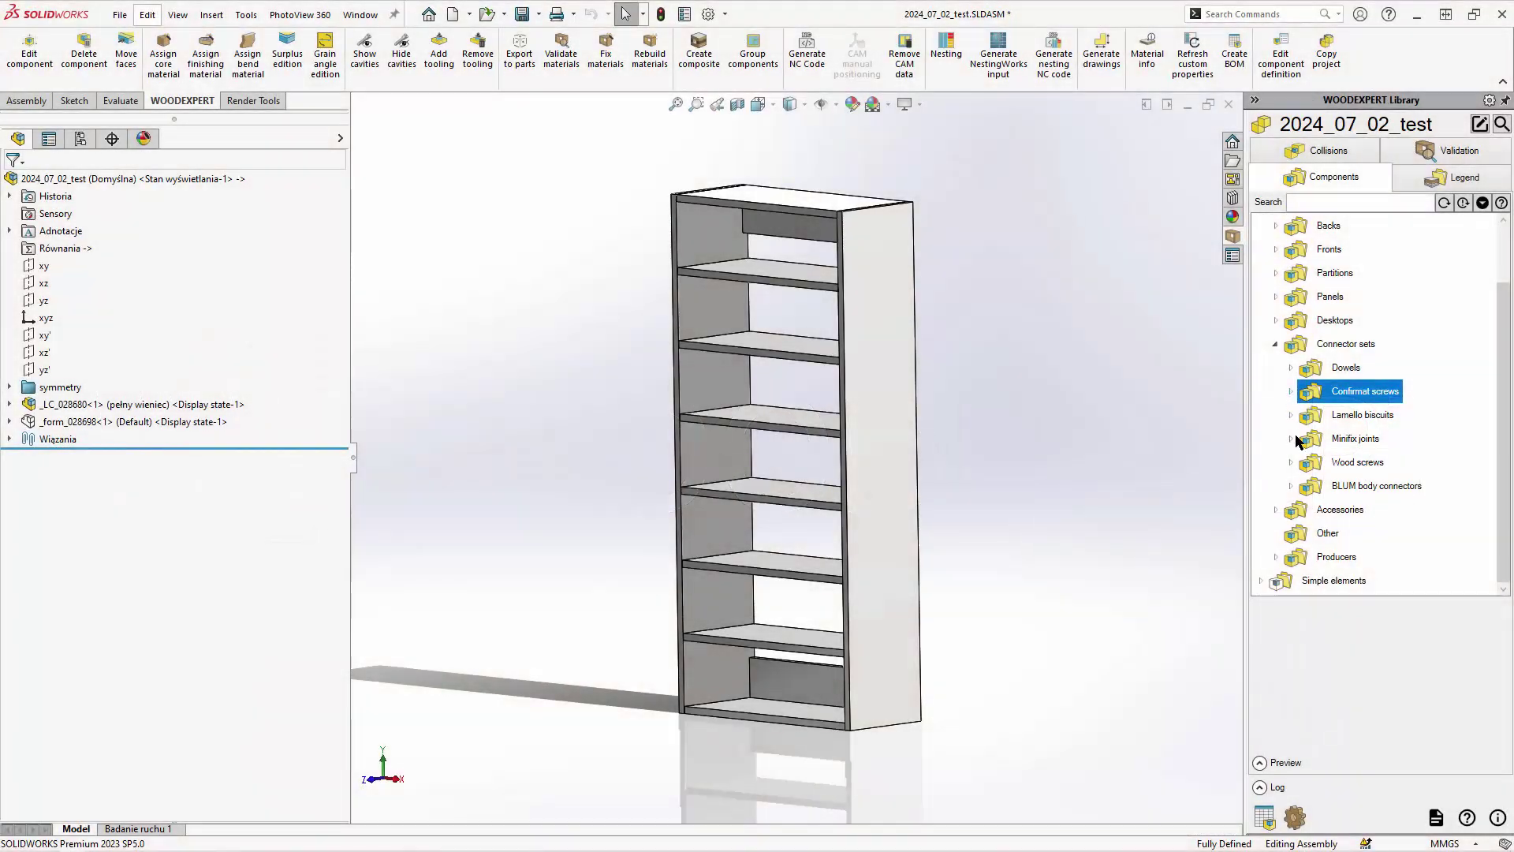
- Insert a Minifixes (AM) set from Connector sets > Minifix joints into the bookshelf
click(1292, 442)
double_click(1341, 473)
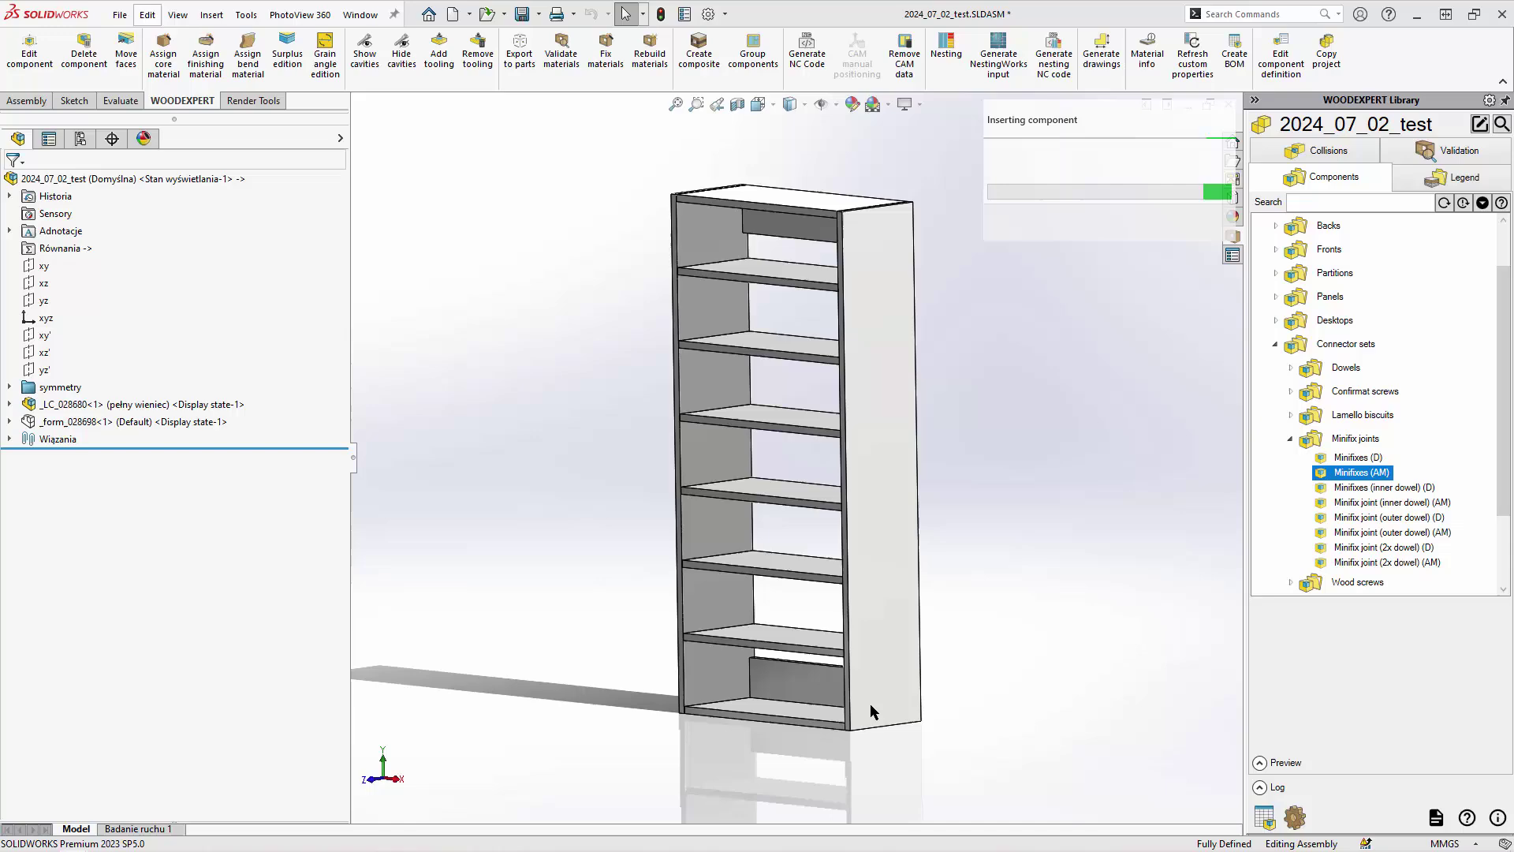
click(809, 715)
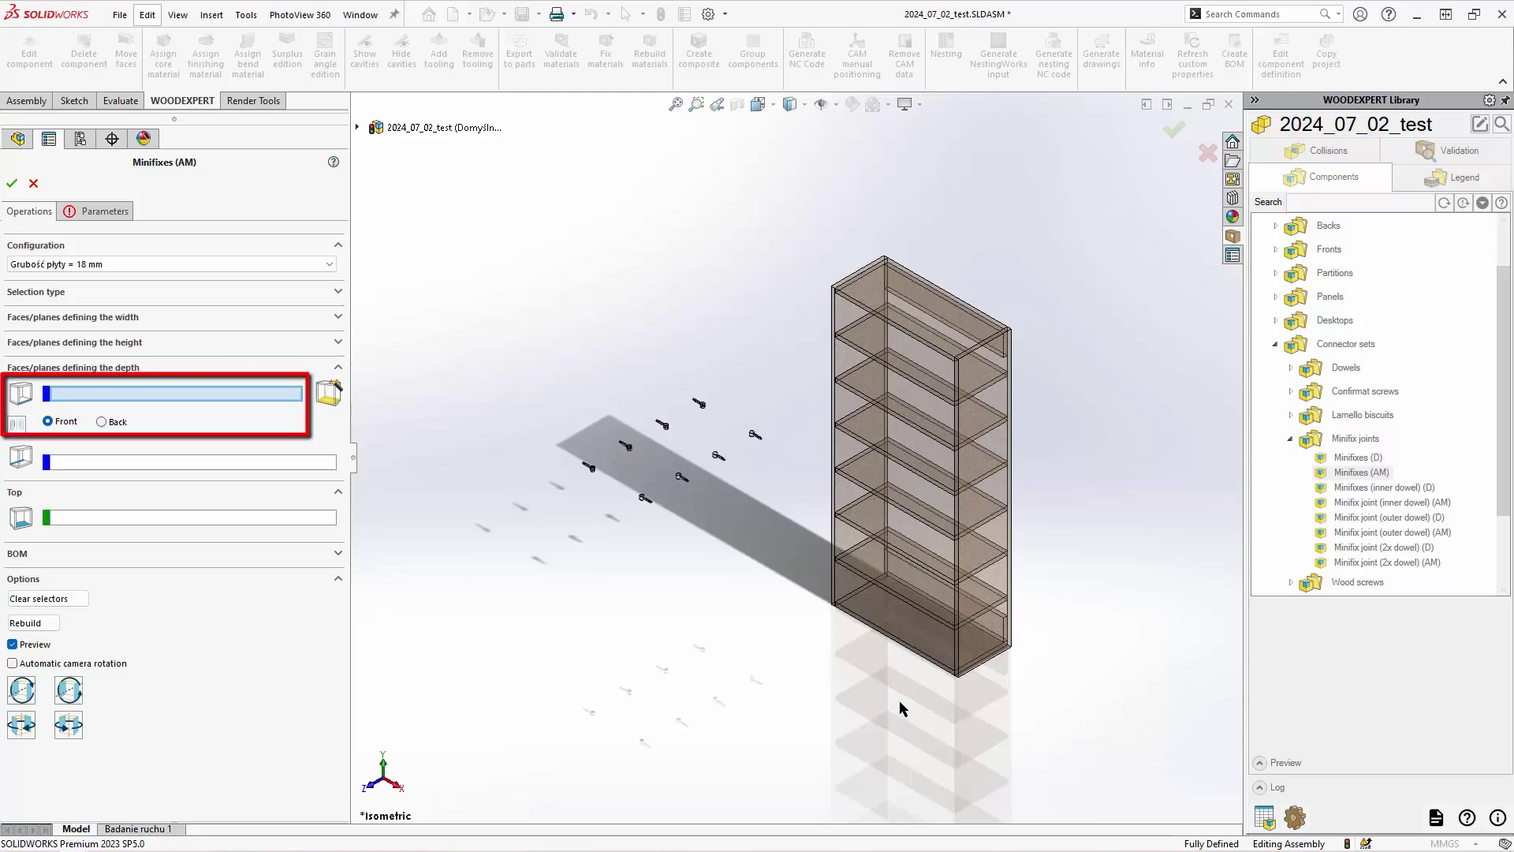
- Pick the bottom panel's front and opposite faces, keep 18 mm, and apply three Minifix joints
mouse_move(901, 707)
middle_down()
mouse_move(883, 671)
mouse_move(877, 690)
middle_up()
scroll(831, 582, down, 8)
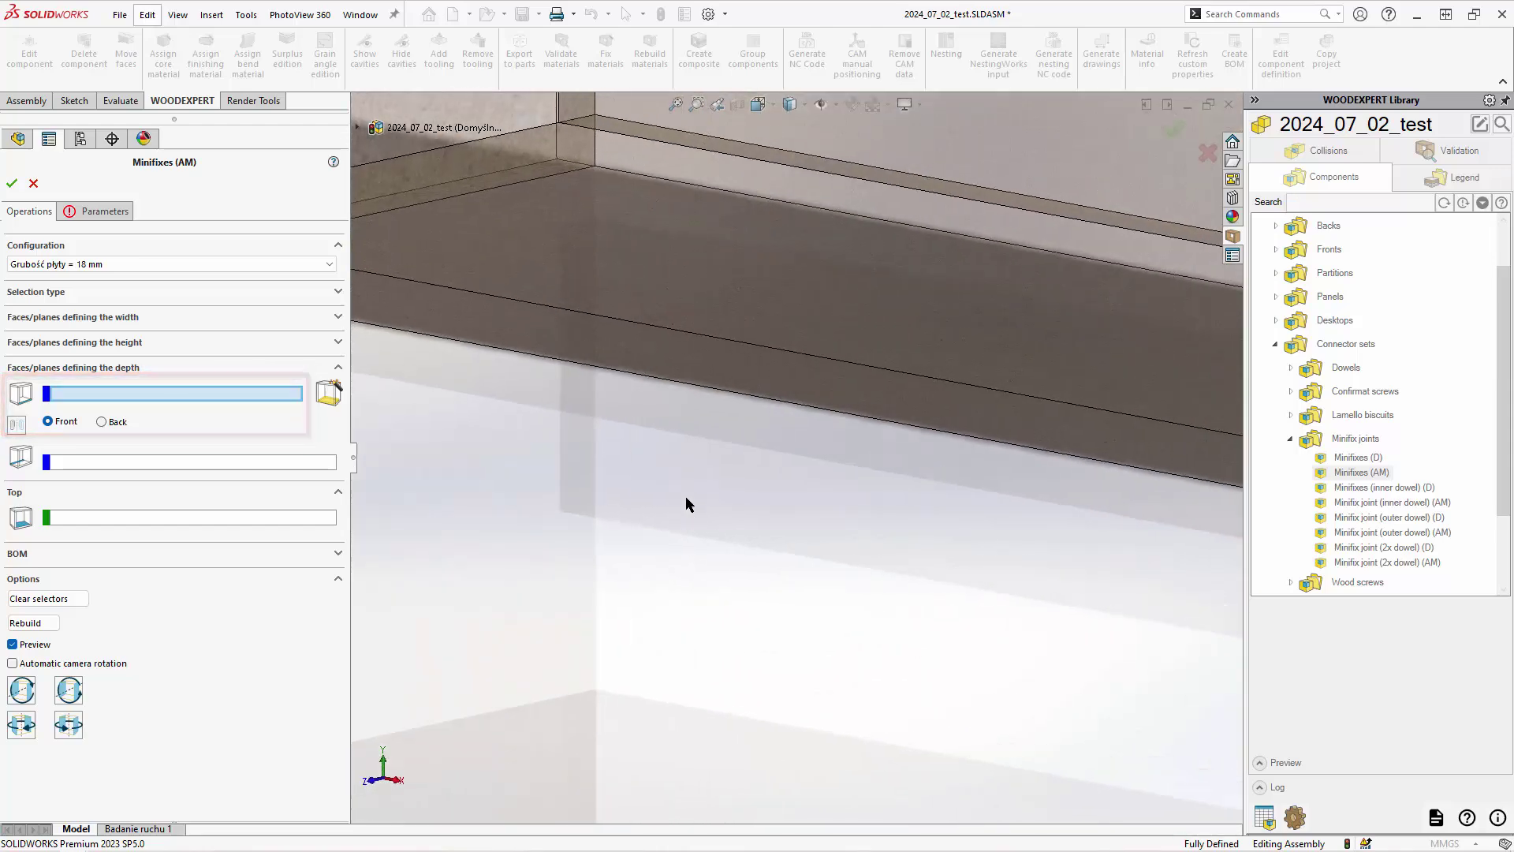
click(695, 384)
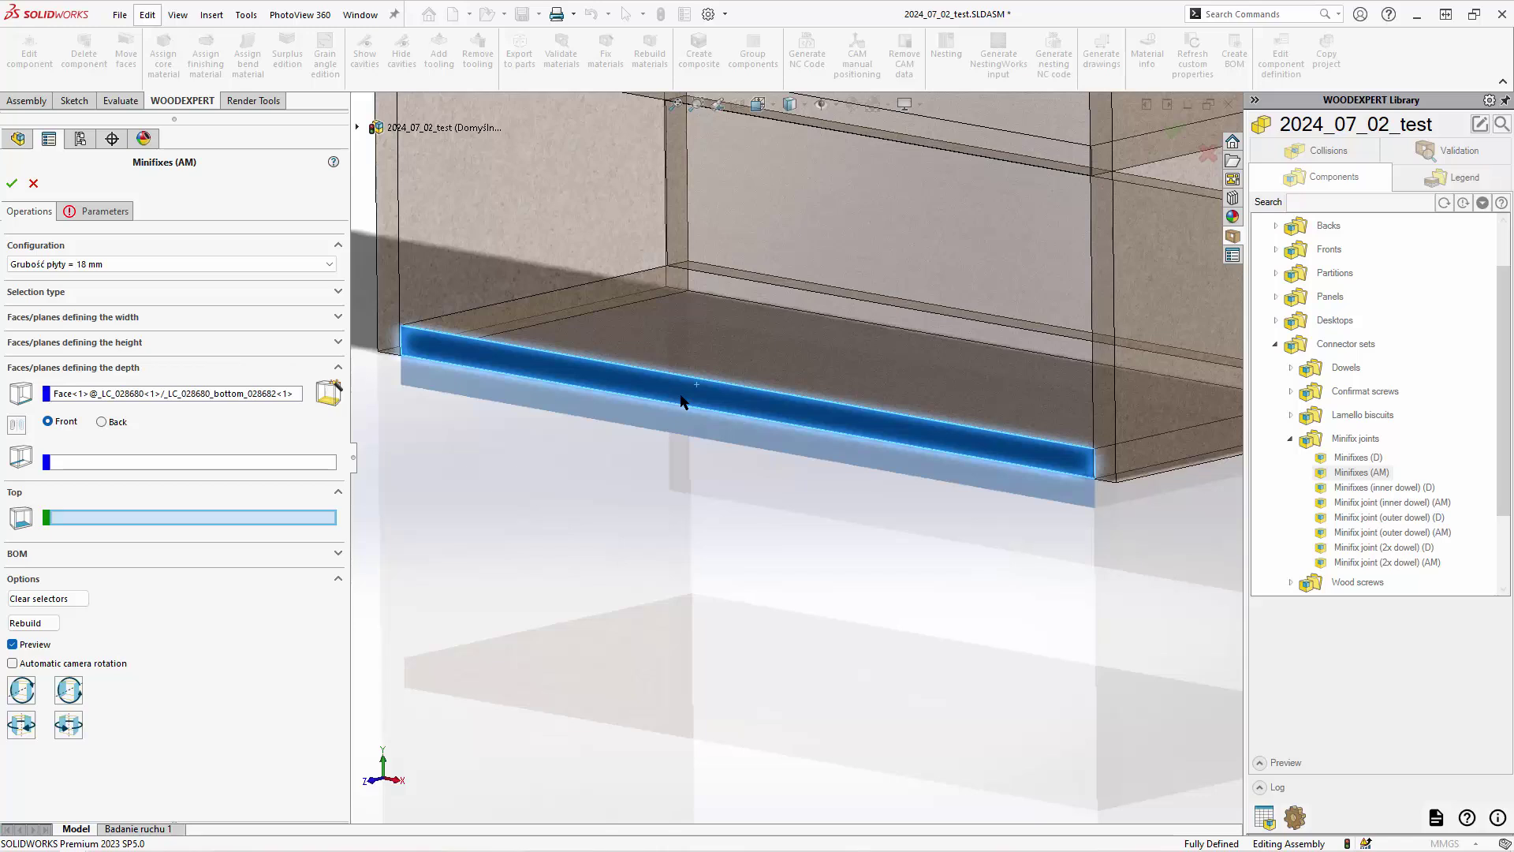
click(327, 394)
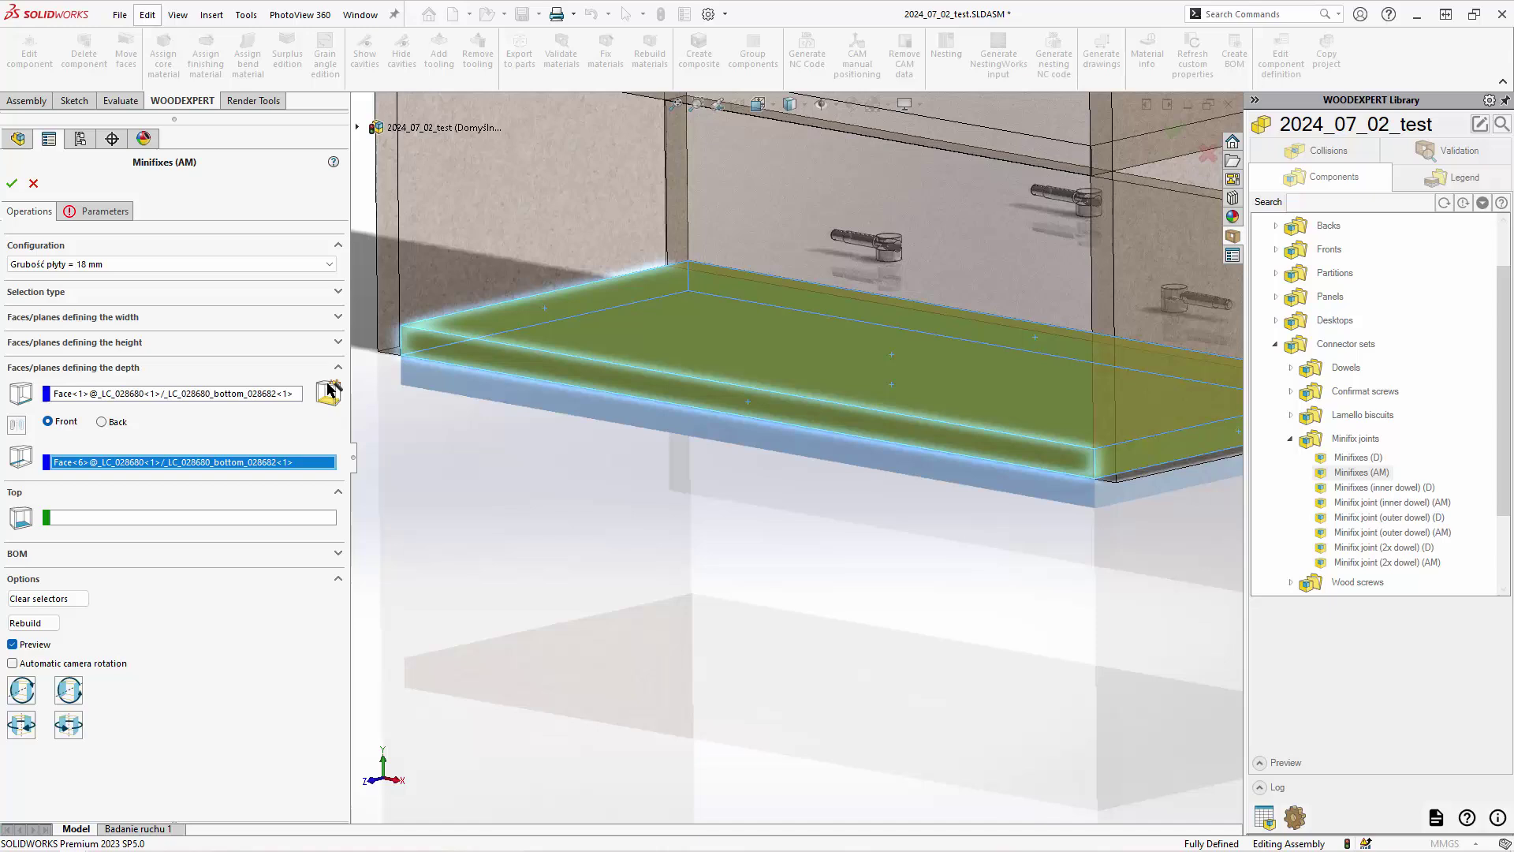
click(298, 264)
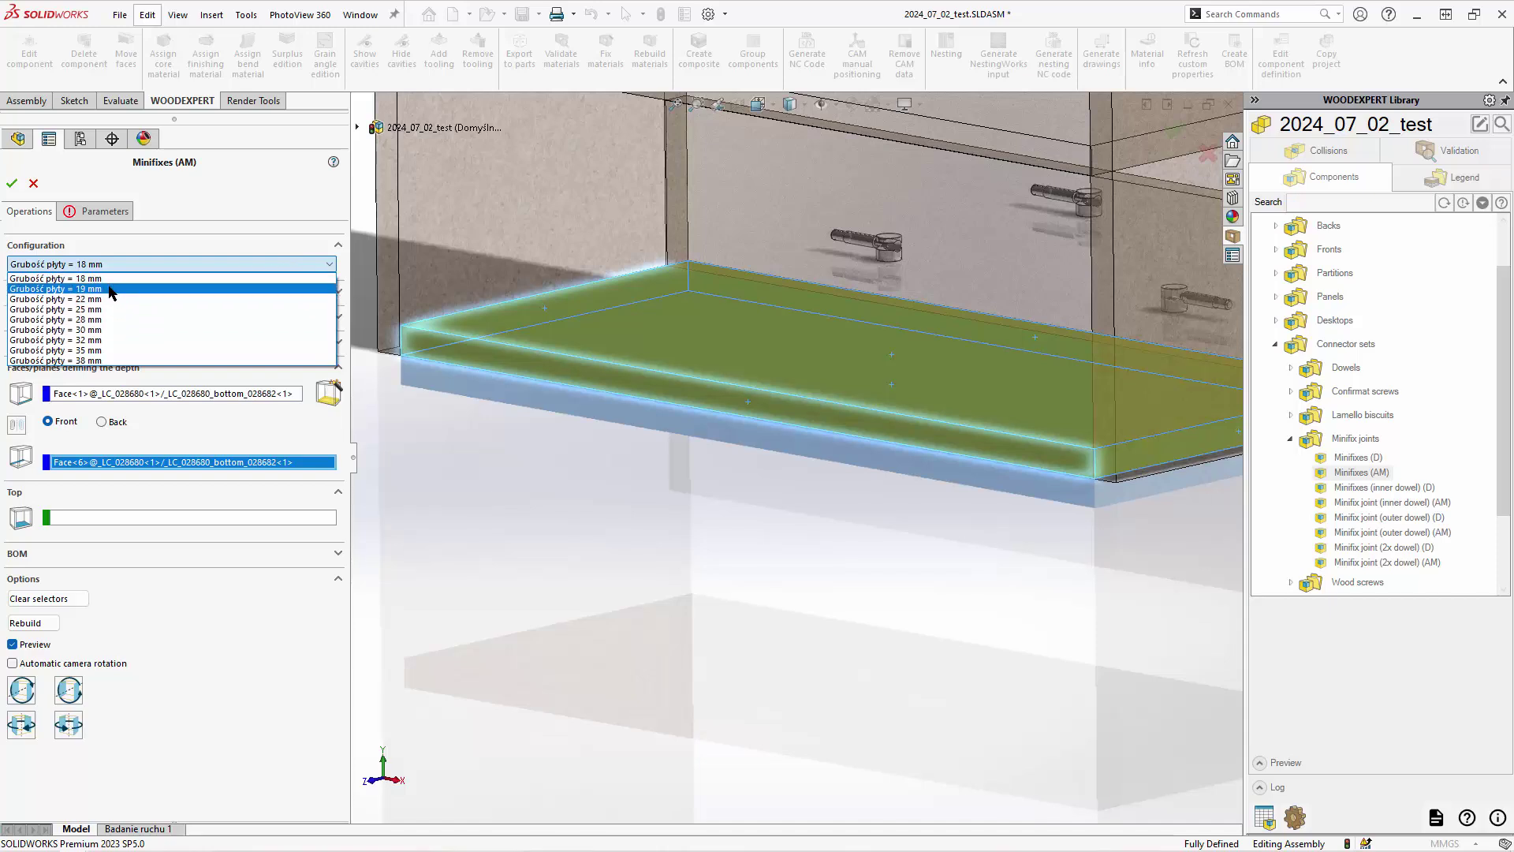
click(113, 279)
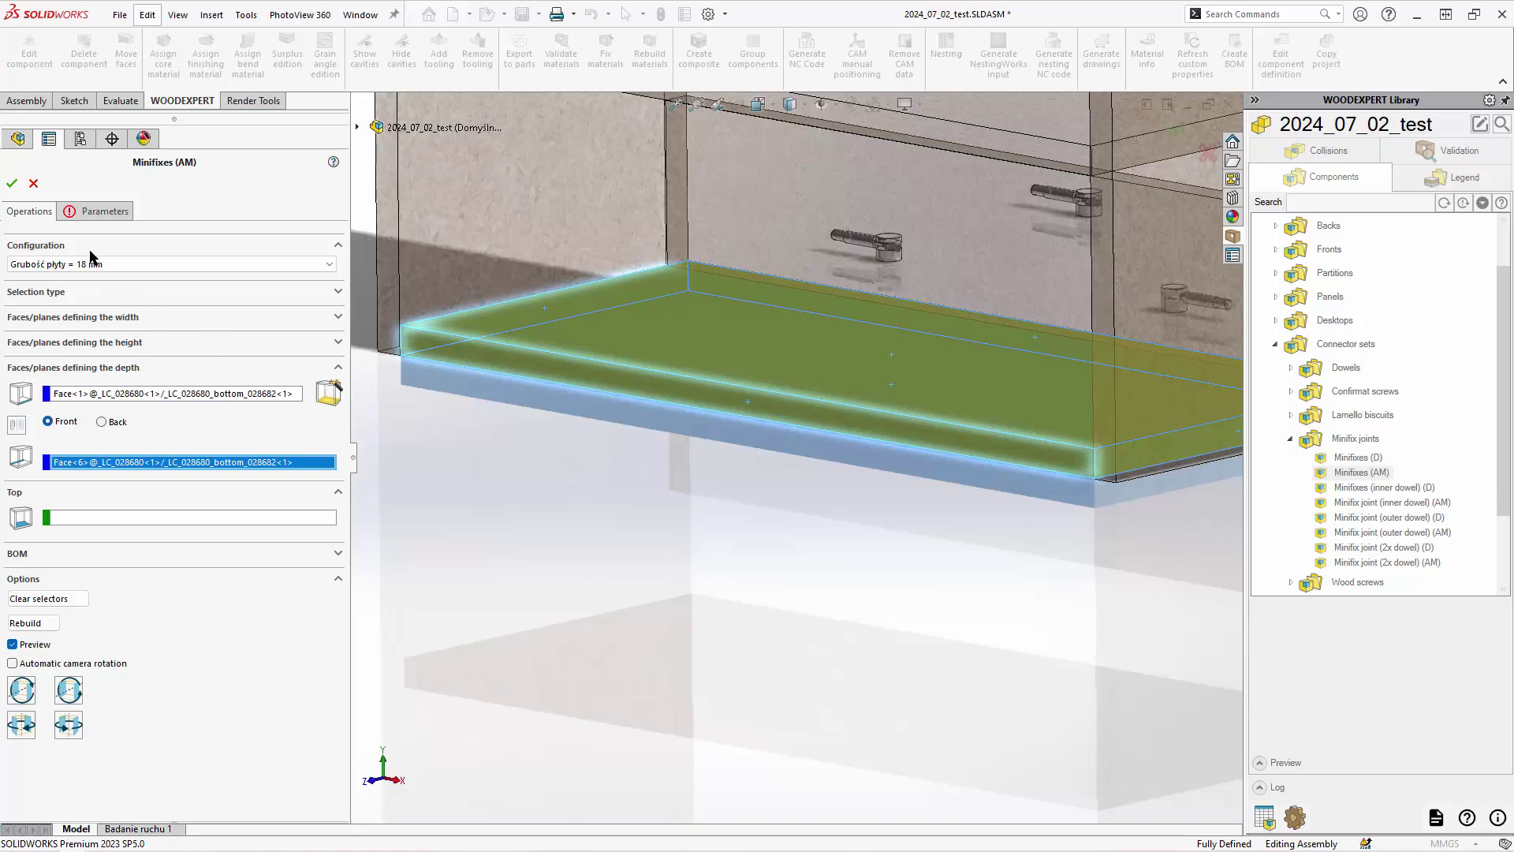
click(9, 185)
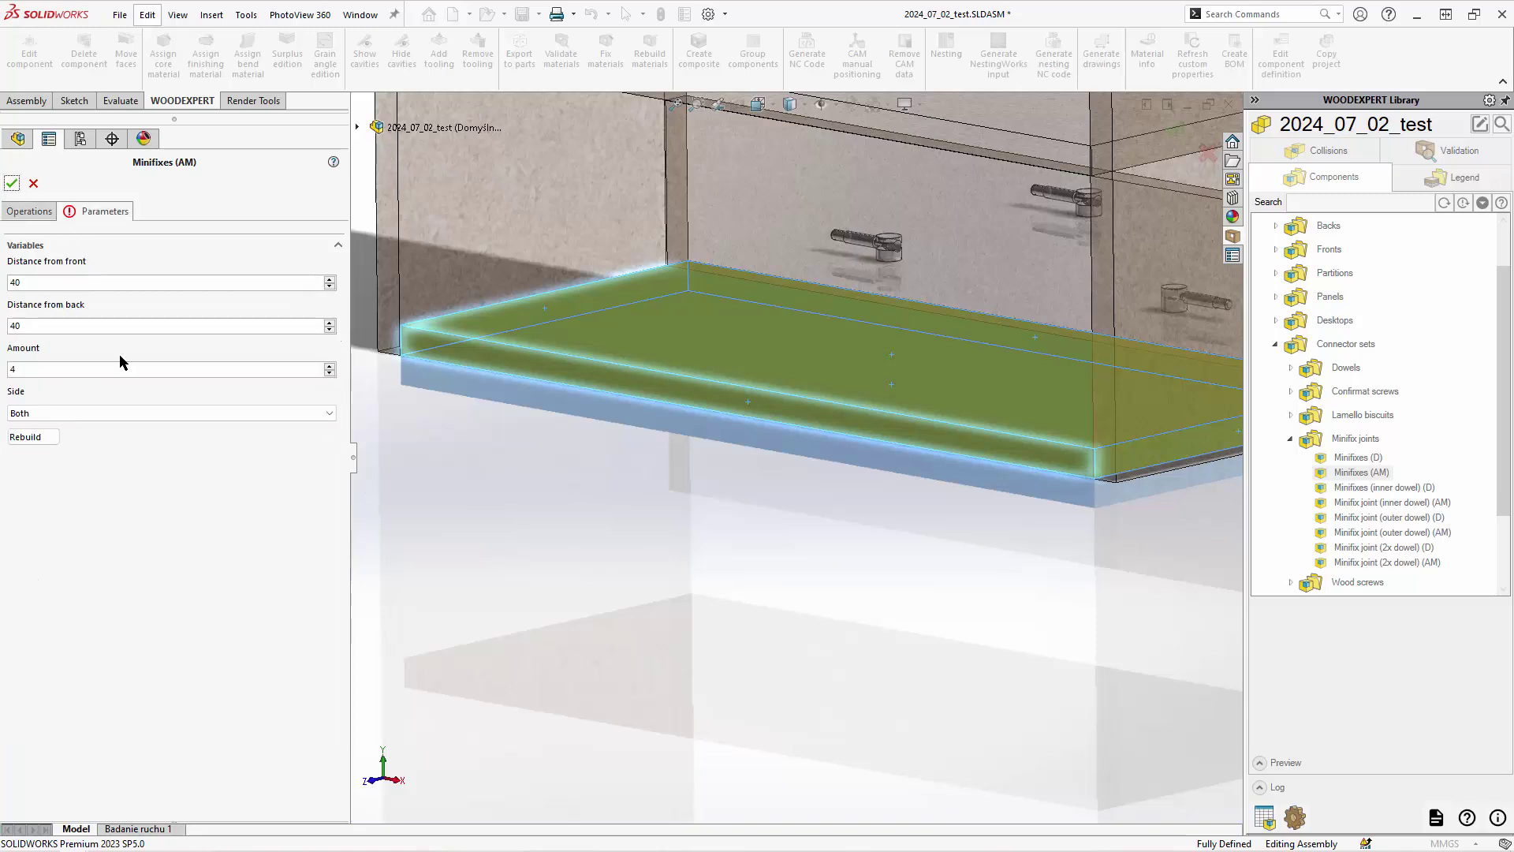
scroll(121, 369, down, 1)
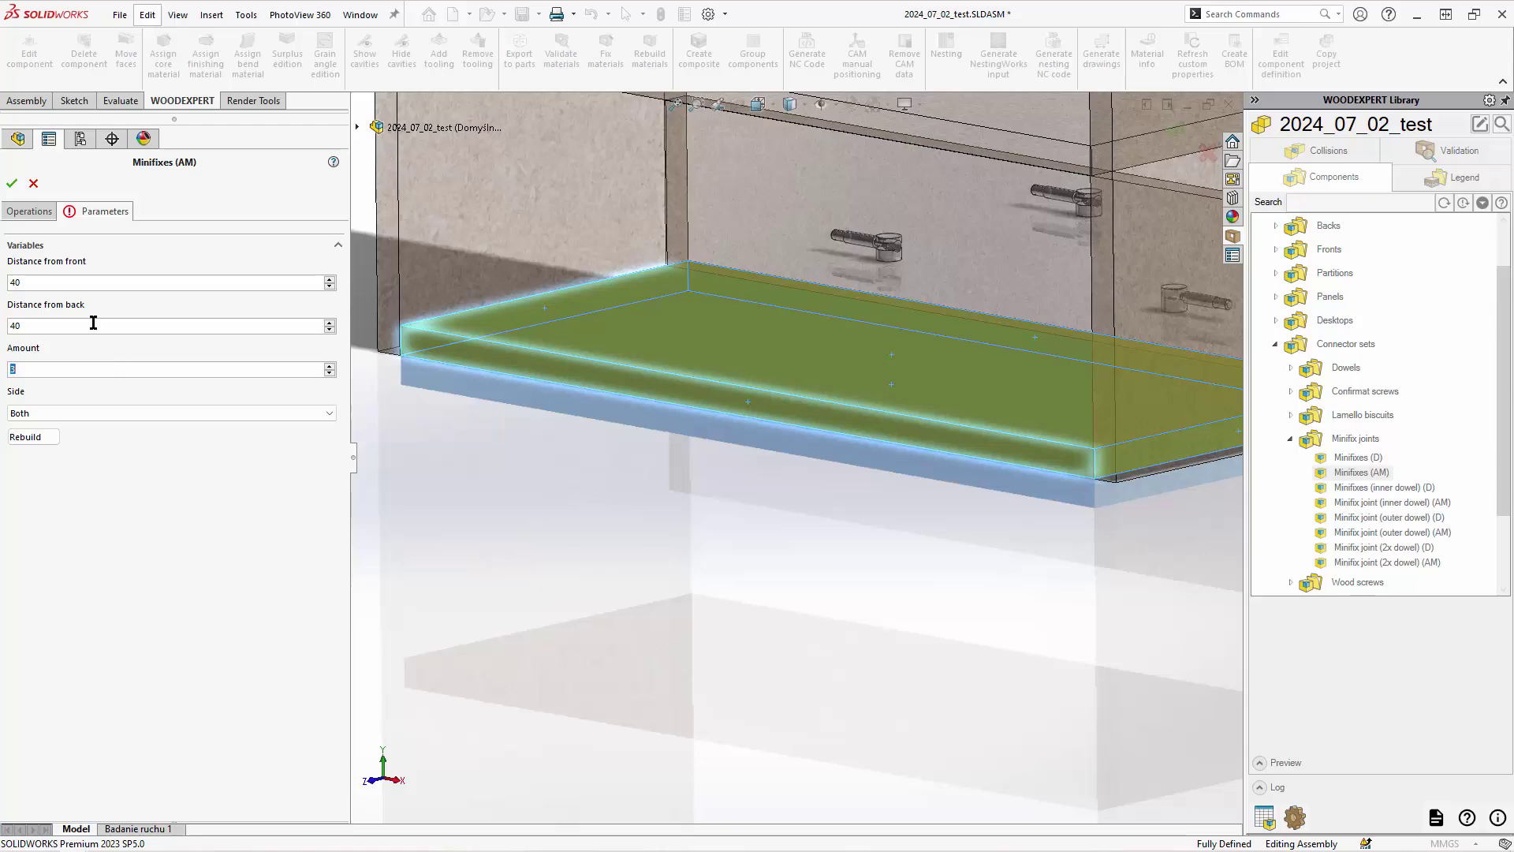
click(12, 185)
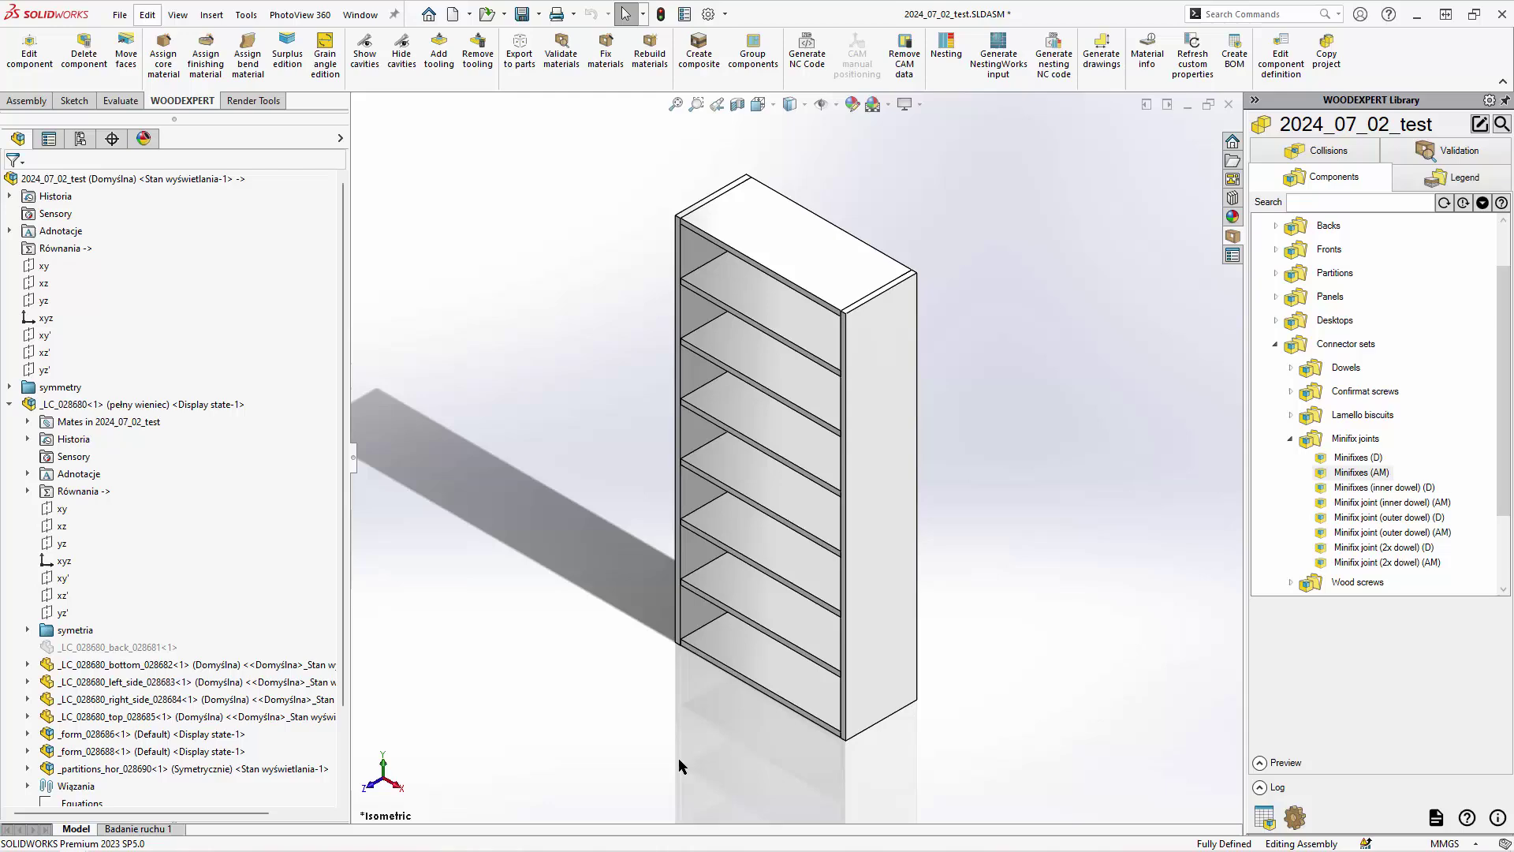
key(ctrl+Up)
key(ctrl+Up)
key(ctrl+Up)
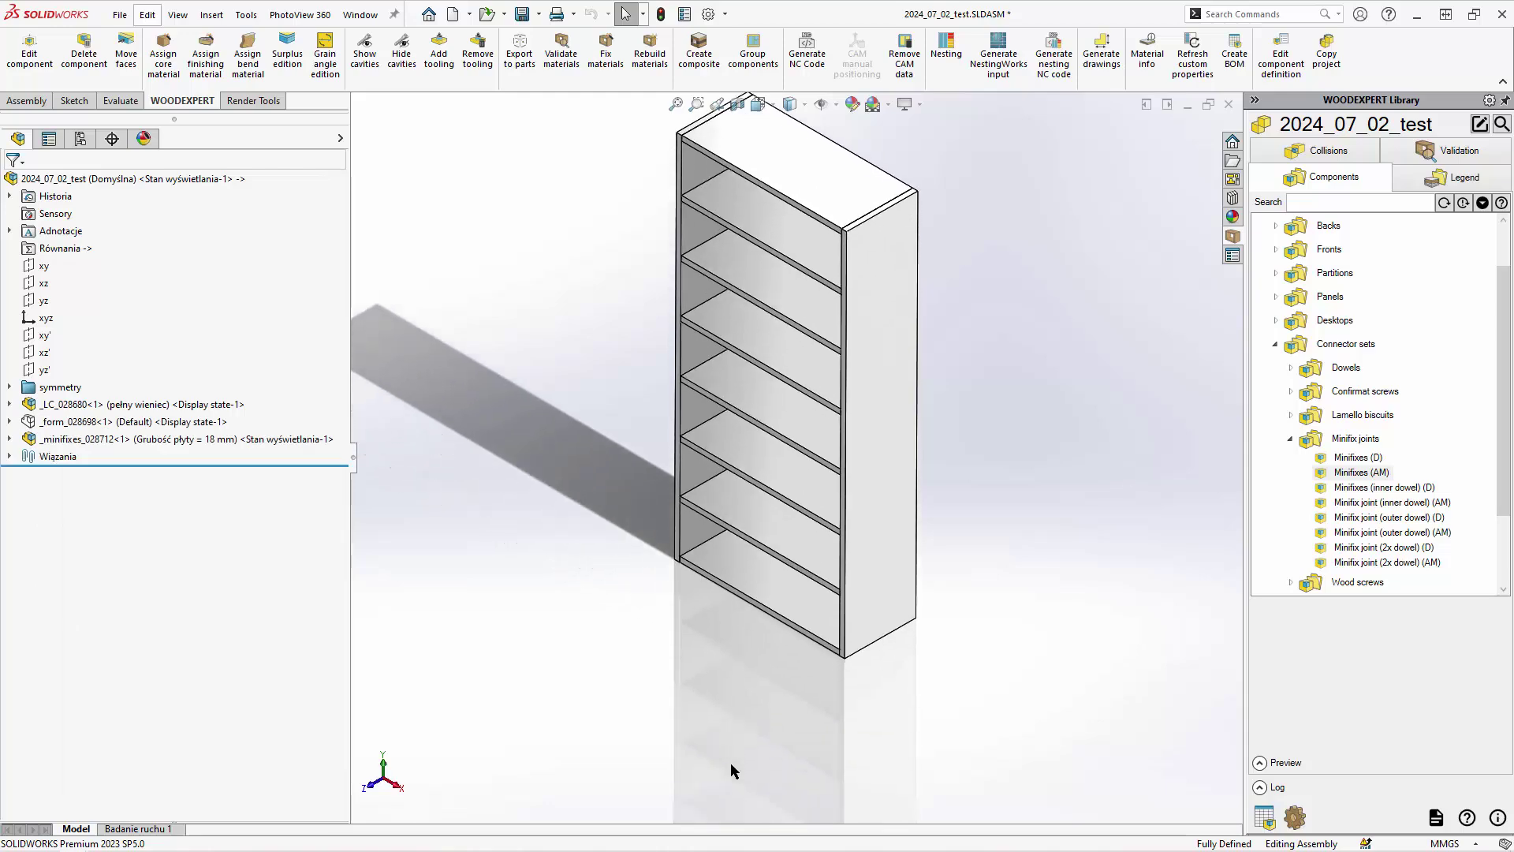
middle_drag(731, 746, 743, 549)
scroll(725, 460, down, 5)
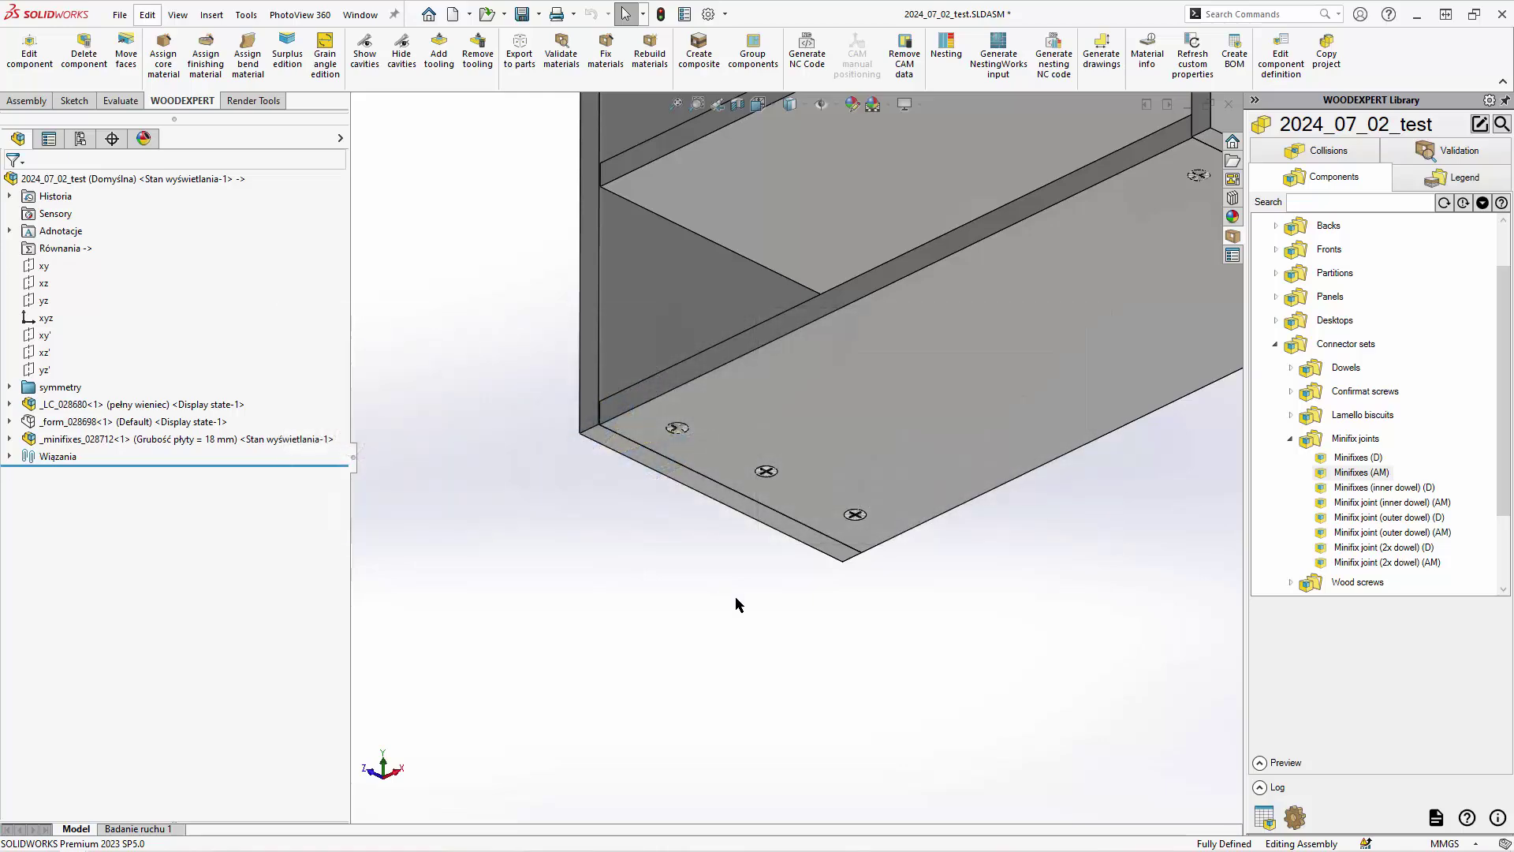
key(f)
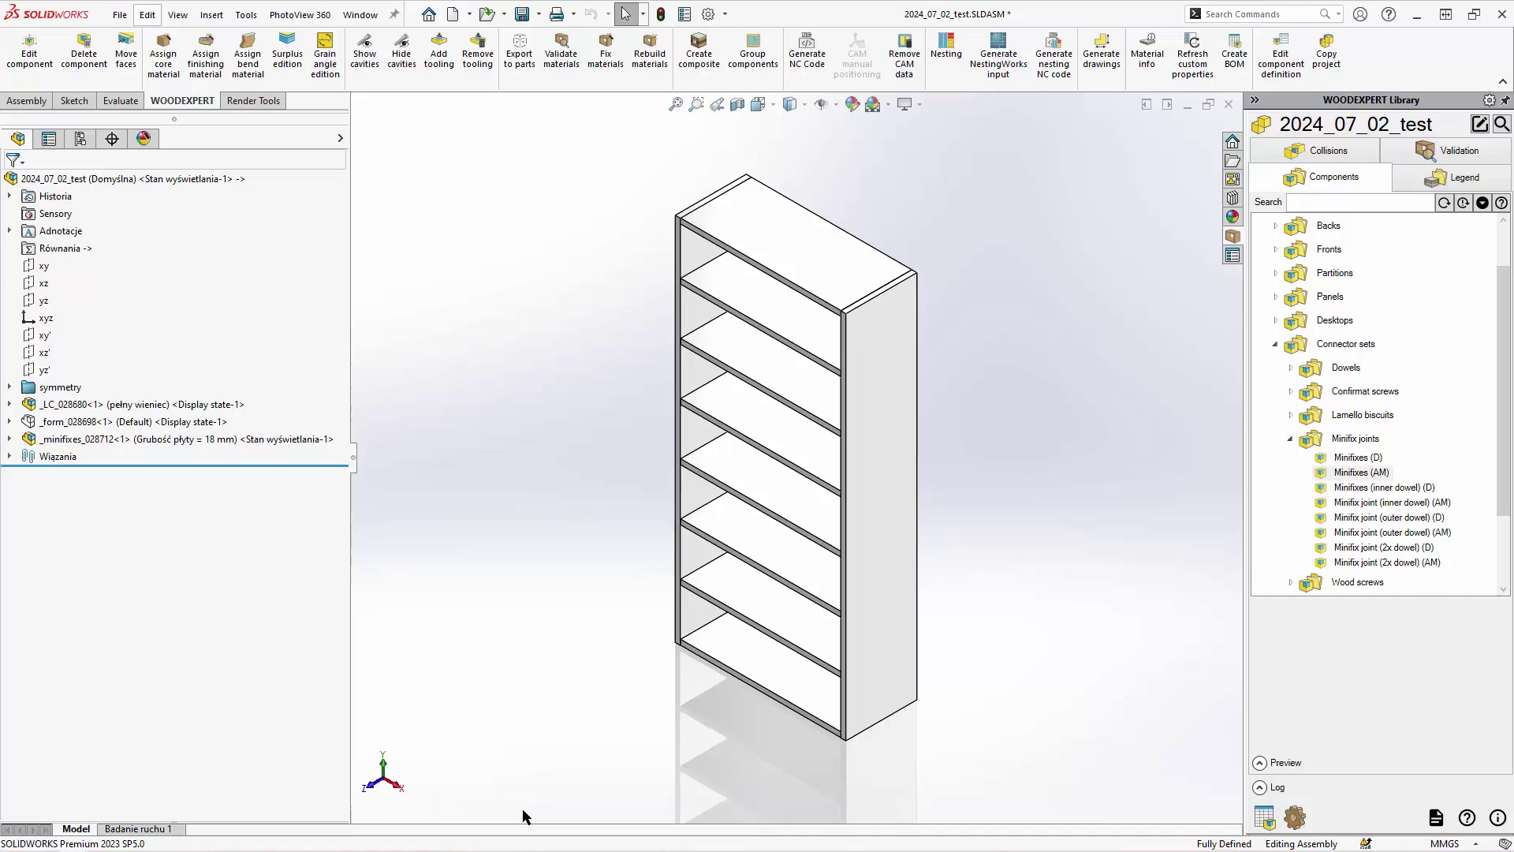
key(space)
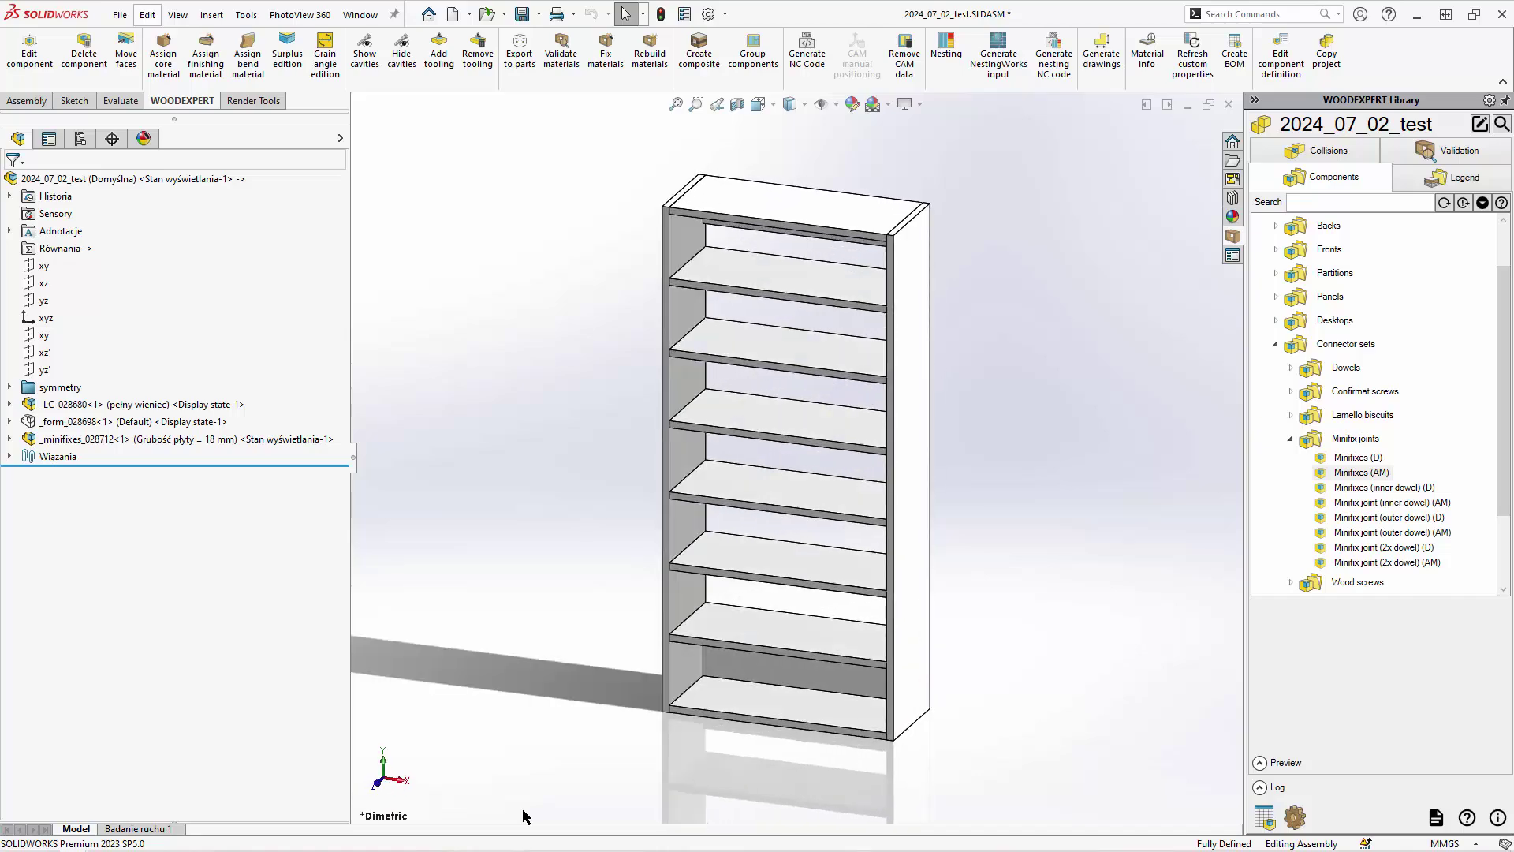
- Insert another Minifixes (AM) set and pick the top panel's edge, broad and opposite faces
double_click(1359, 473)
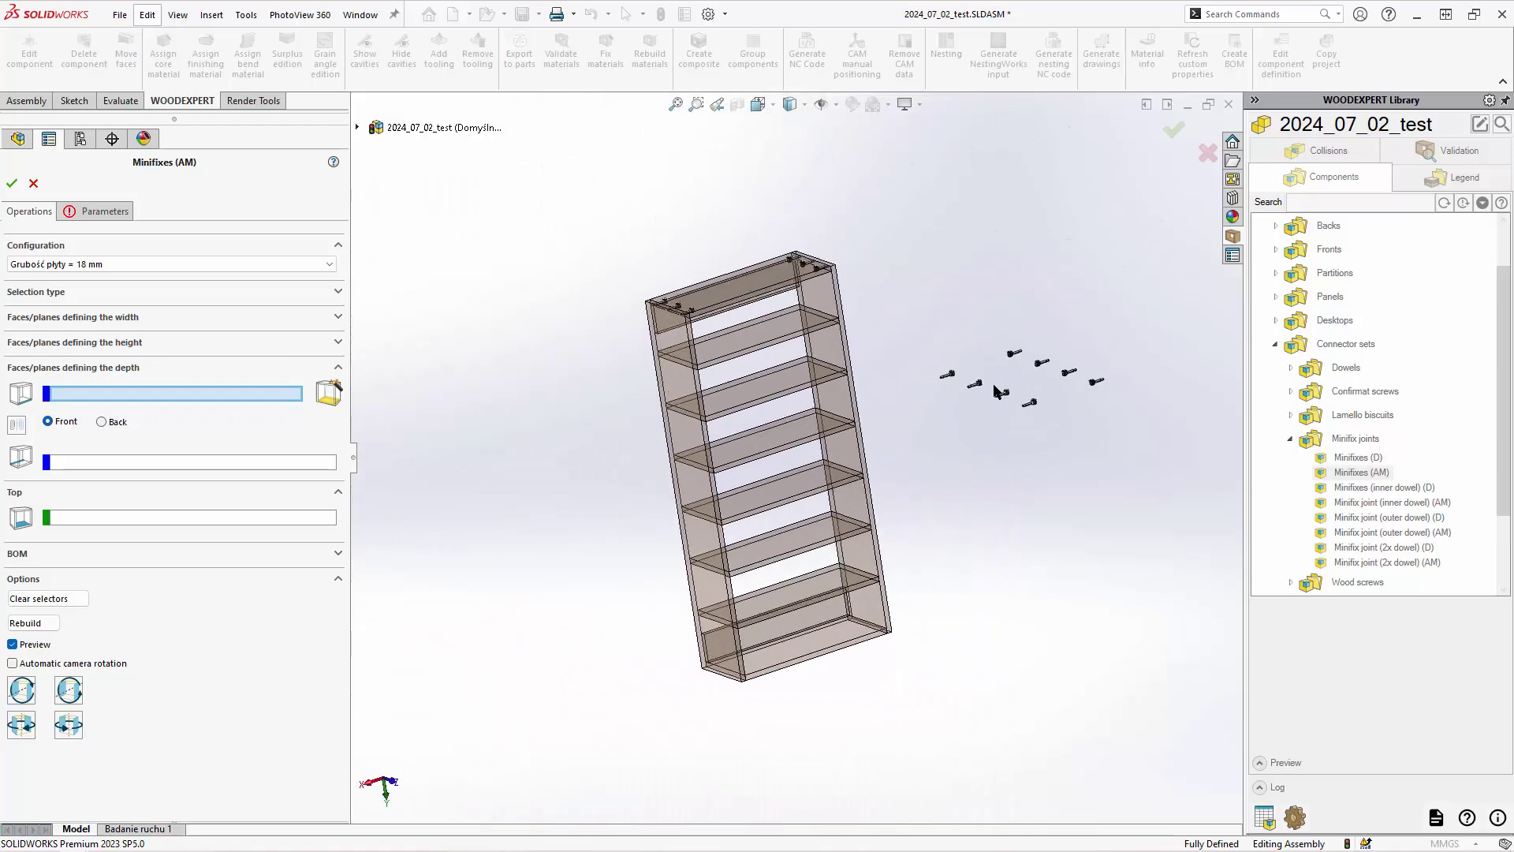
scroll(770, 674, down, 5)
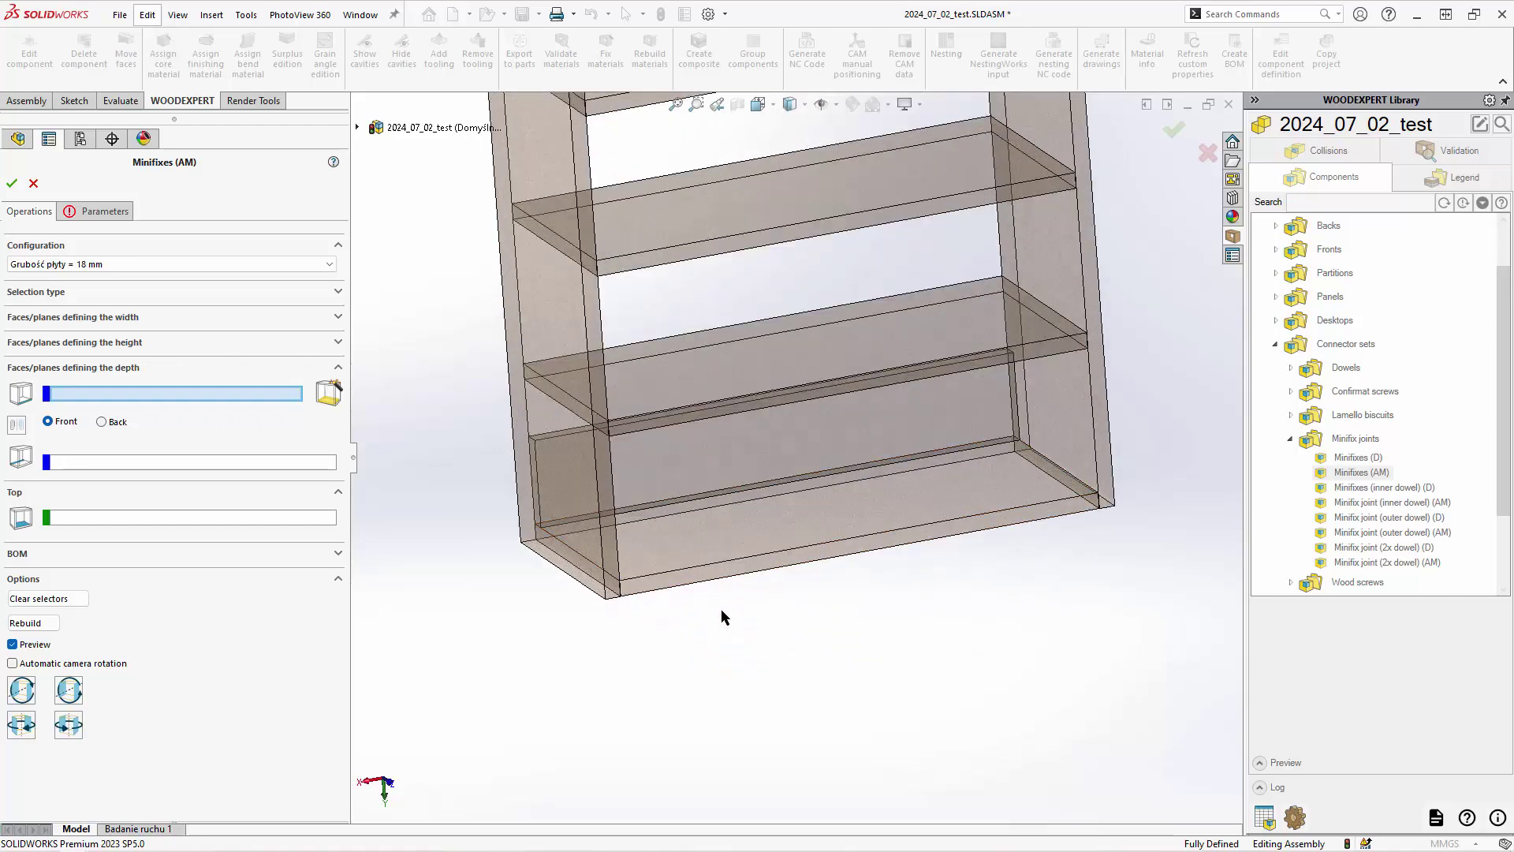
click(726, 566)
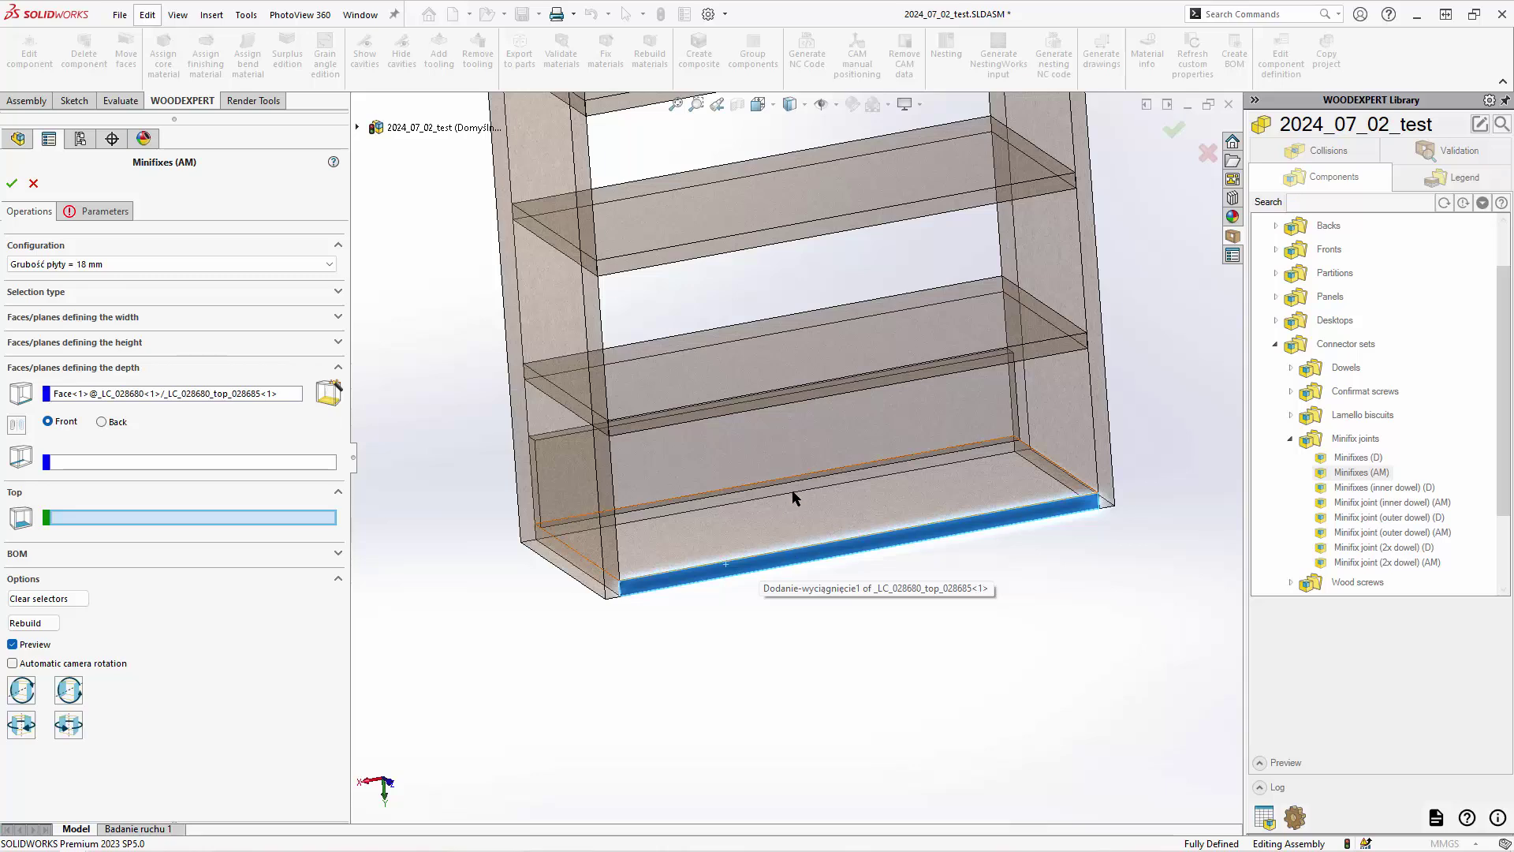
click(764, 534)
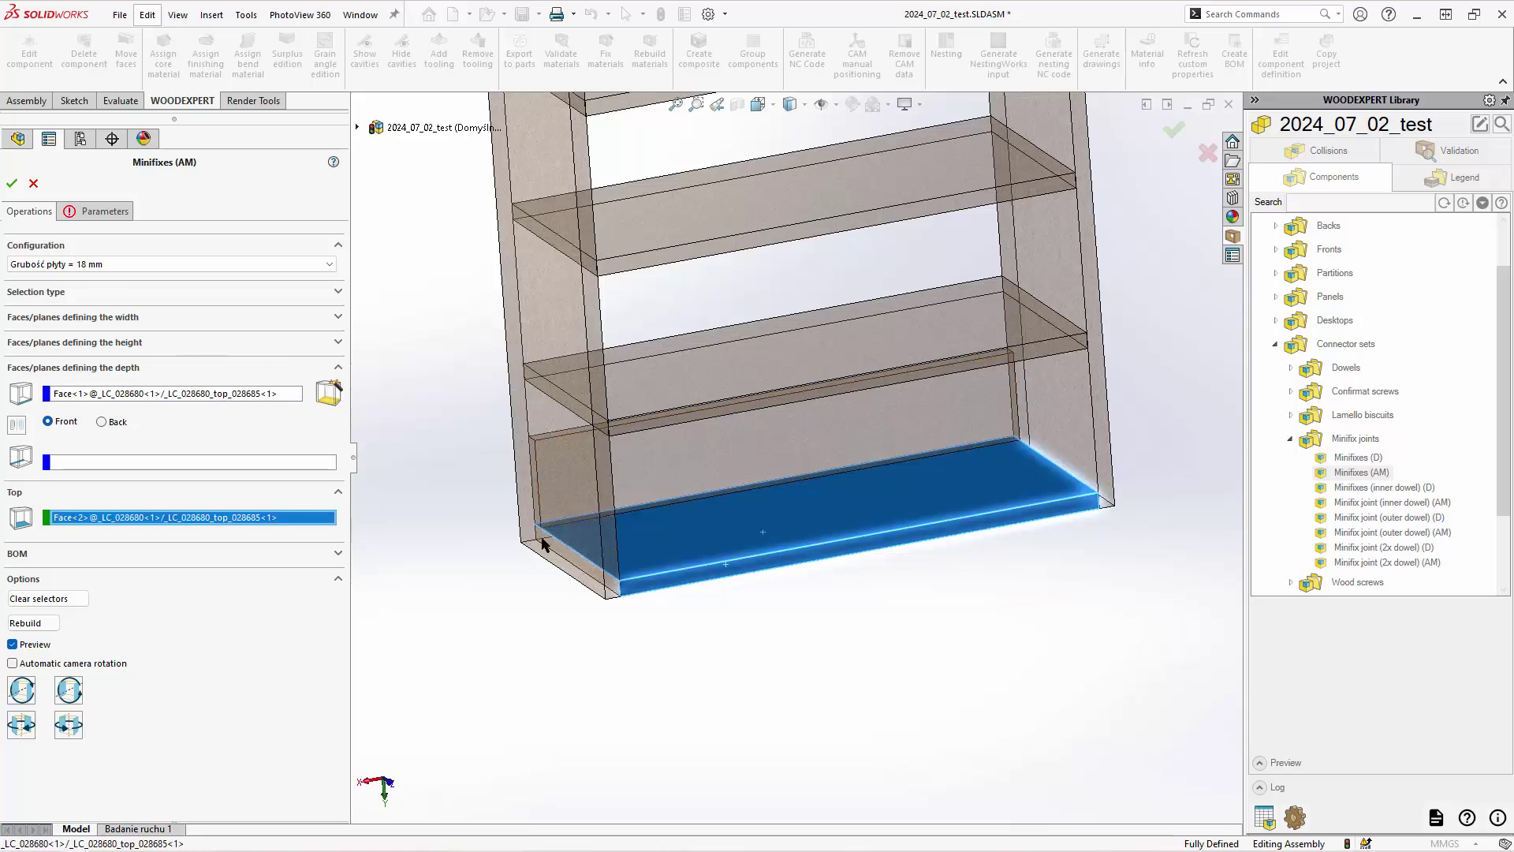
click(328, 393)
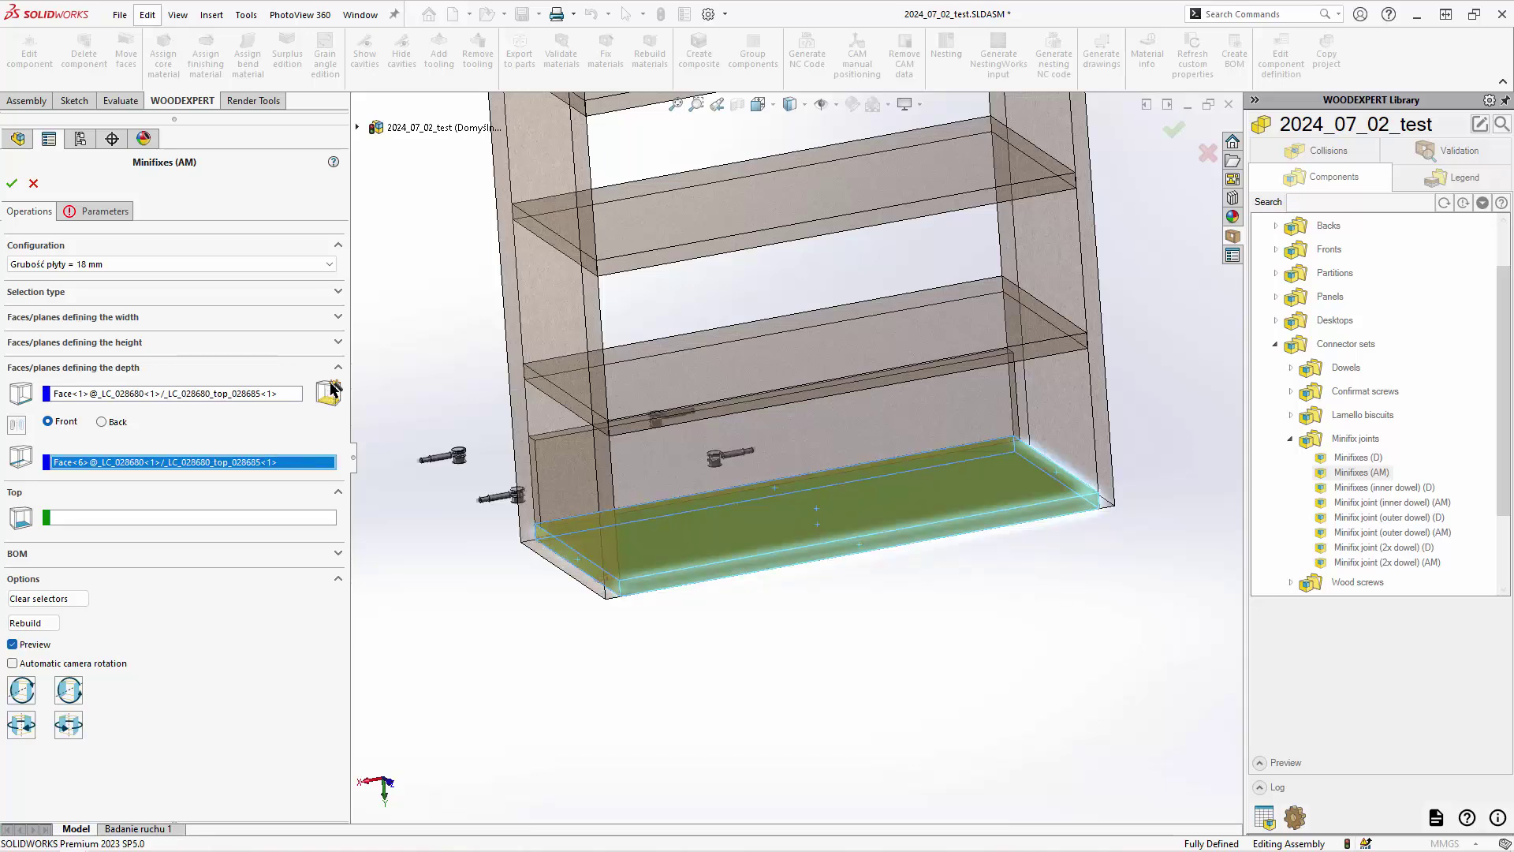
- Keep 18 mm board thickness, check the connector amount, and confirm the top-panel Minifix set
click(167, 264)
click(219, 300)
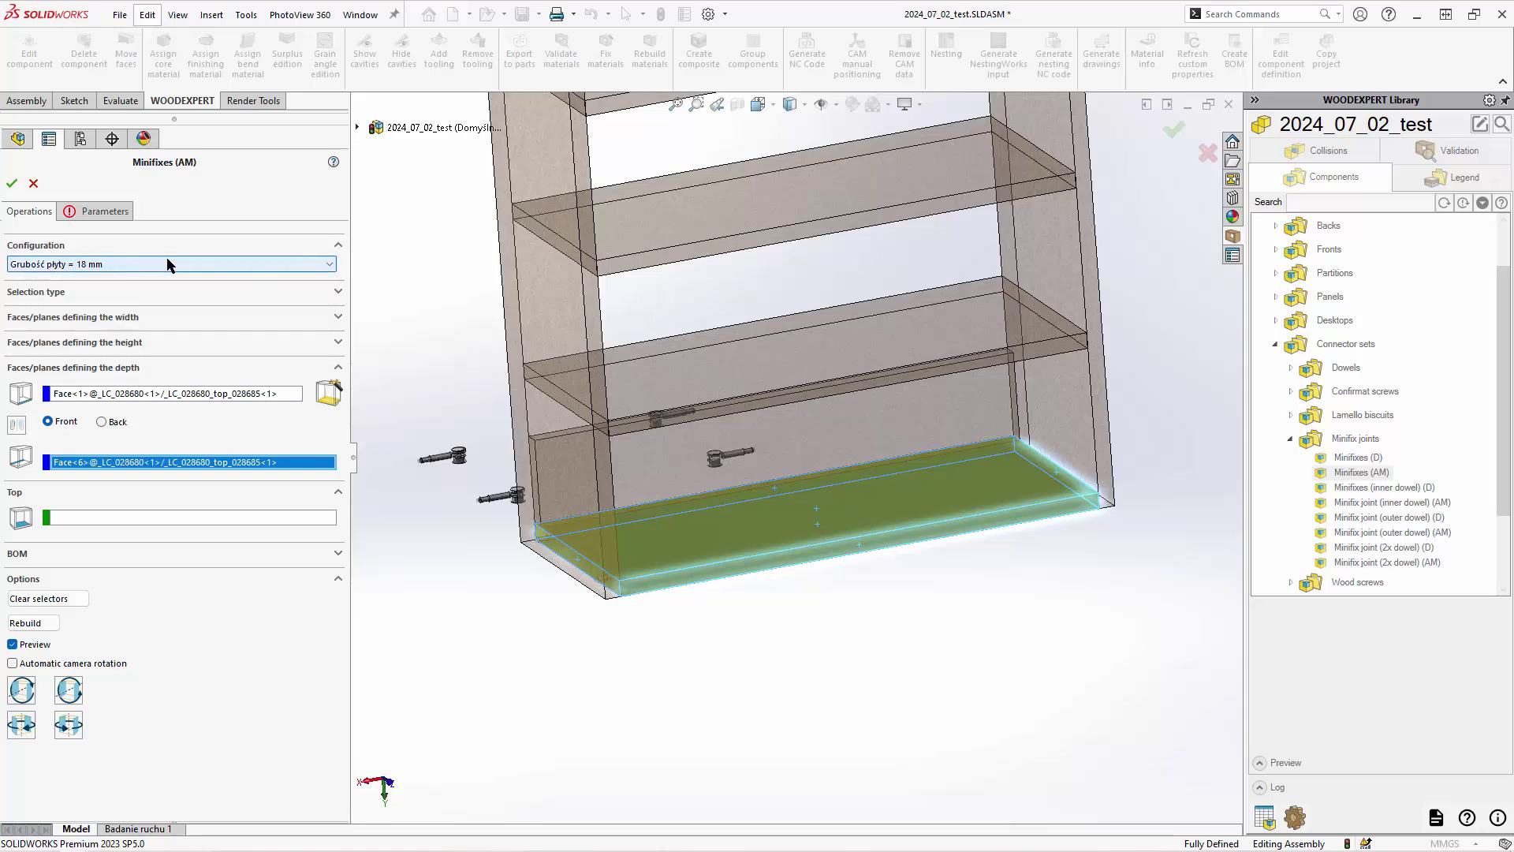
click(103, 212)
click(28, 370)
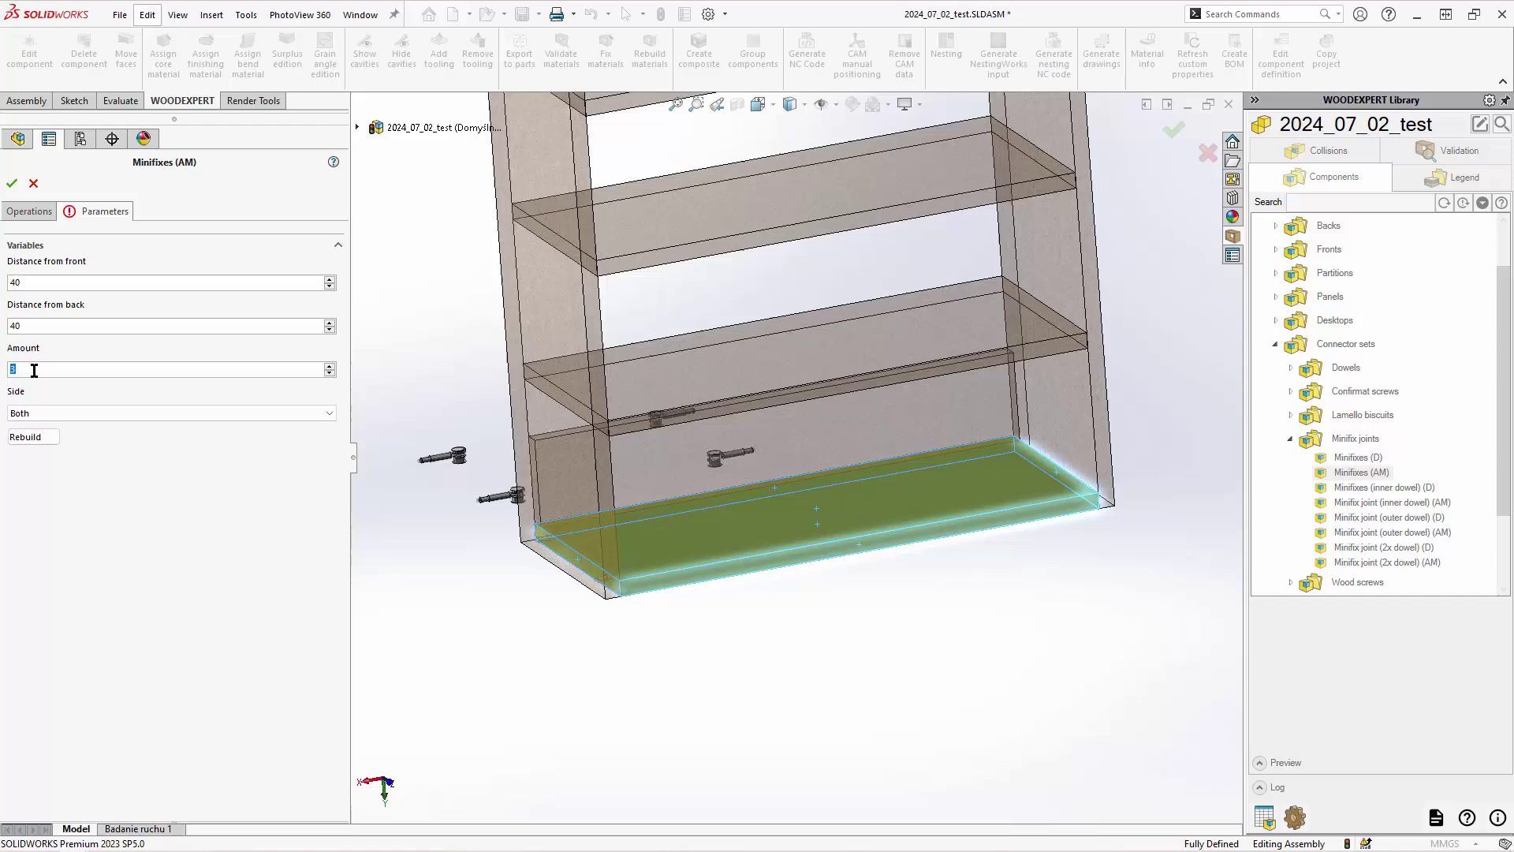
scroll(780, 495, down, 3)
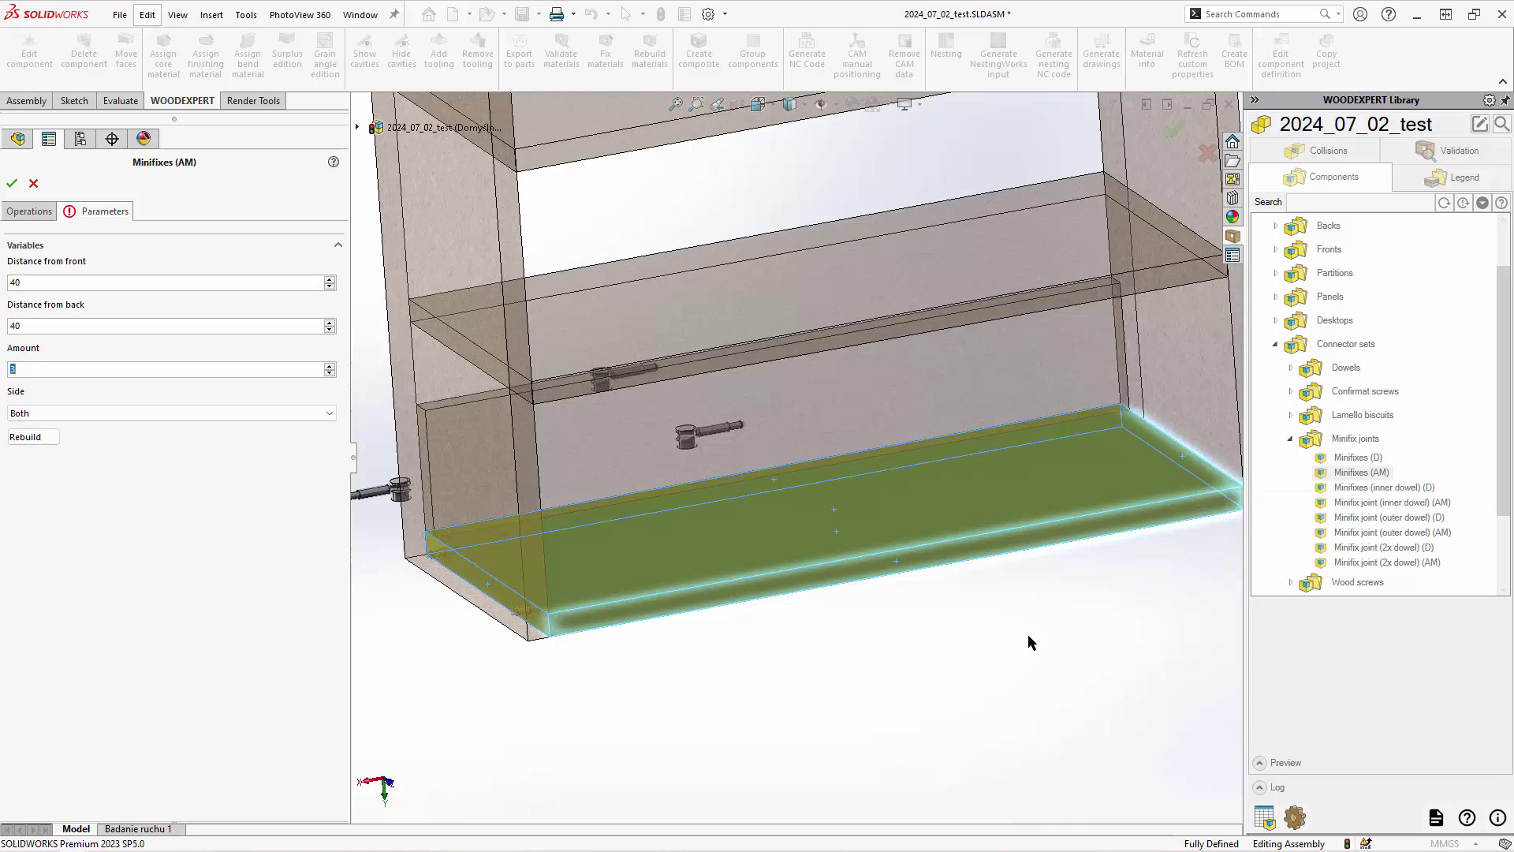
click(10, 185)
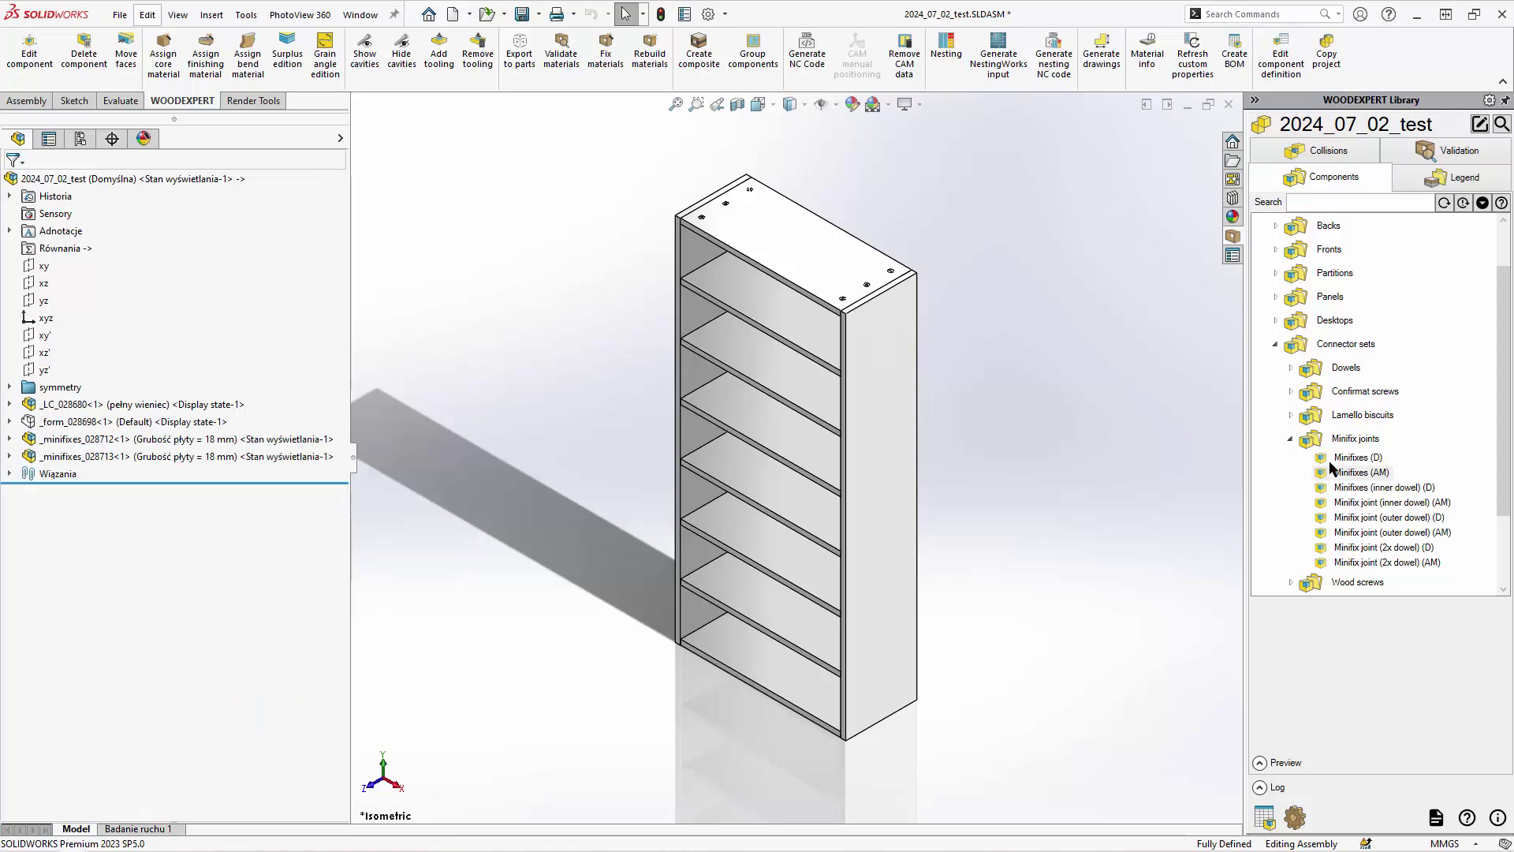
- Insert a Confirmat screw (AM) set from the Confirmat screws group into the assembly
click(1290, 438)
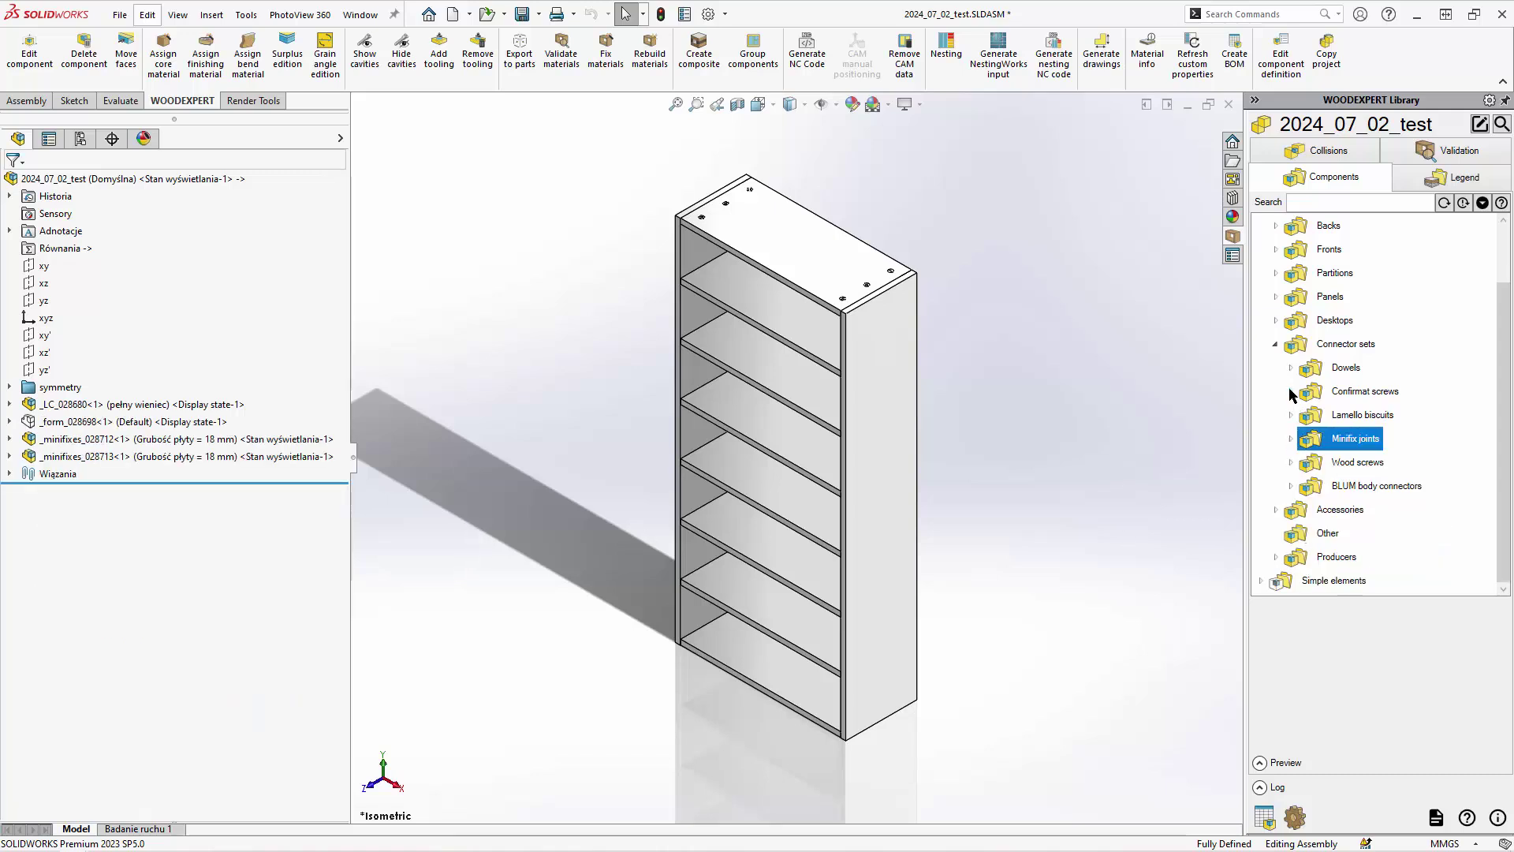
click(1290, 390)
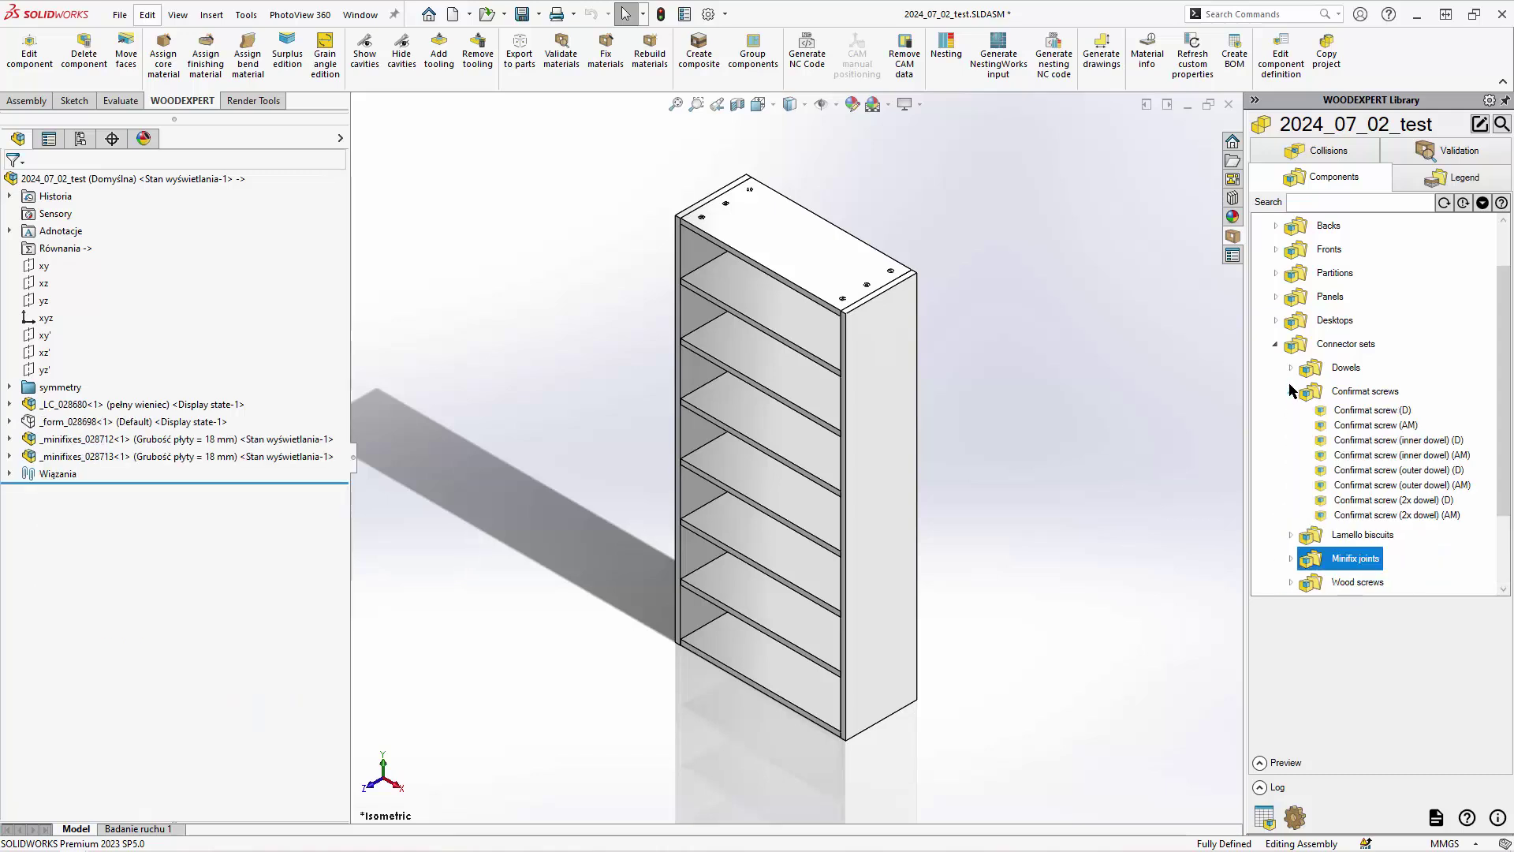
double_click(1388, 425)
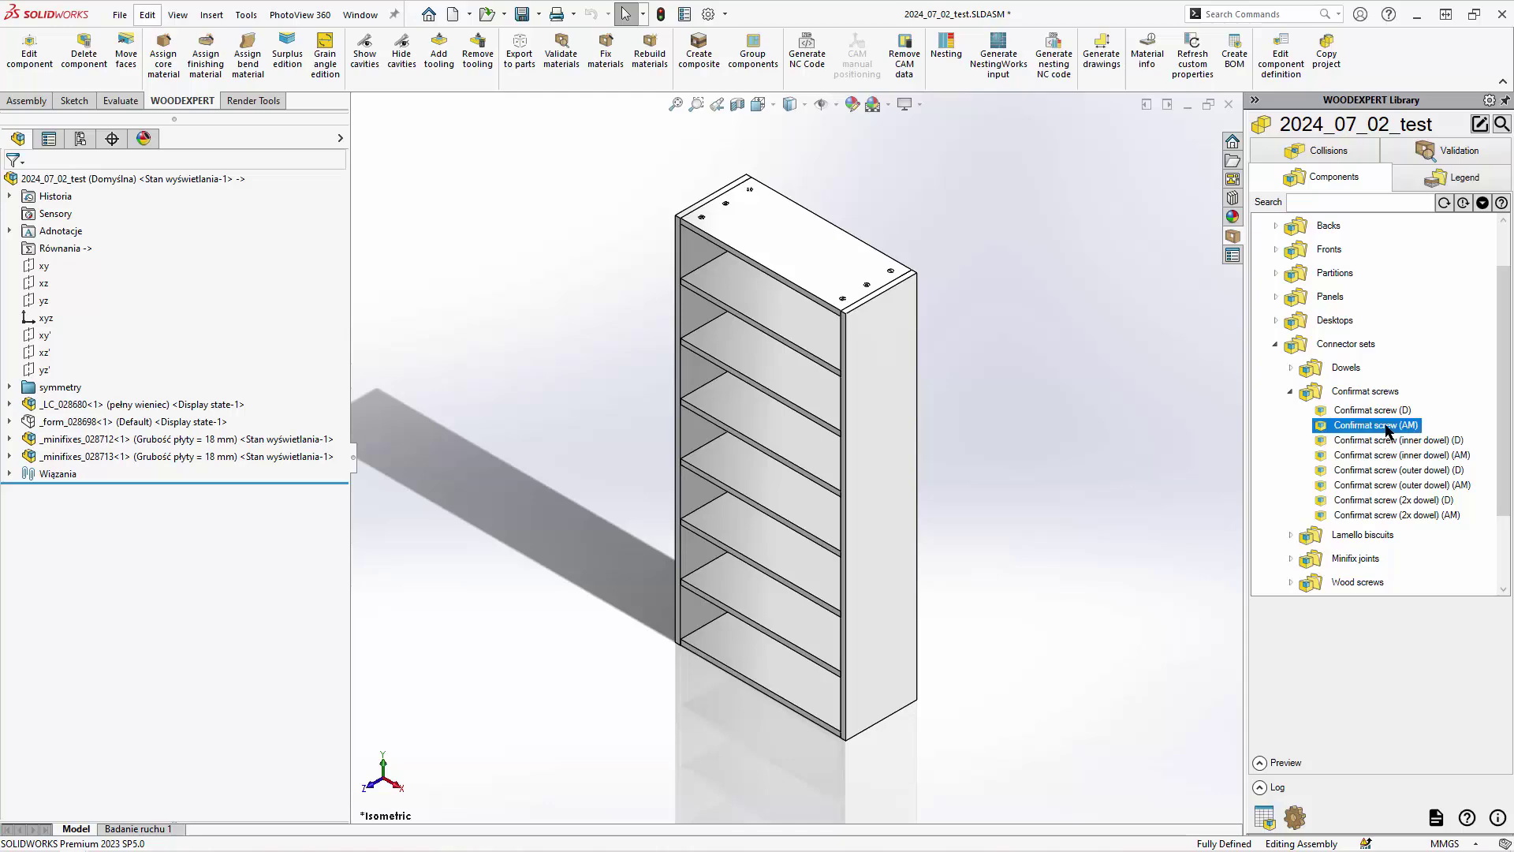
click(1007, 611)
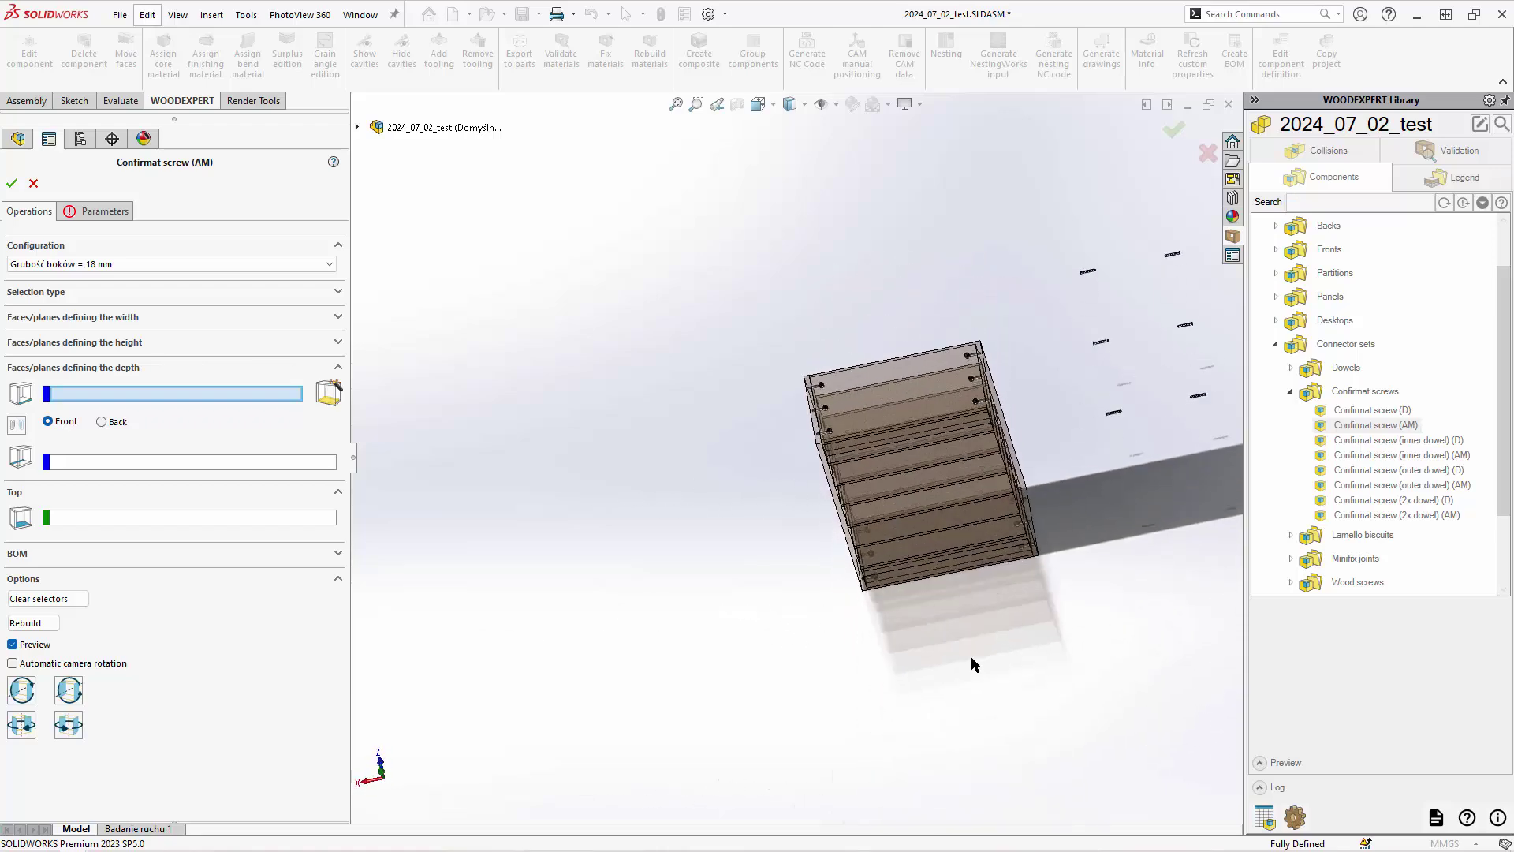
- Select the lower panel's edge face for depth and its broad face as Top
scroll(882, 541, down, 6)
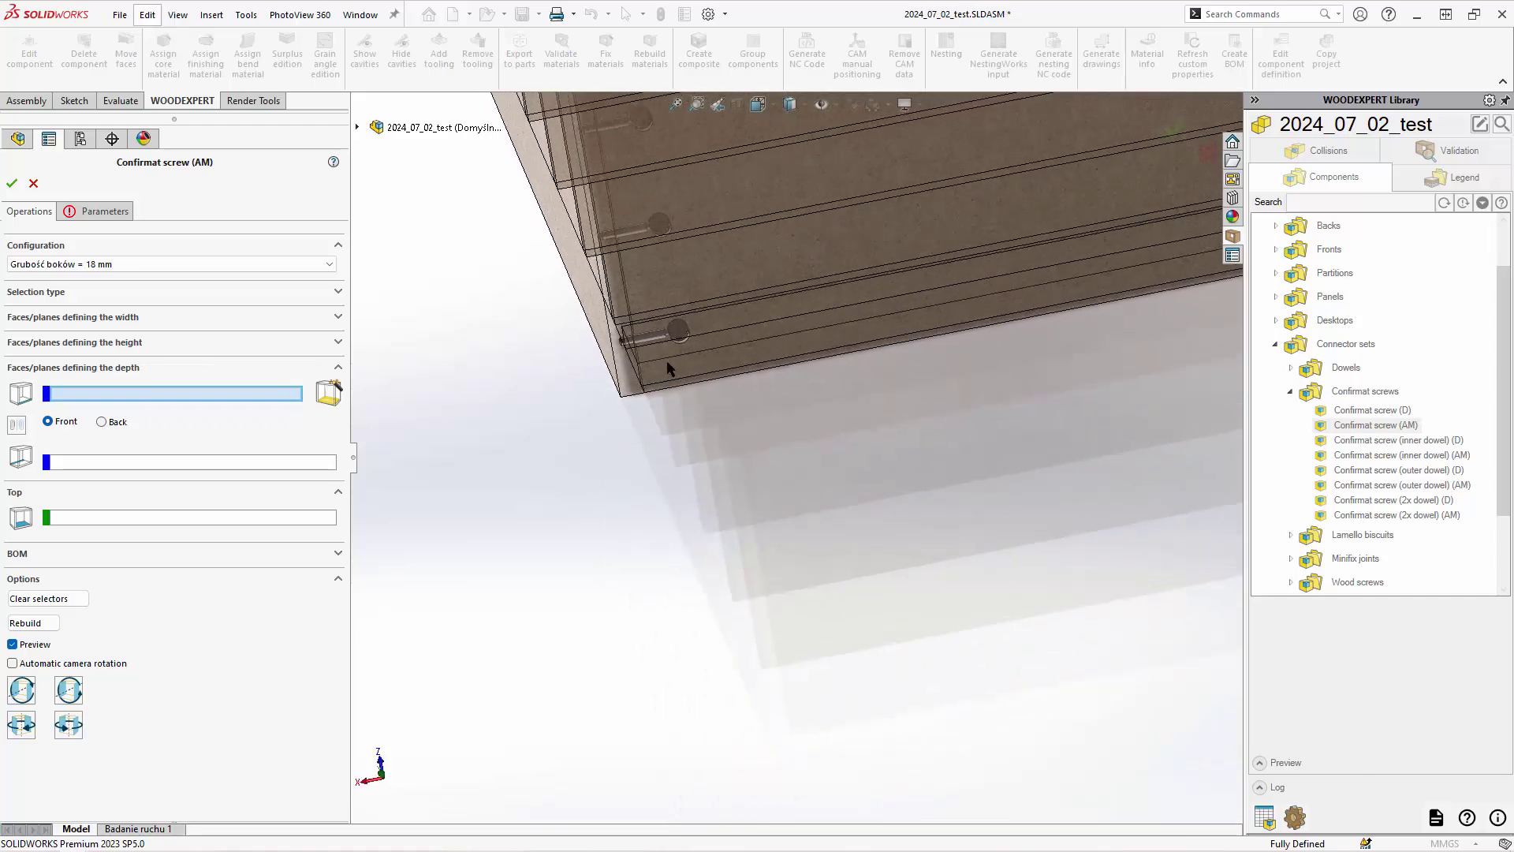
click(888, 413)
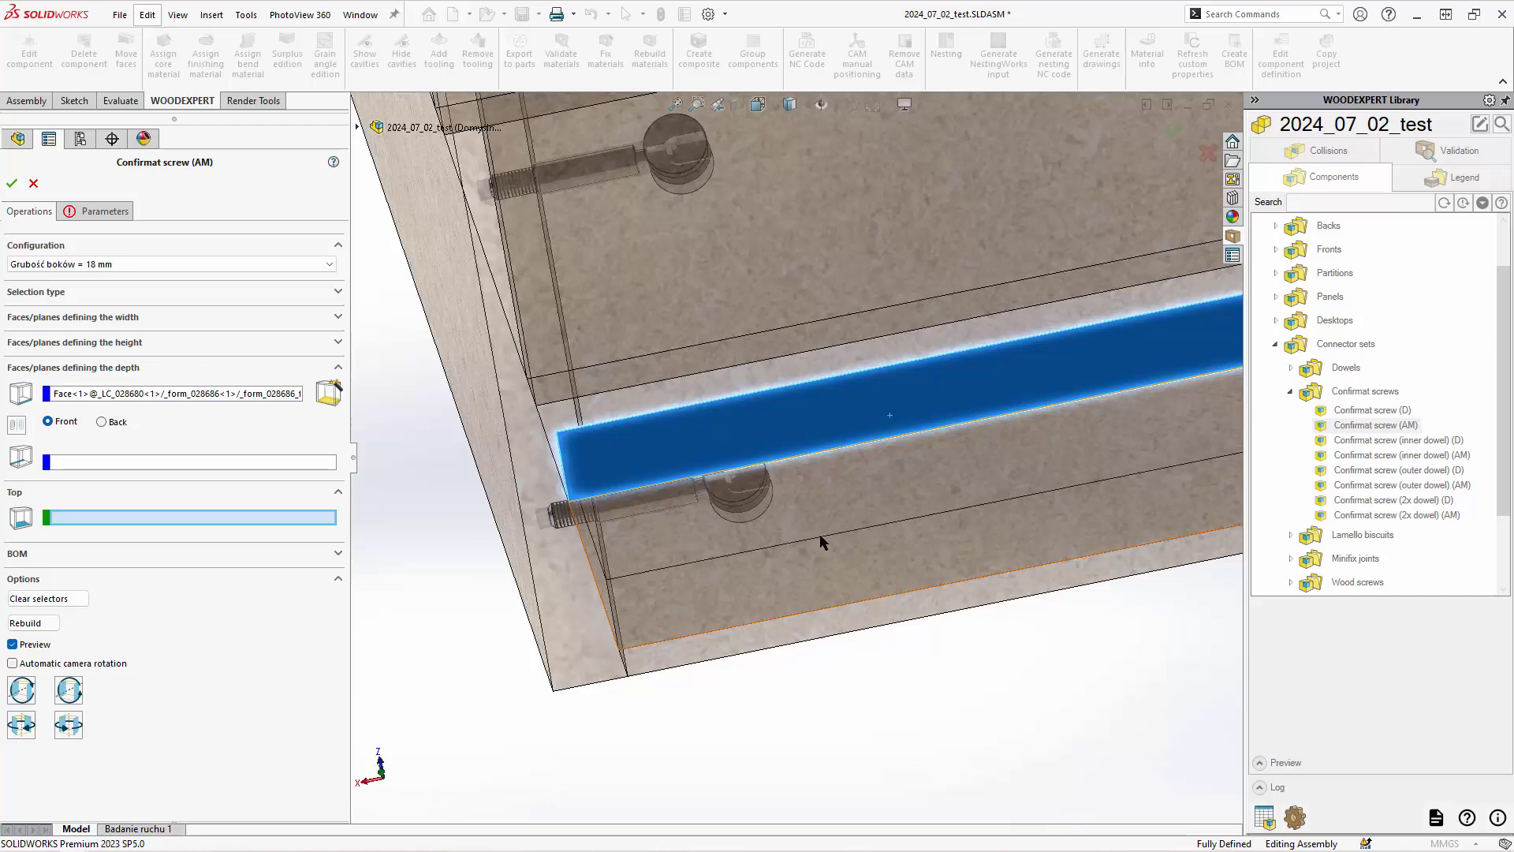
click(816, 505)
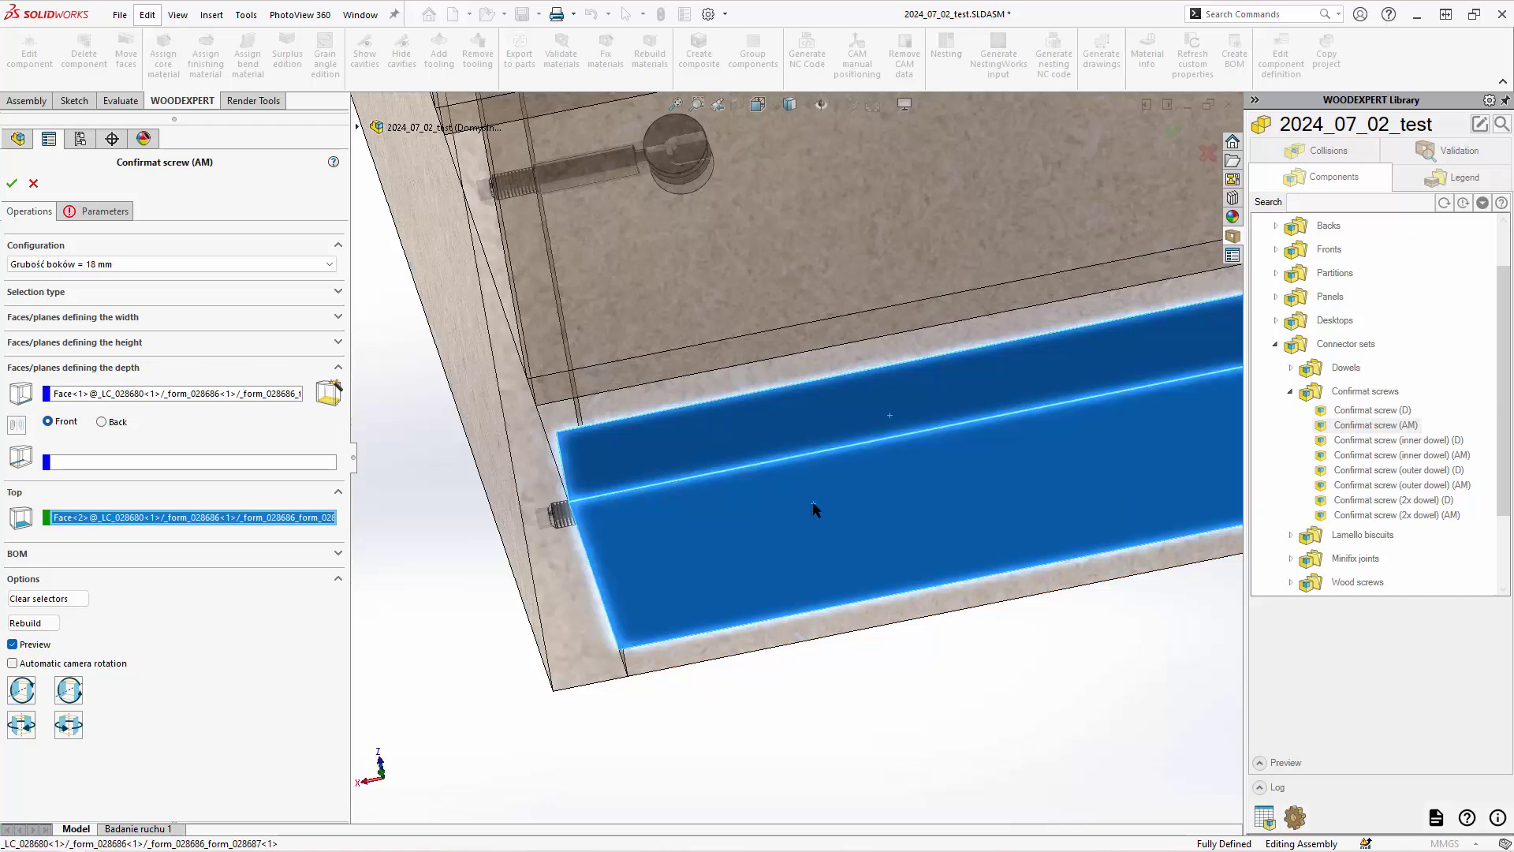
scroll(858, 552, up, 3)
scroll(858, 552, up, 2)
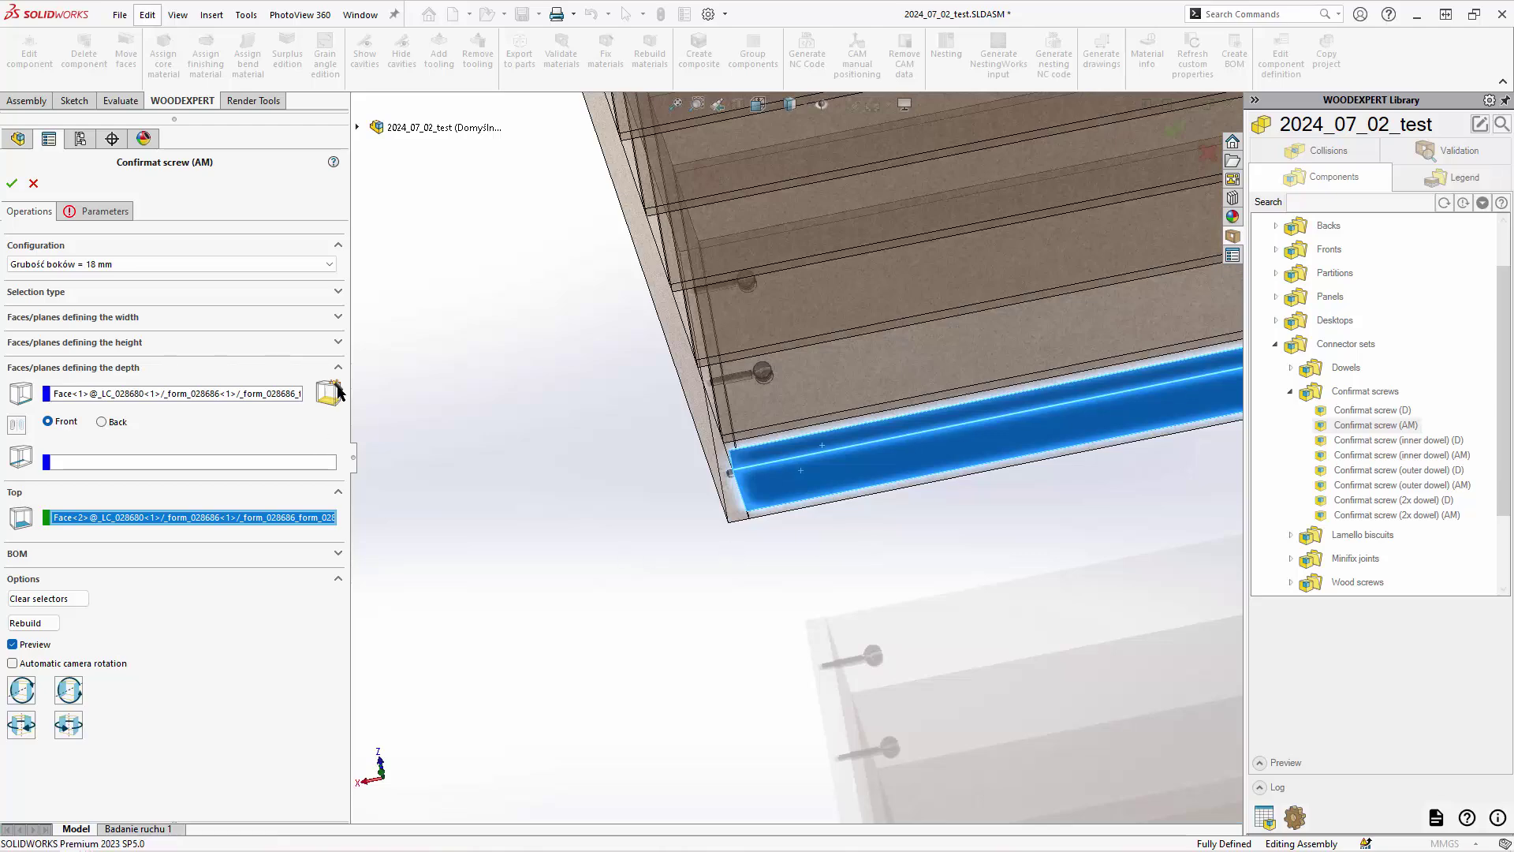
- Add the lower panel's opposite depth face, keep 18 mm sides, verify 40/40 mm and 3 screws, and apply
click(299, 462)
click(747, 522)
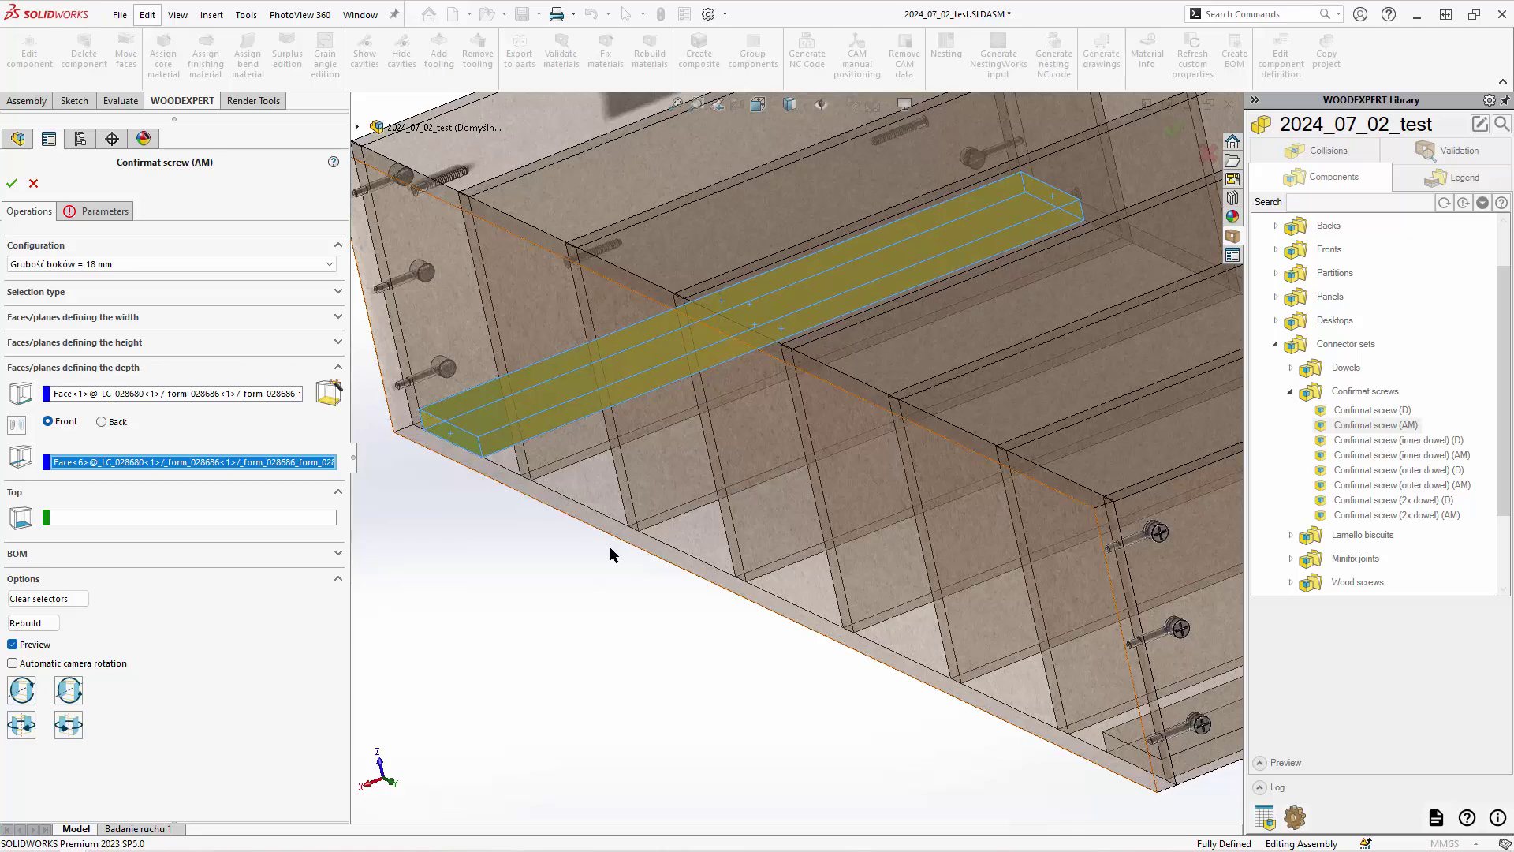
click(178, 265)
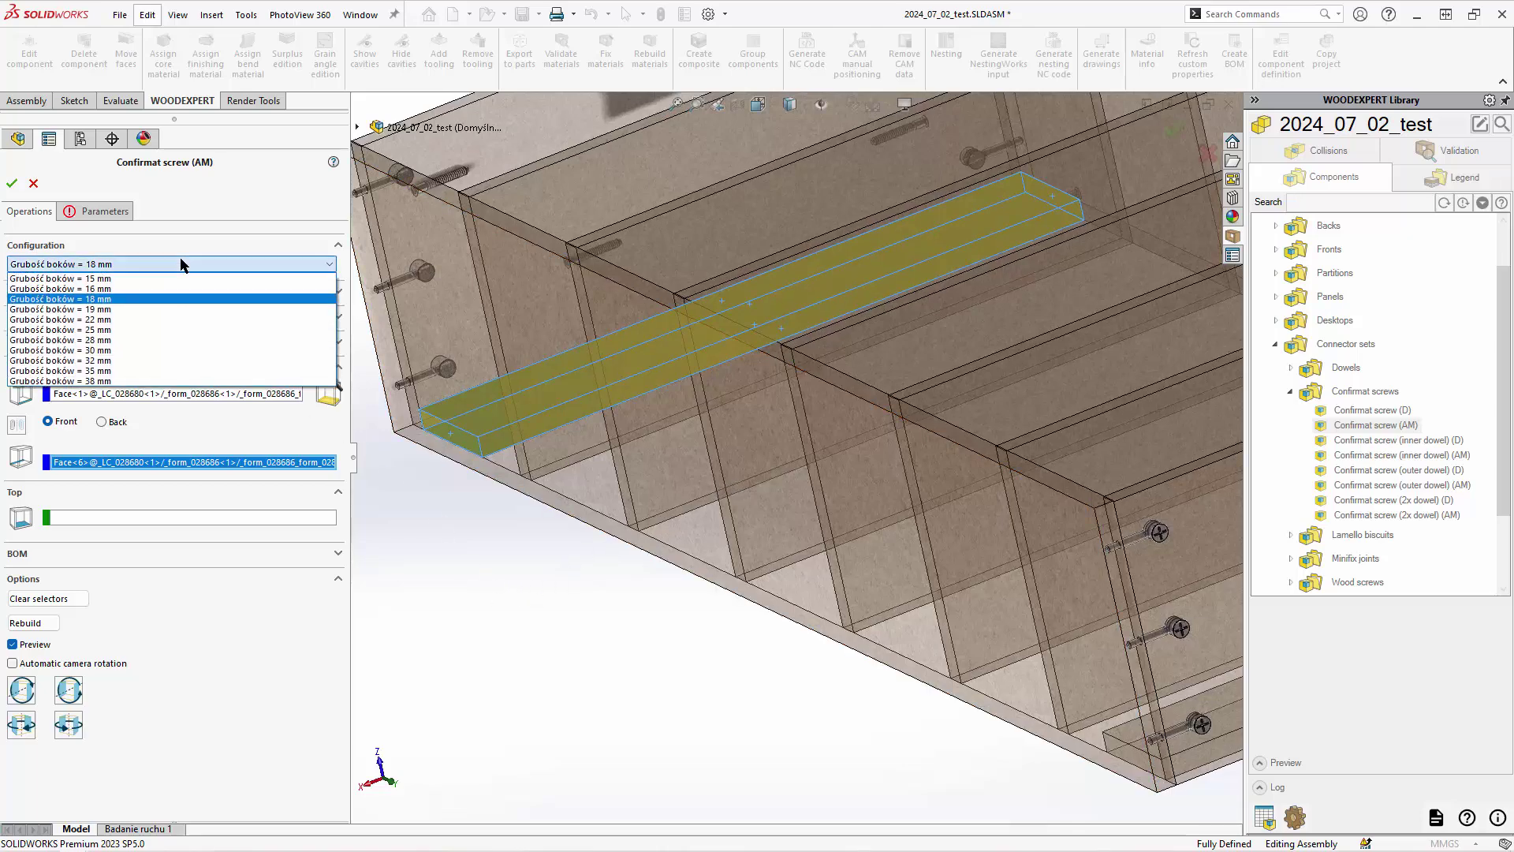
click(138, 306)
click(11, 186)
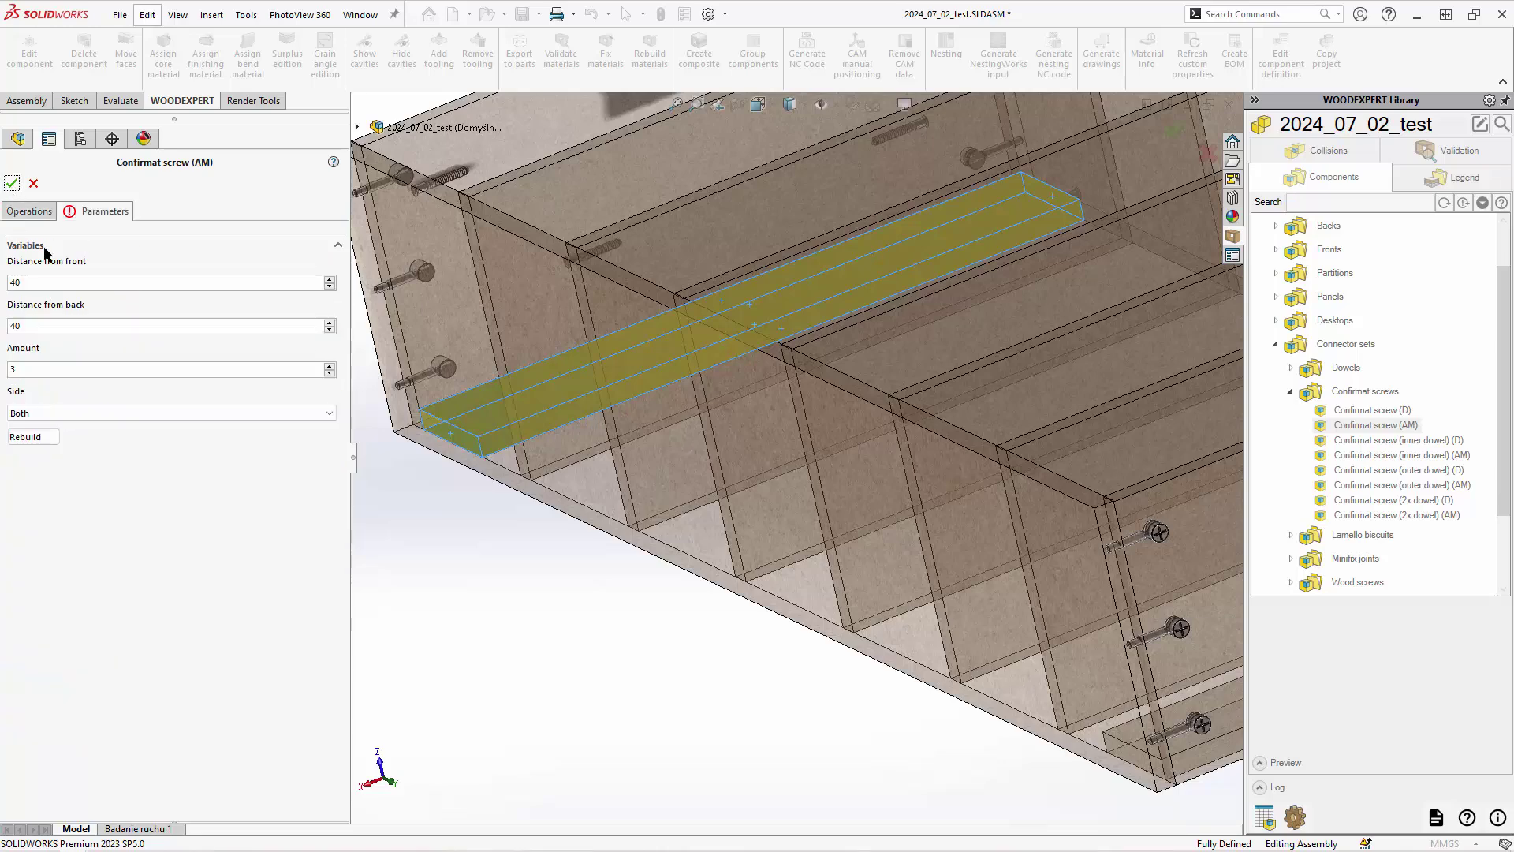
double_click(39, 282)
click(75, 368)
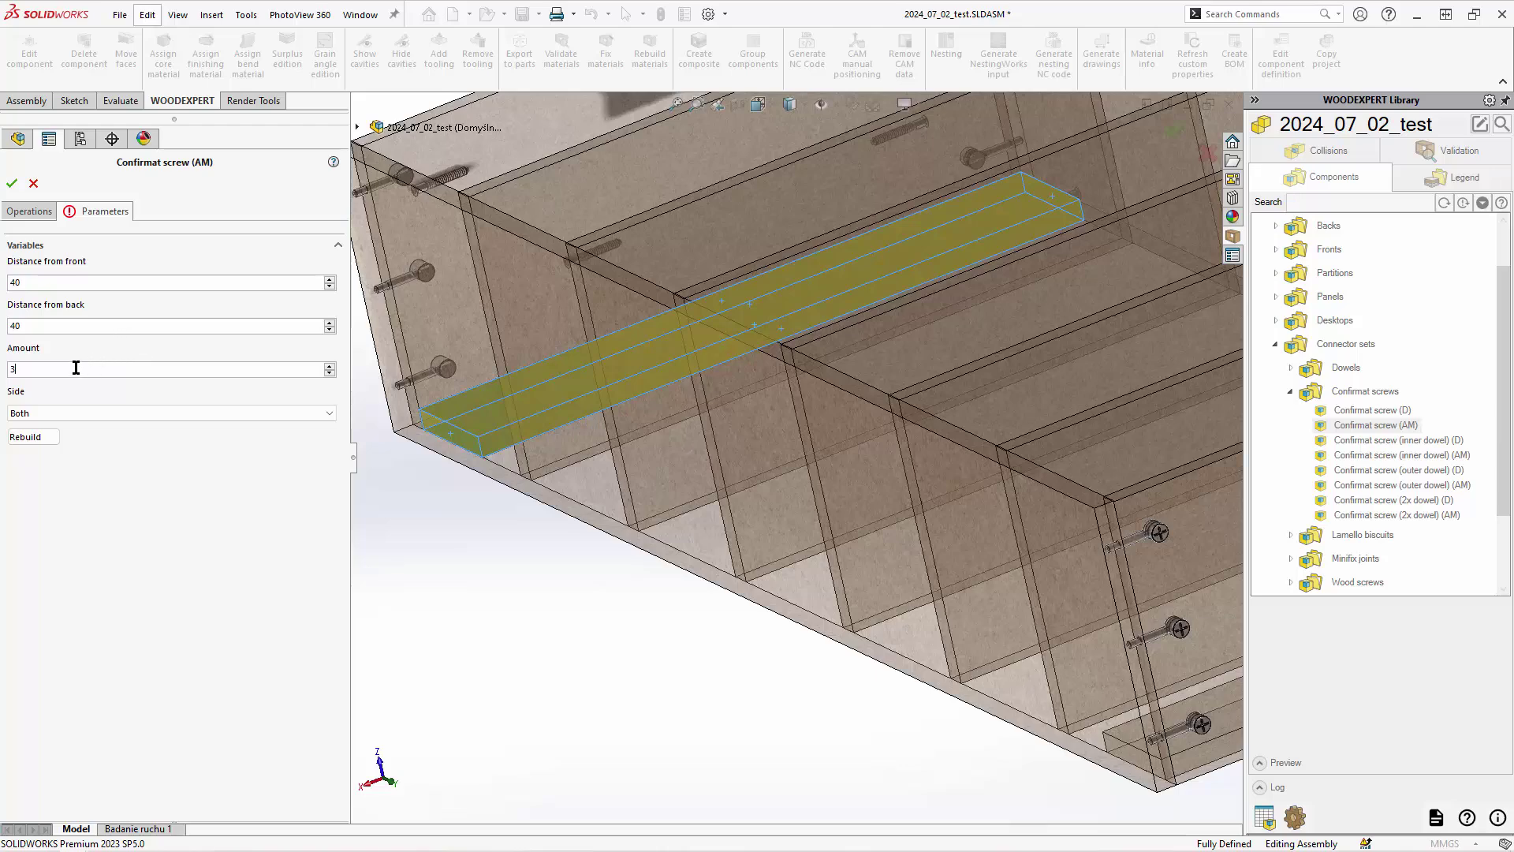
click(12, 183)
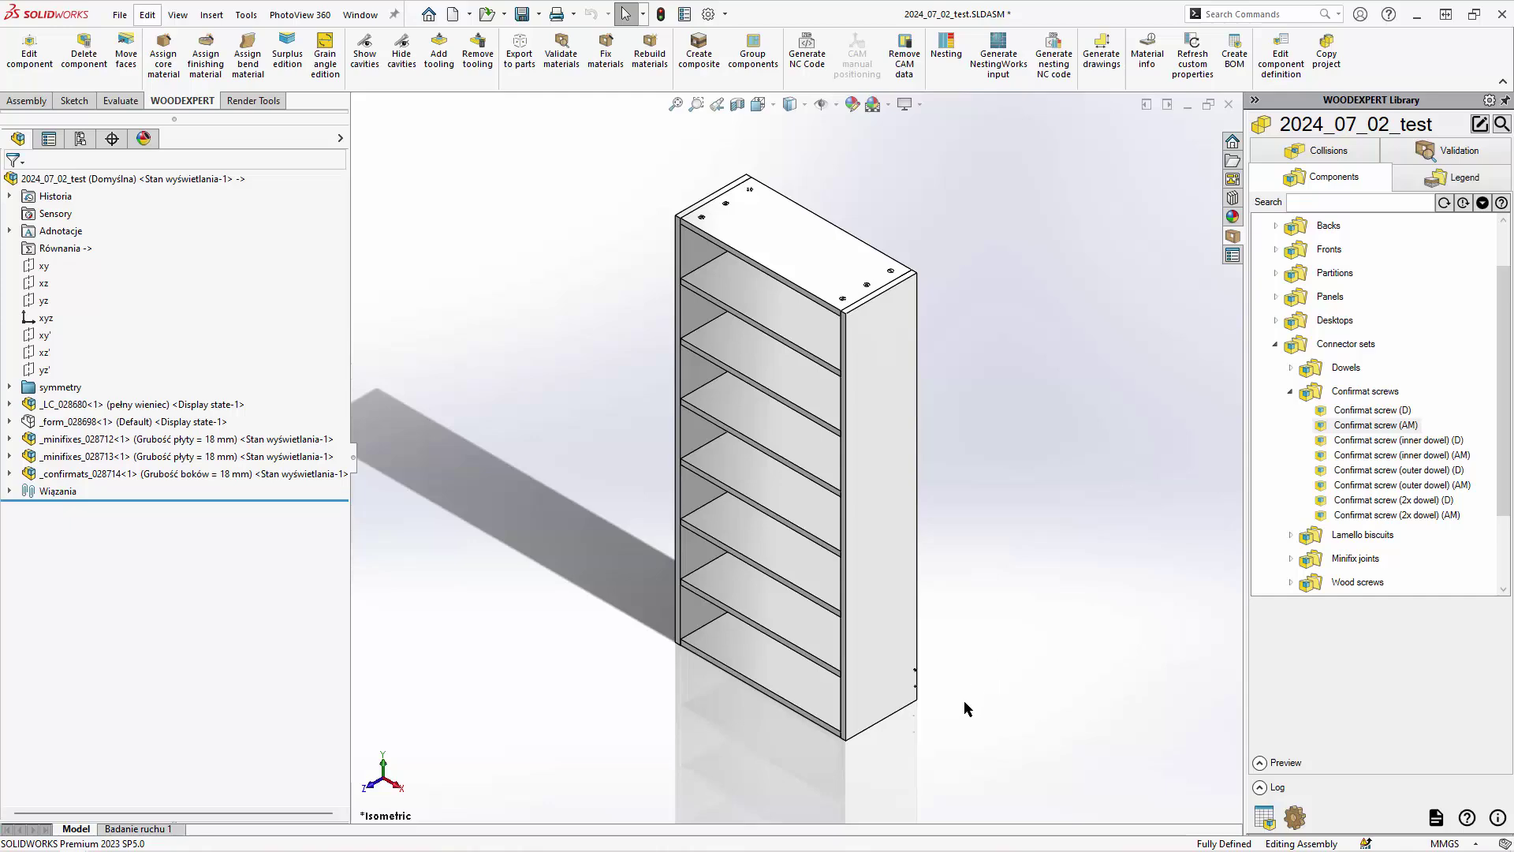
- Zoom to the bottom corner and list the faces under the bottom panel's front edge with Select Other
middle_drag(964, 700, 852, 667)
scroll(844, 647, up, 5)
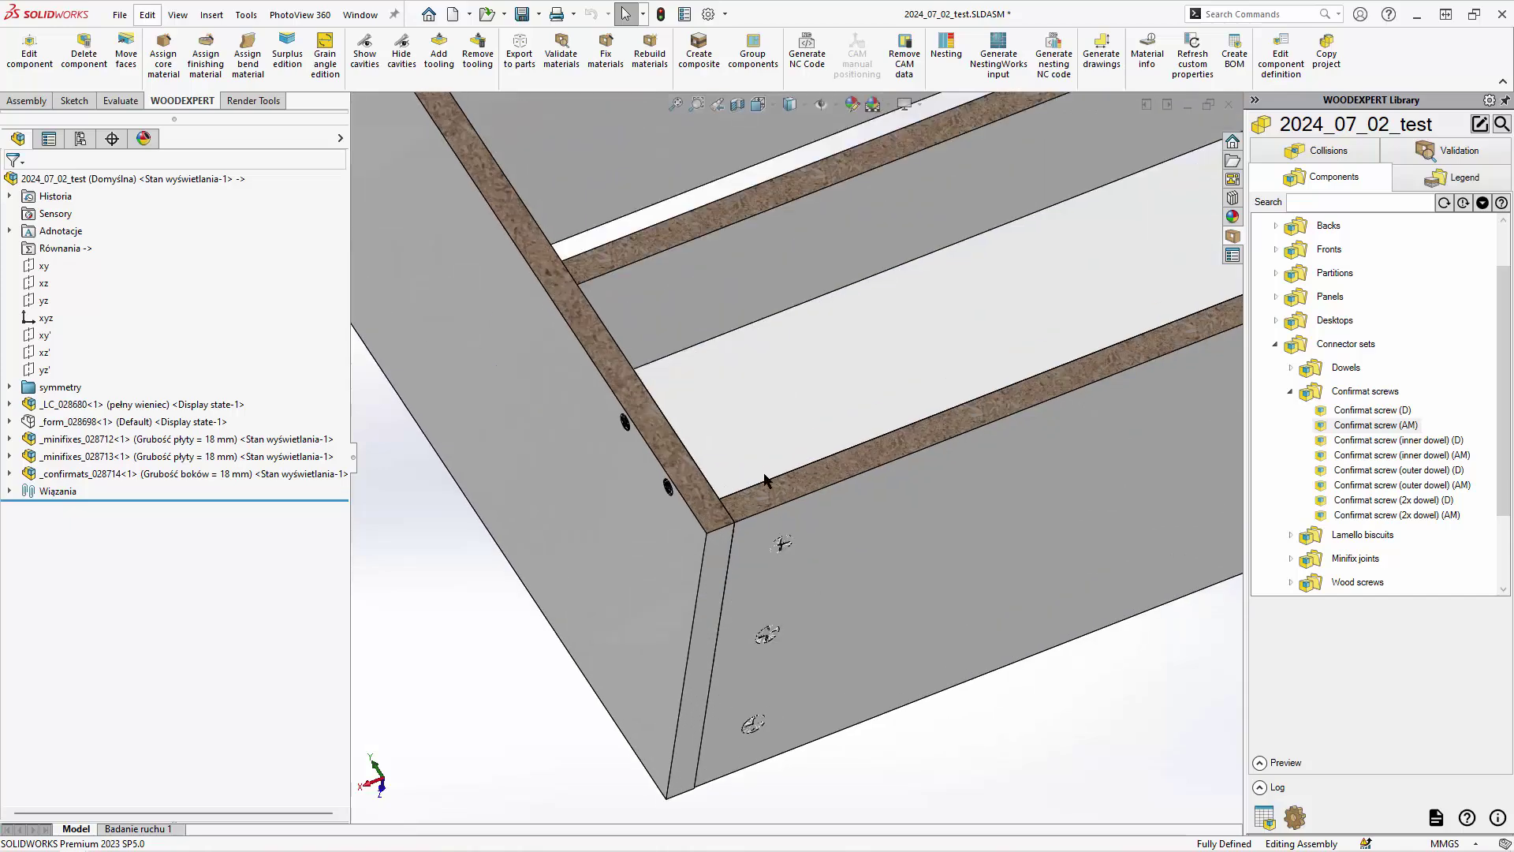
scroll(764, 478, up, 3)
click(762, 502)
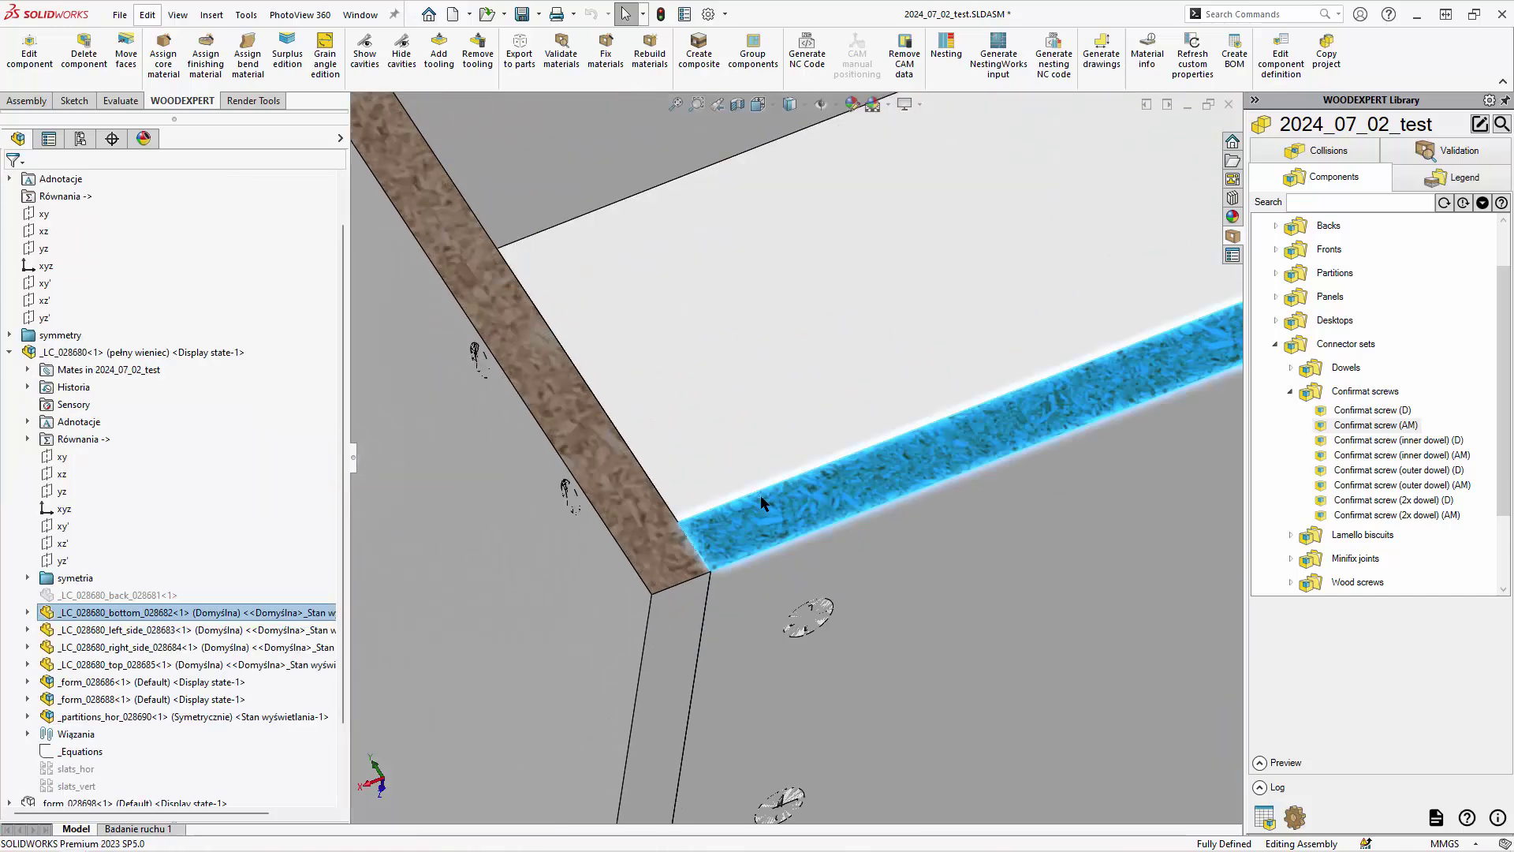
right_click(762, 501)
mouse_move(820, 438)
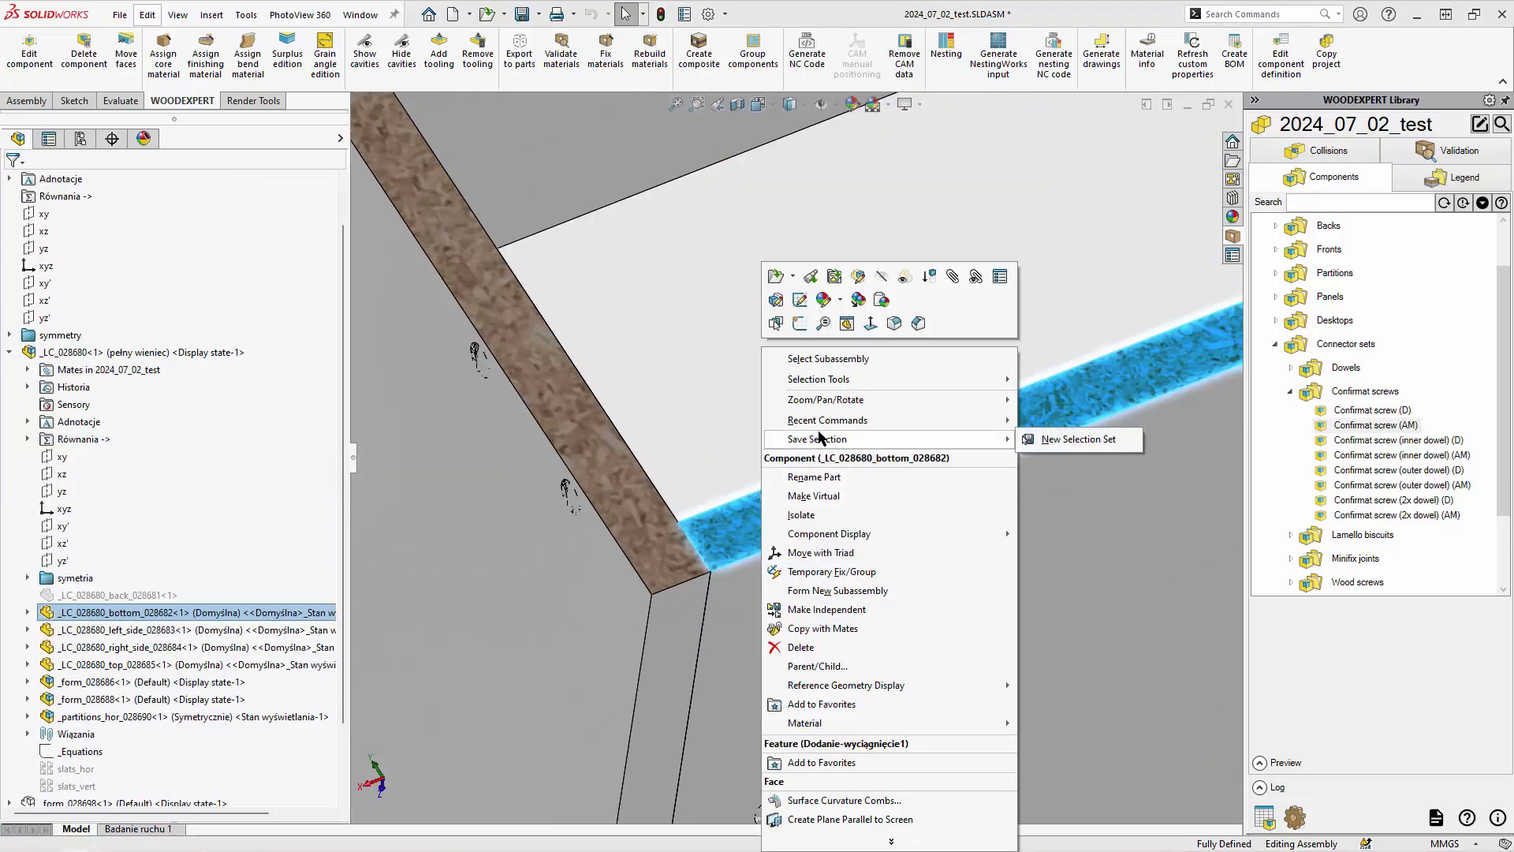
click(777, 325)
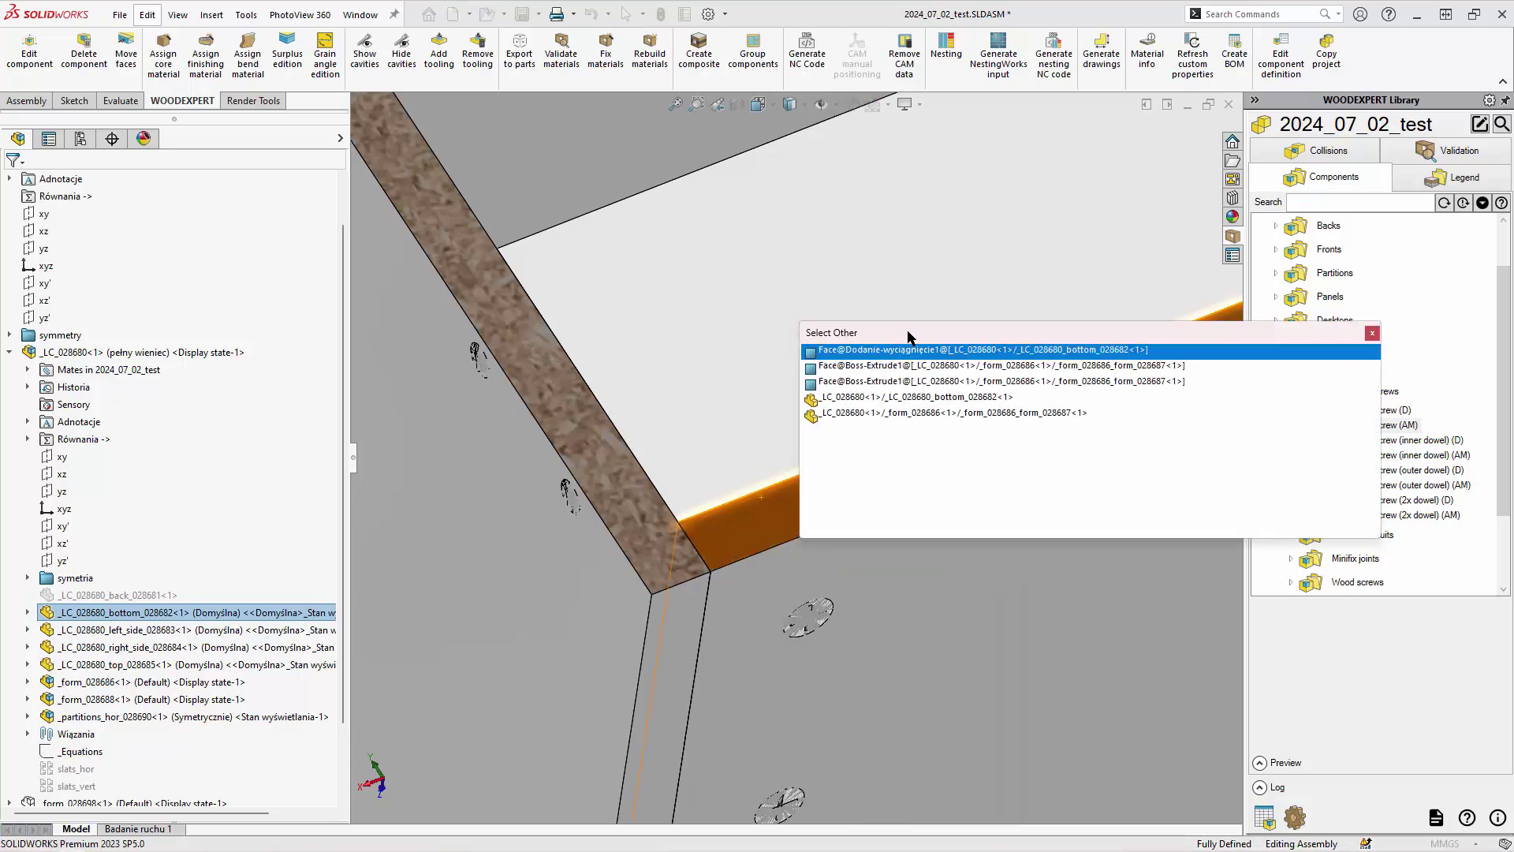
- Close the face list, return to the isometric view, and hide the right side panel
drag(909, 336, 954, 613)
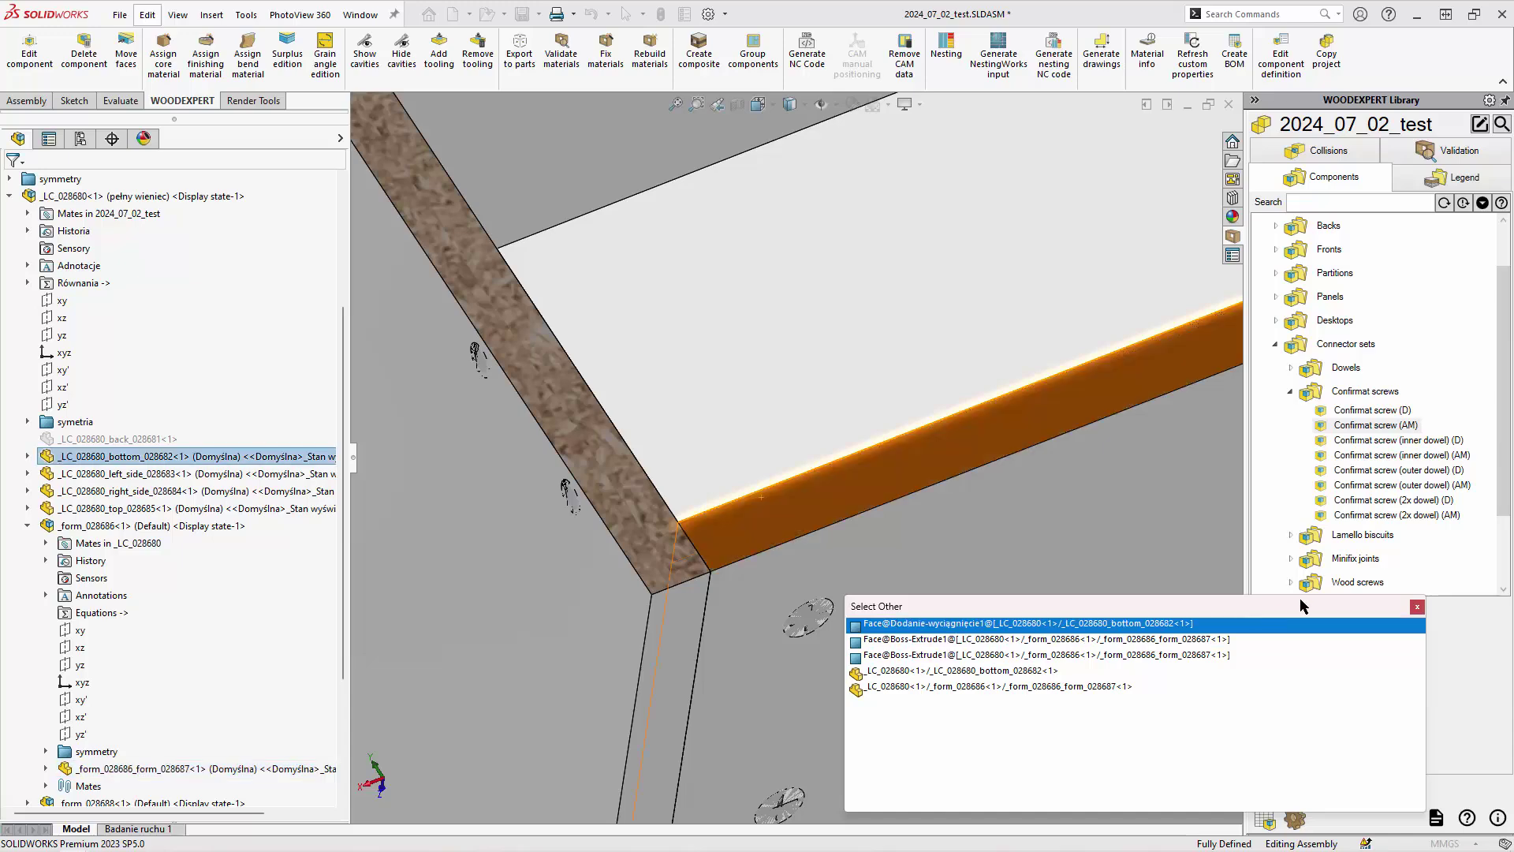
click(1417, 607)
key(ctrl+7)
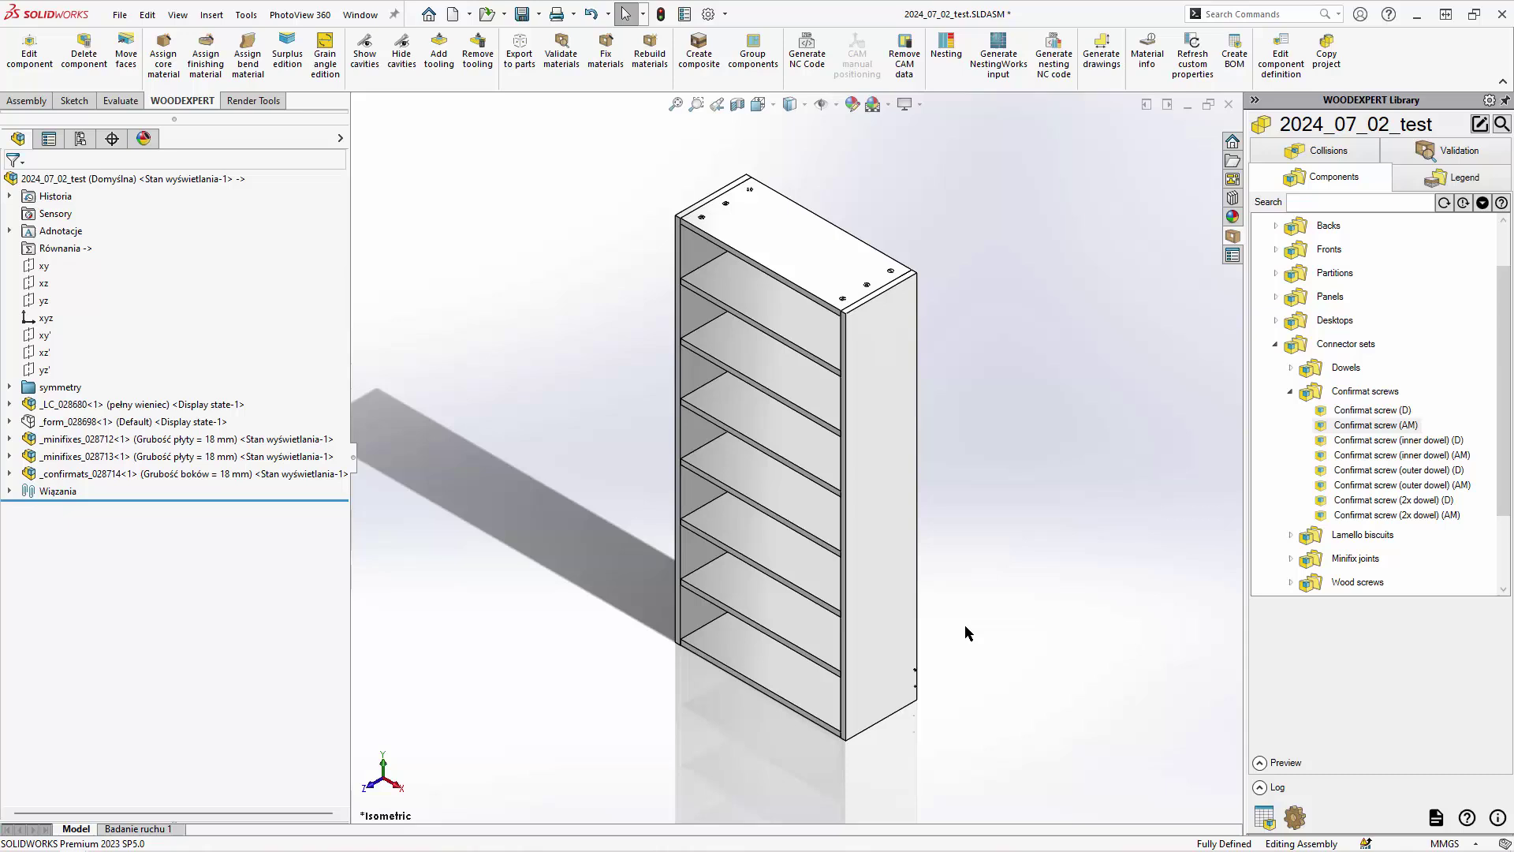
key(Tab)
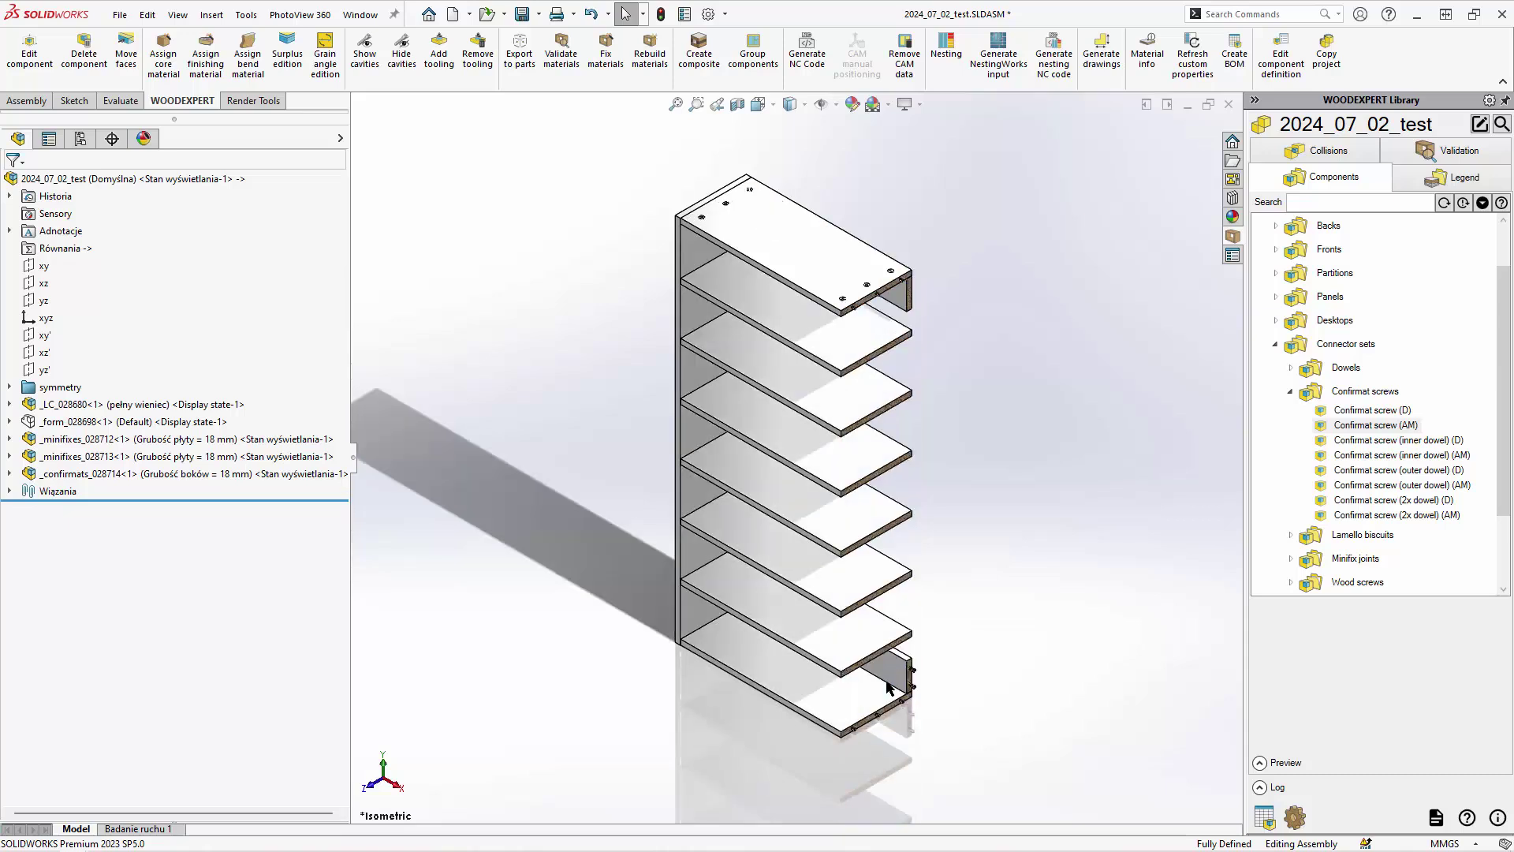
- Insert another Confirmat screw (AM) set and pick the partition board's front, top and opposite faces
double_click(1375, 427)
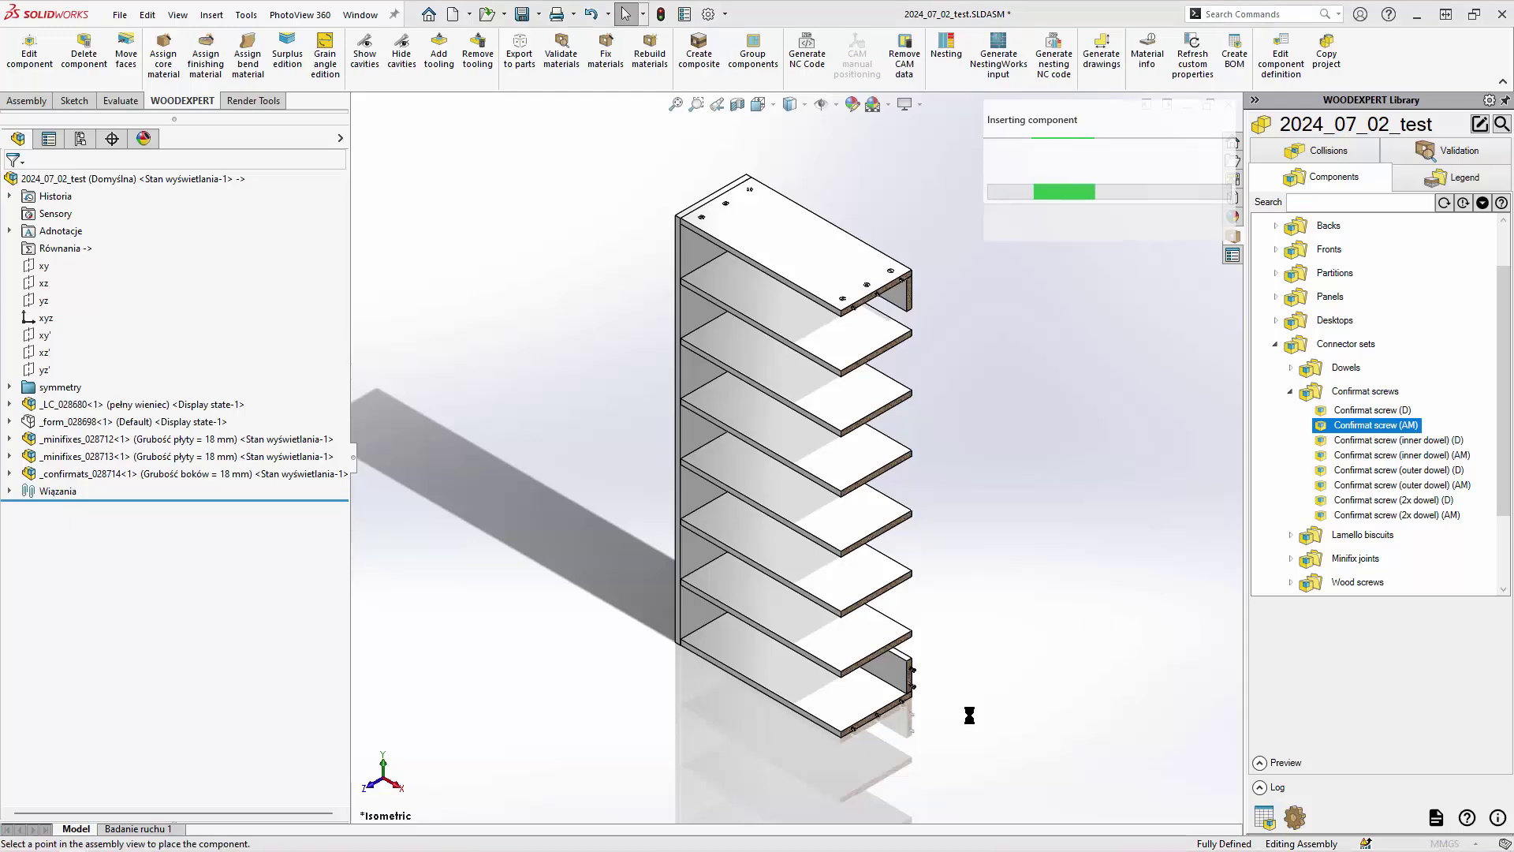
click(1057, 739)
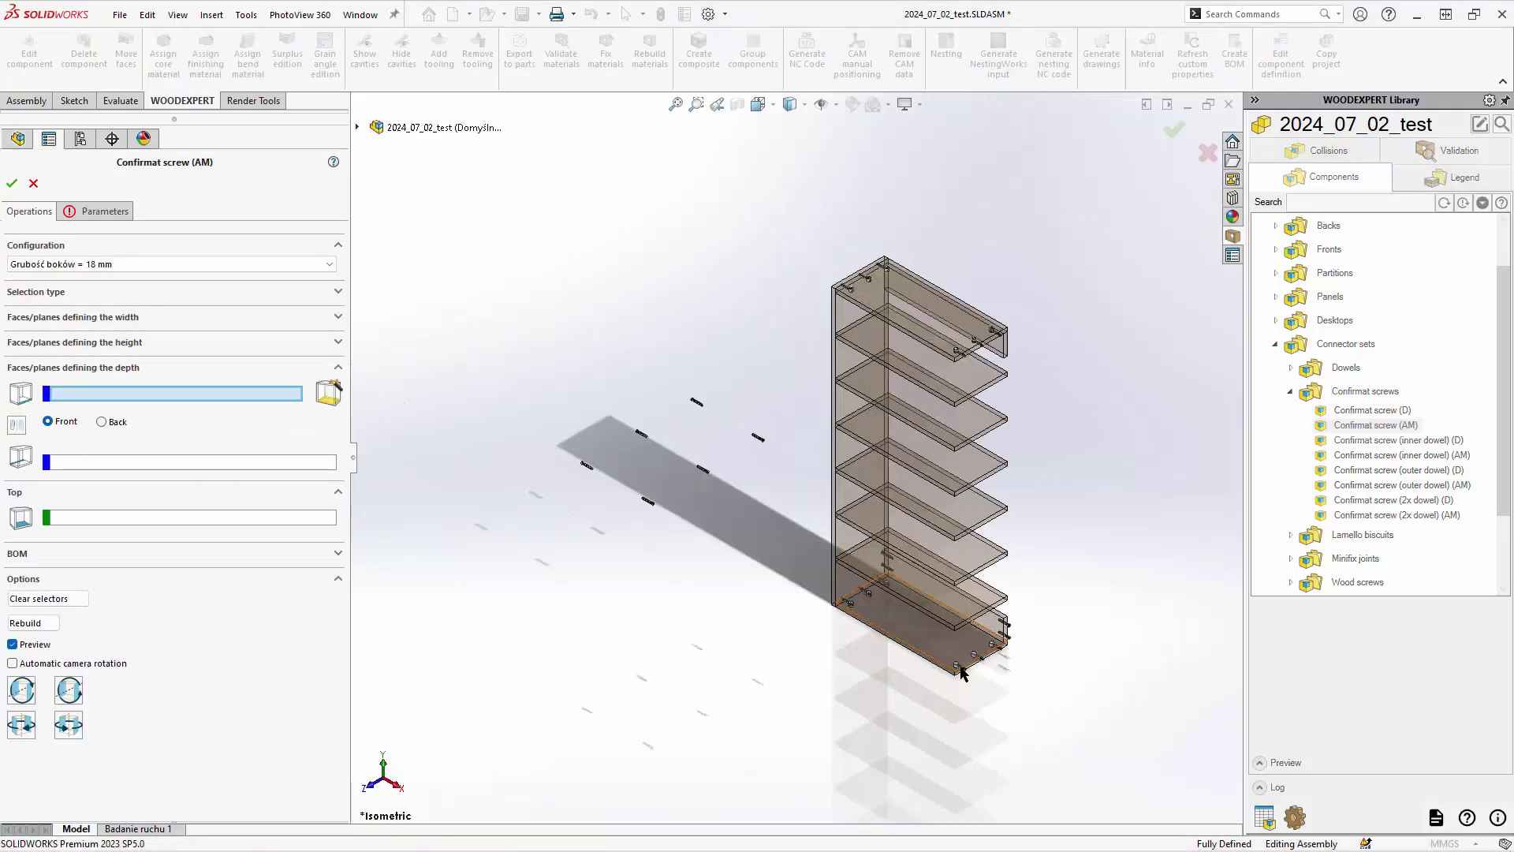
key(alt+Left)
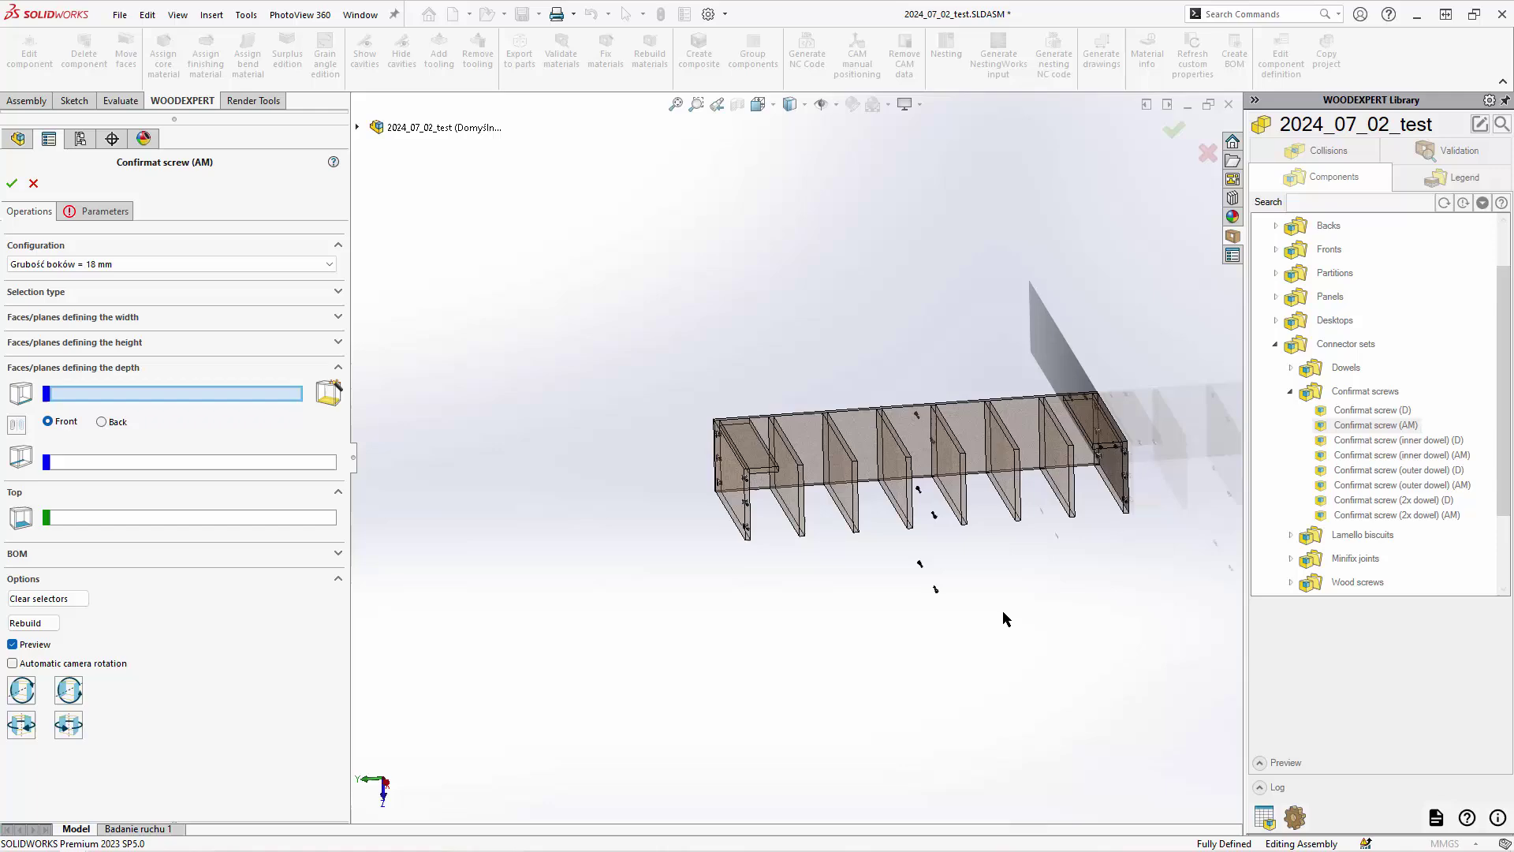
scroll(1069, 471, down, 10)
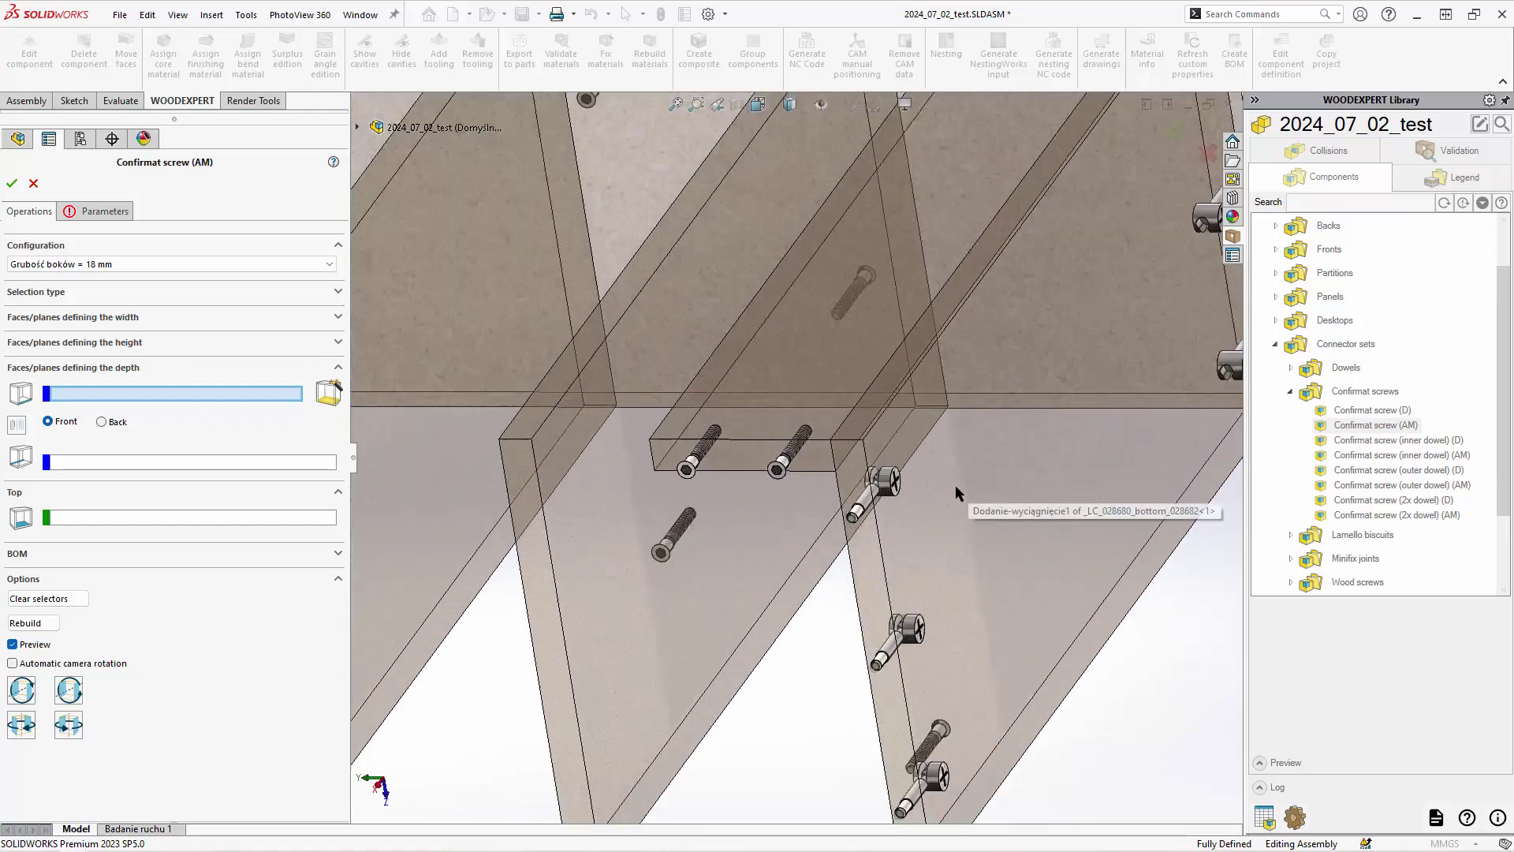
click(649, 446)
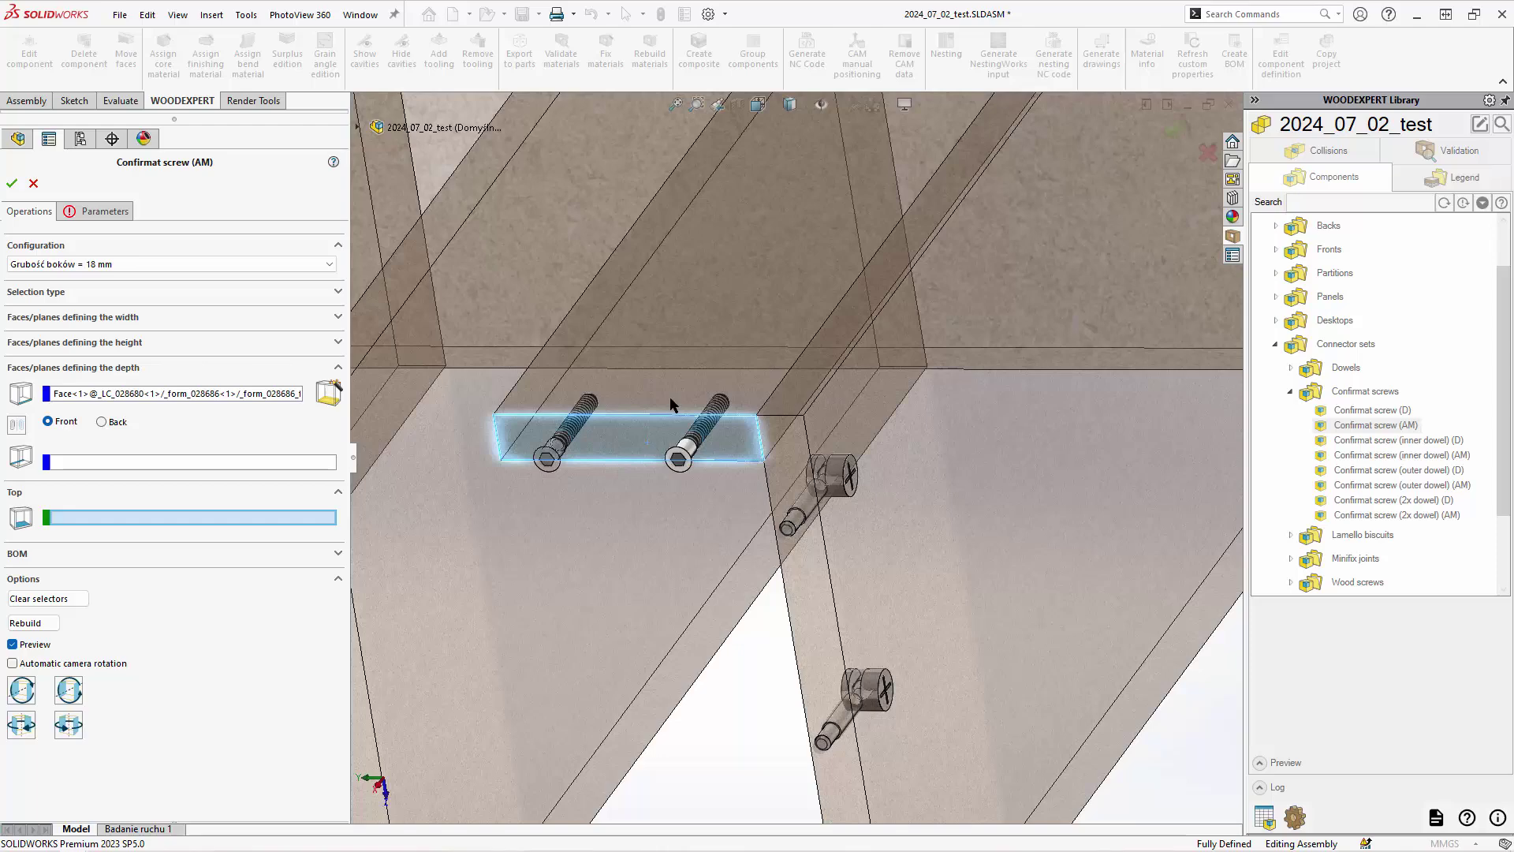
click(682, 357)
click(328, 392)
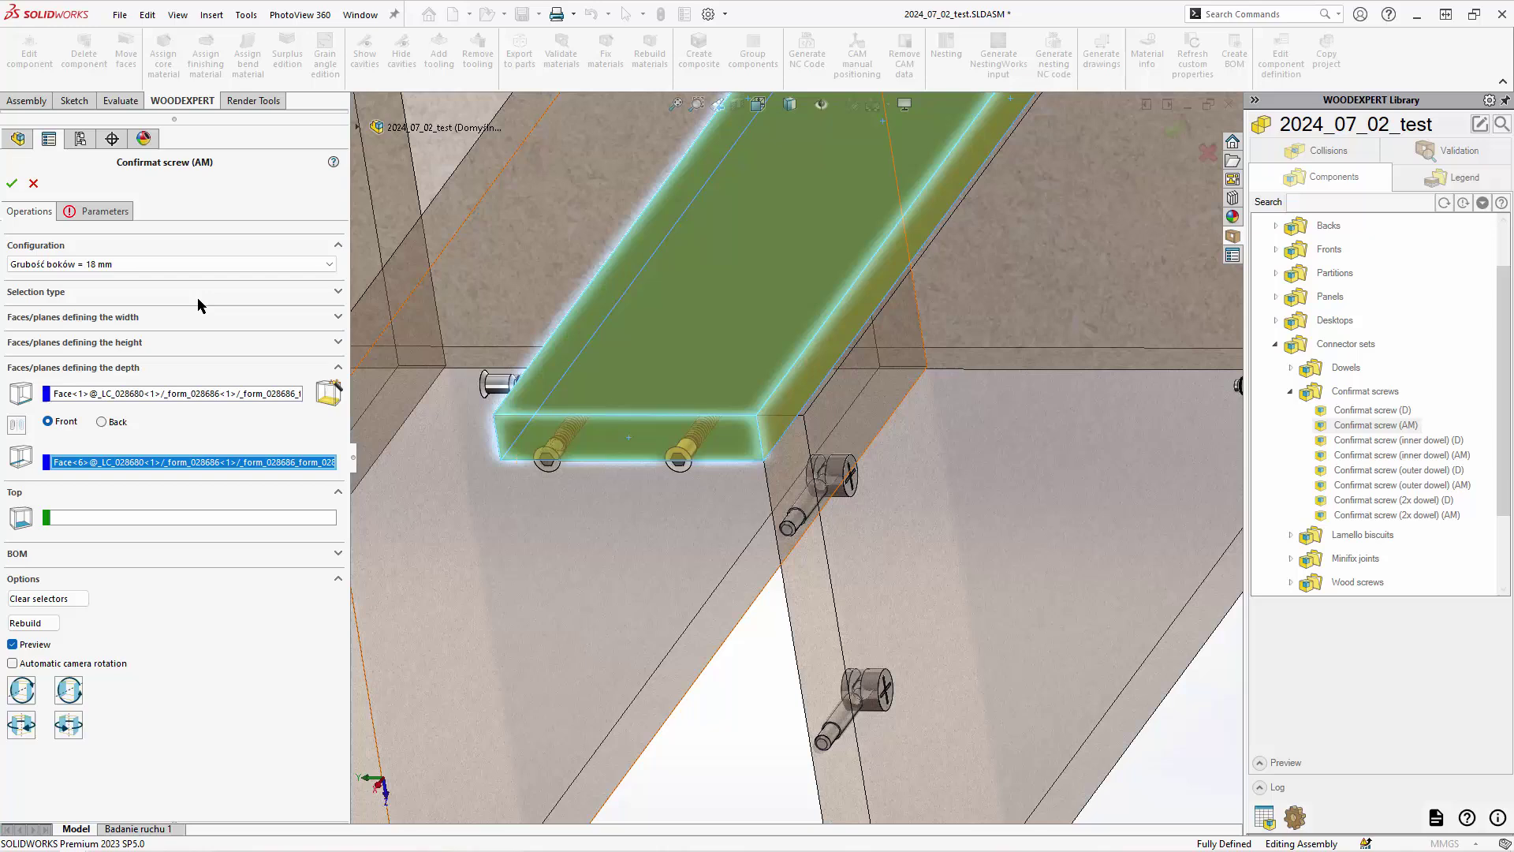
- Keep 18 mm board thickness, set the screws to the right side only, and confirm
click(89, 264)
click(89, 269)
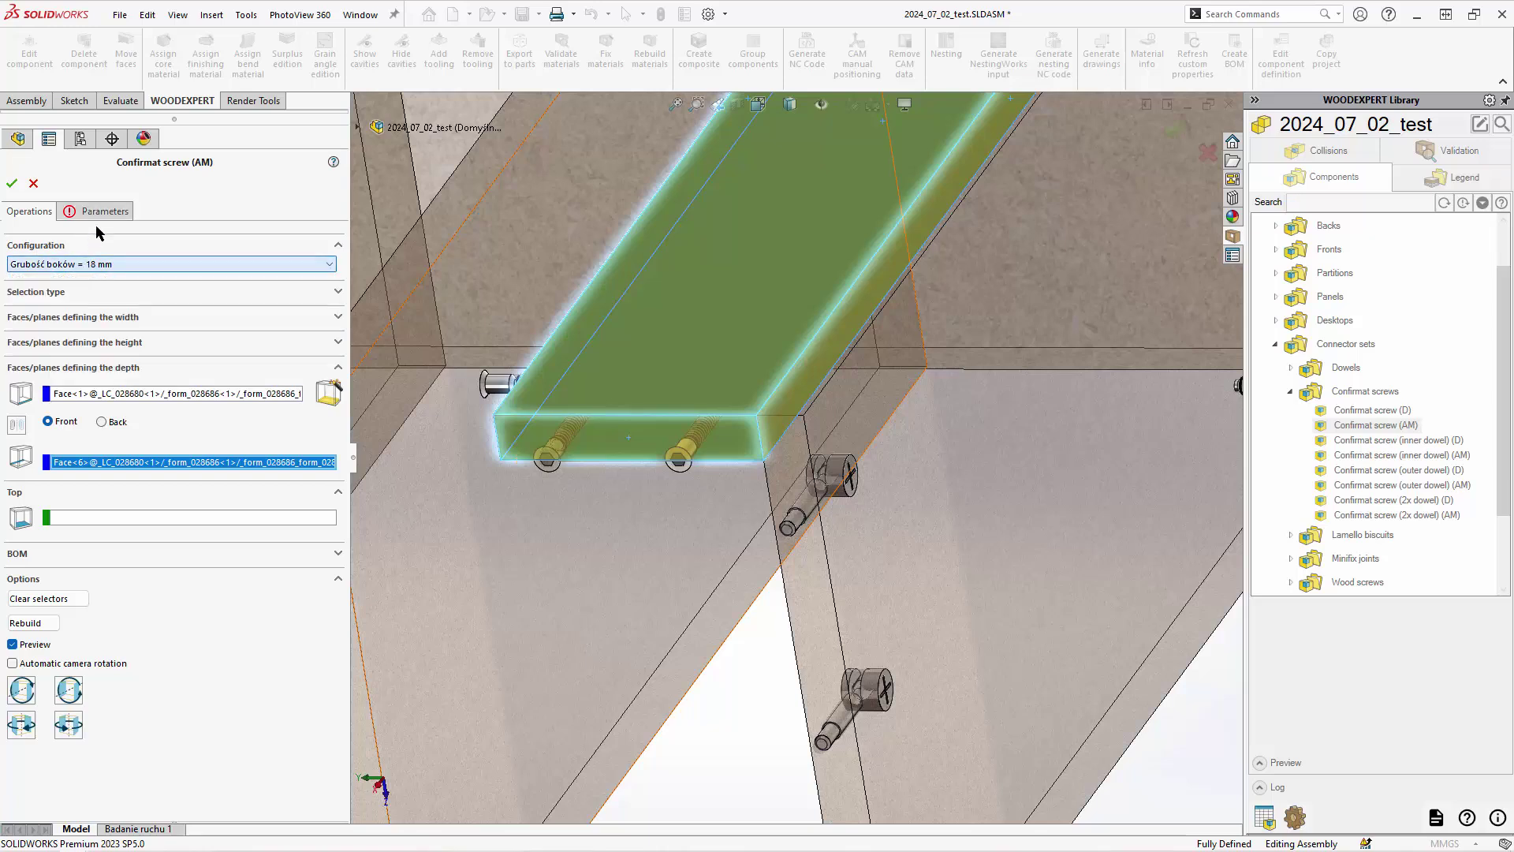
click(101, 213)
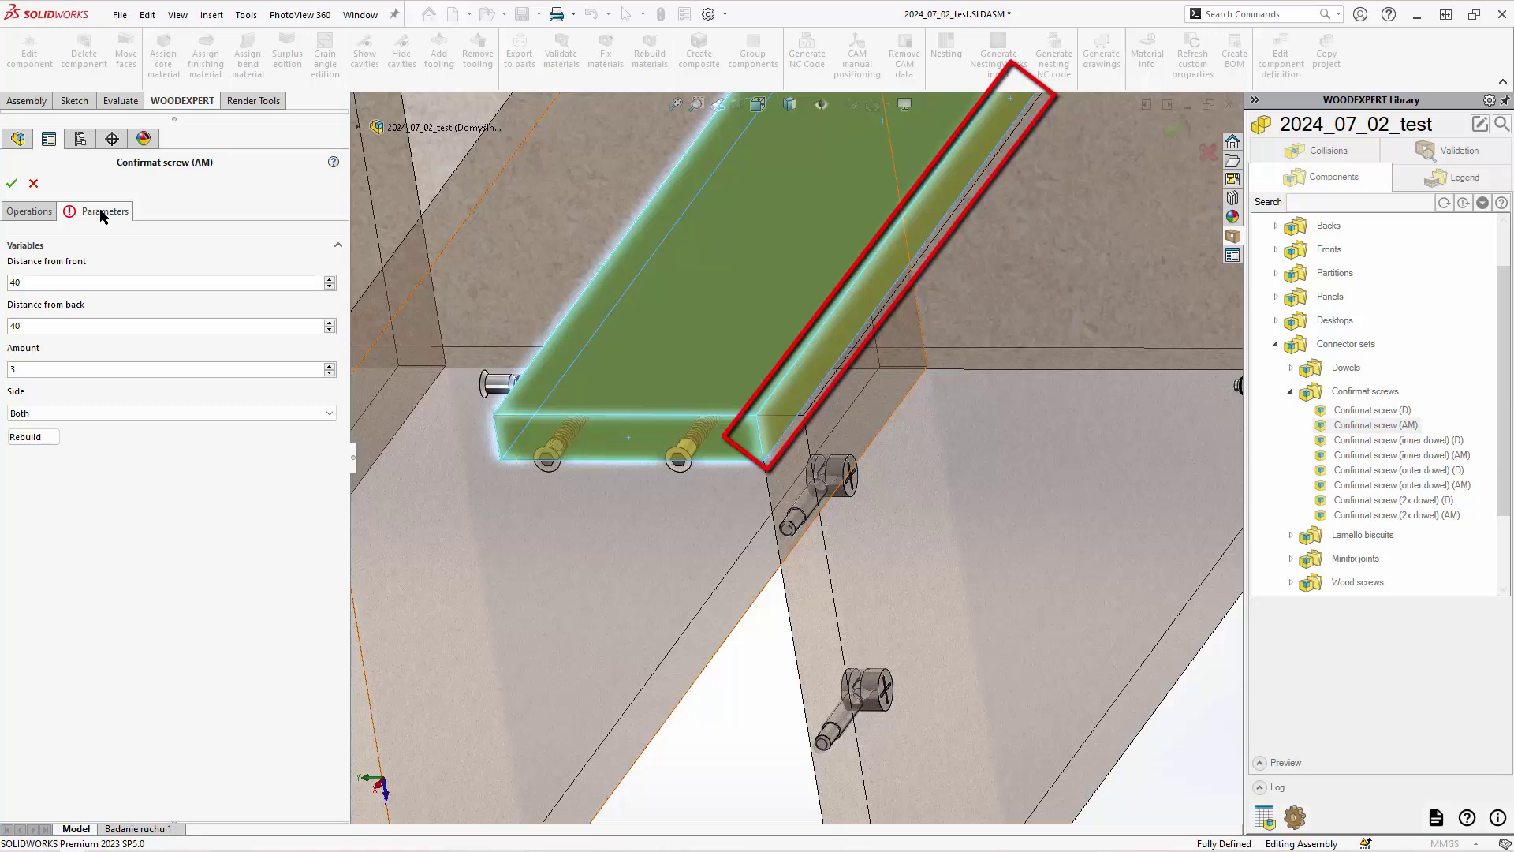
click(84, 412)
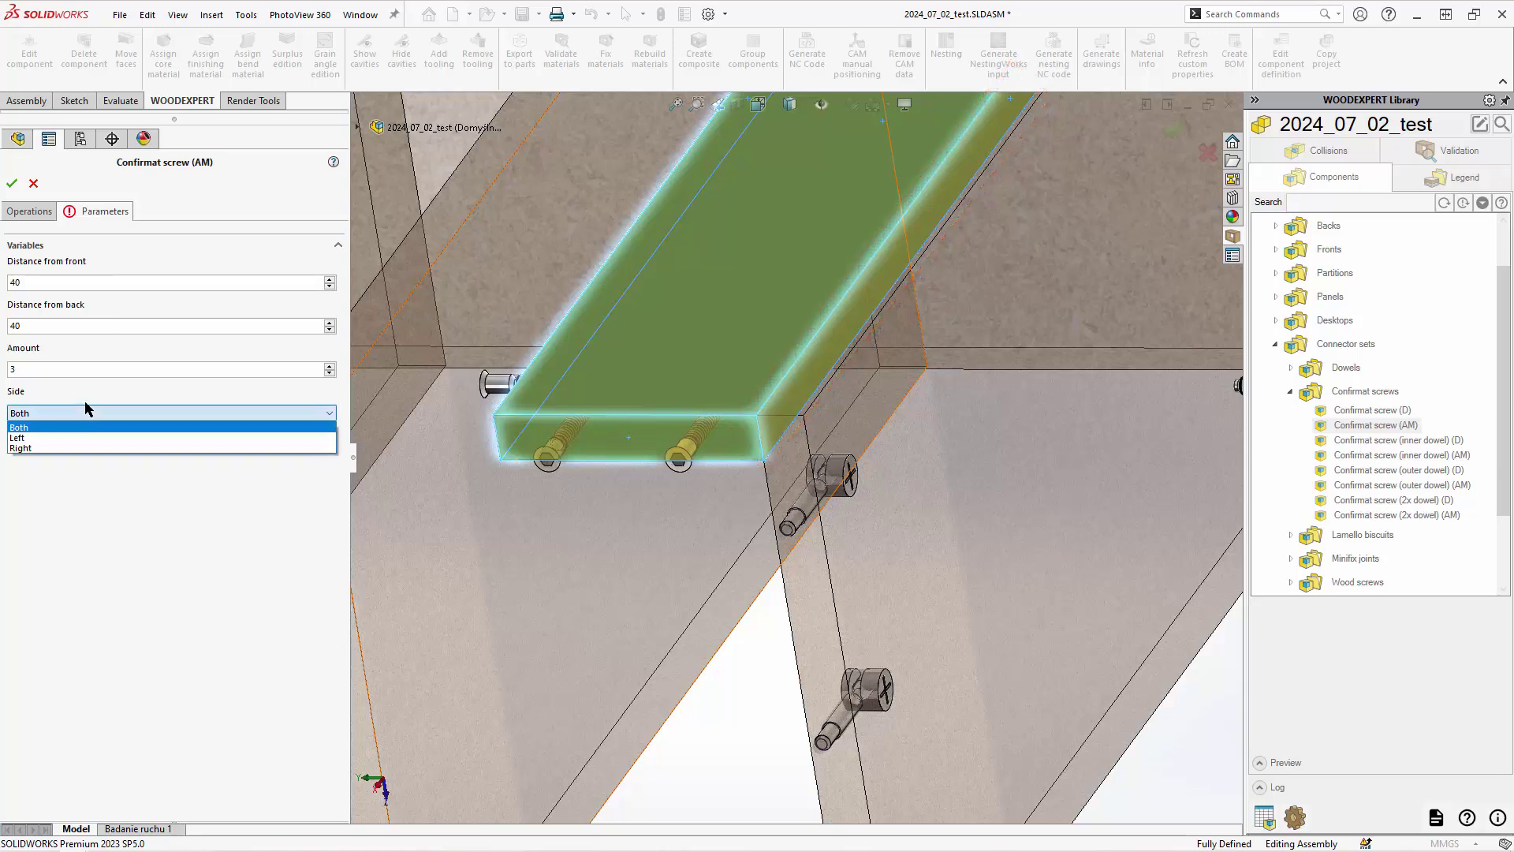
click(37, 448)
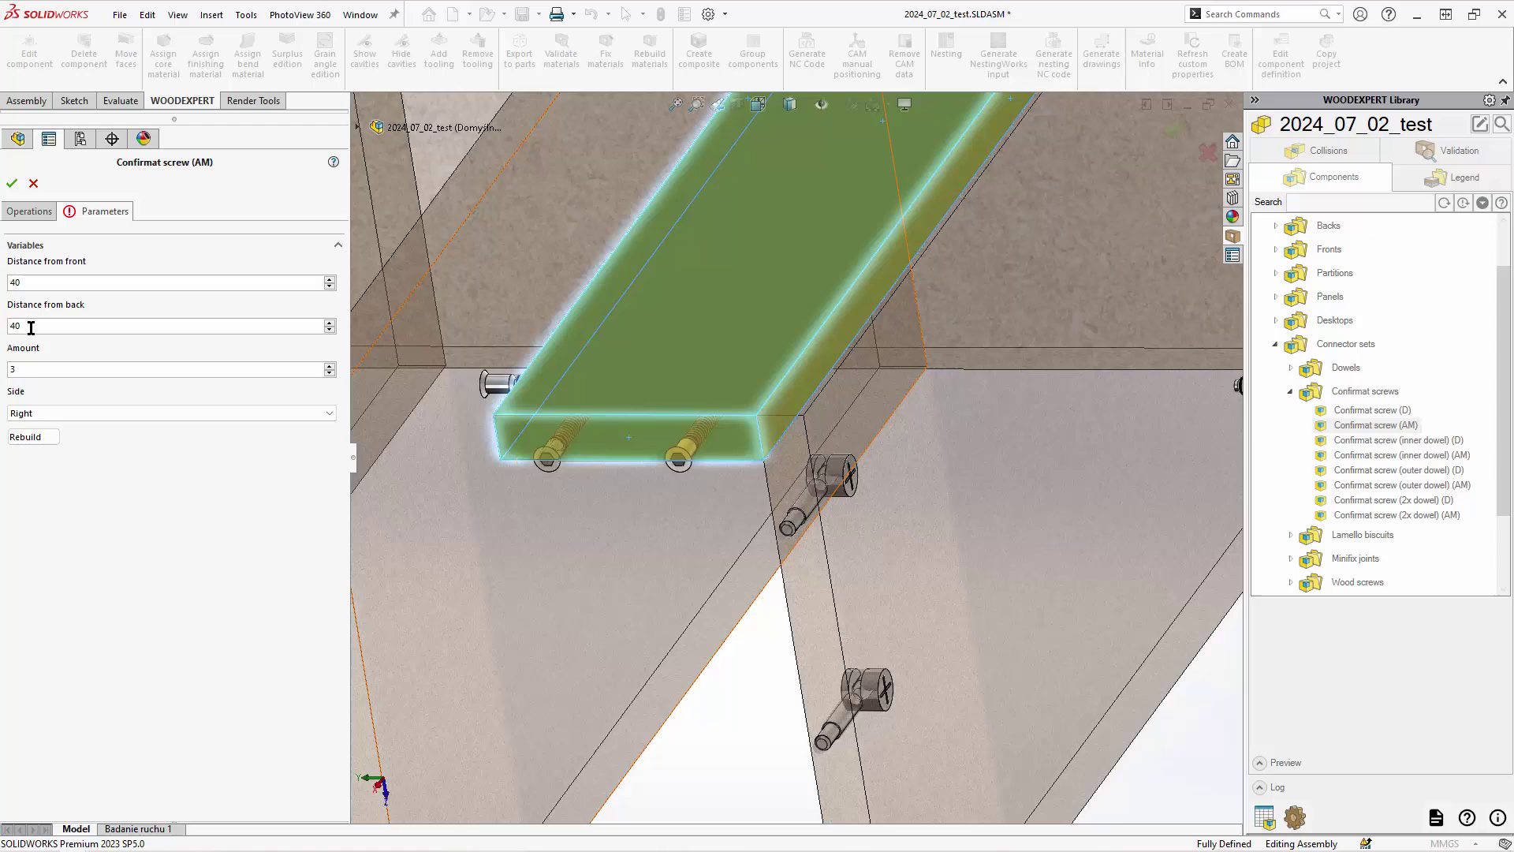
click(12, 184)
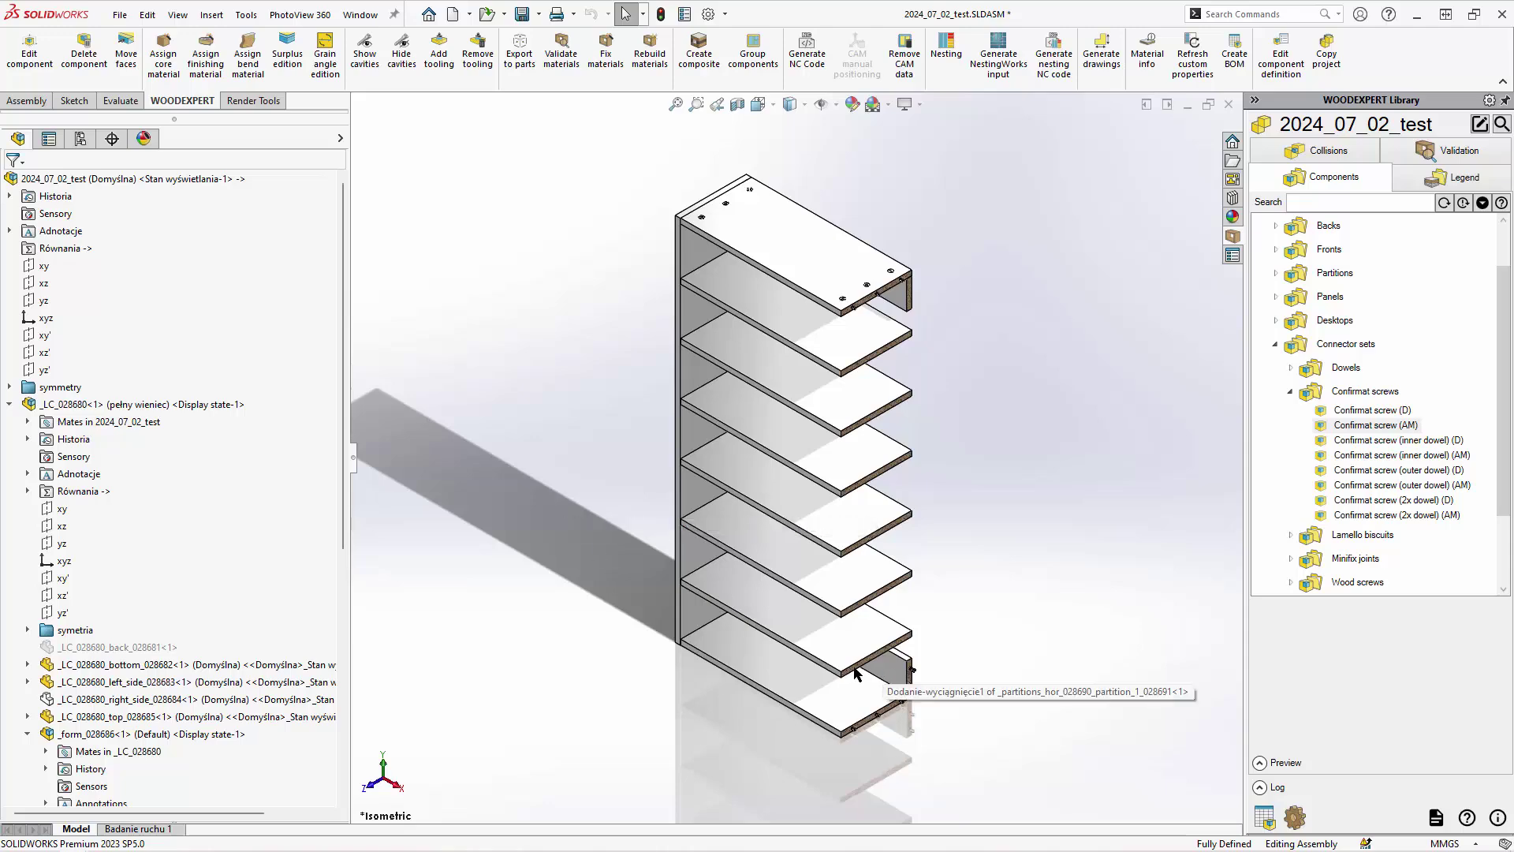
- Zoom and orbit to inspect the Confirmat holes at the lower corner, then return to isometric view
scroll(907, 708, down, 3)
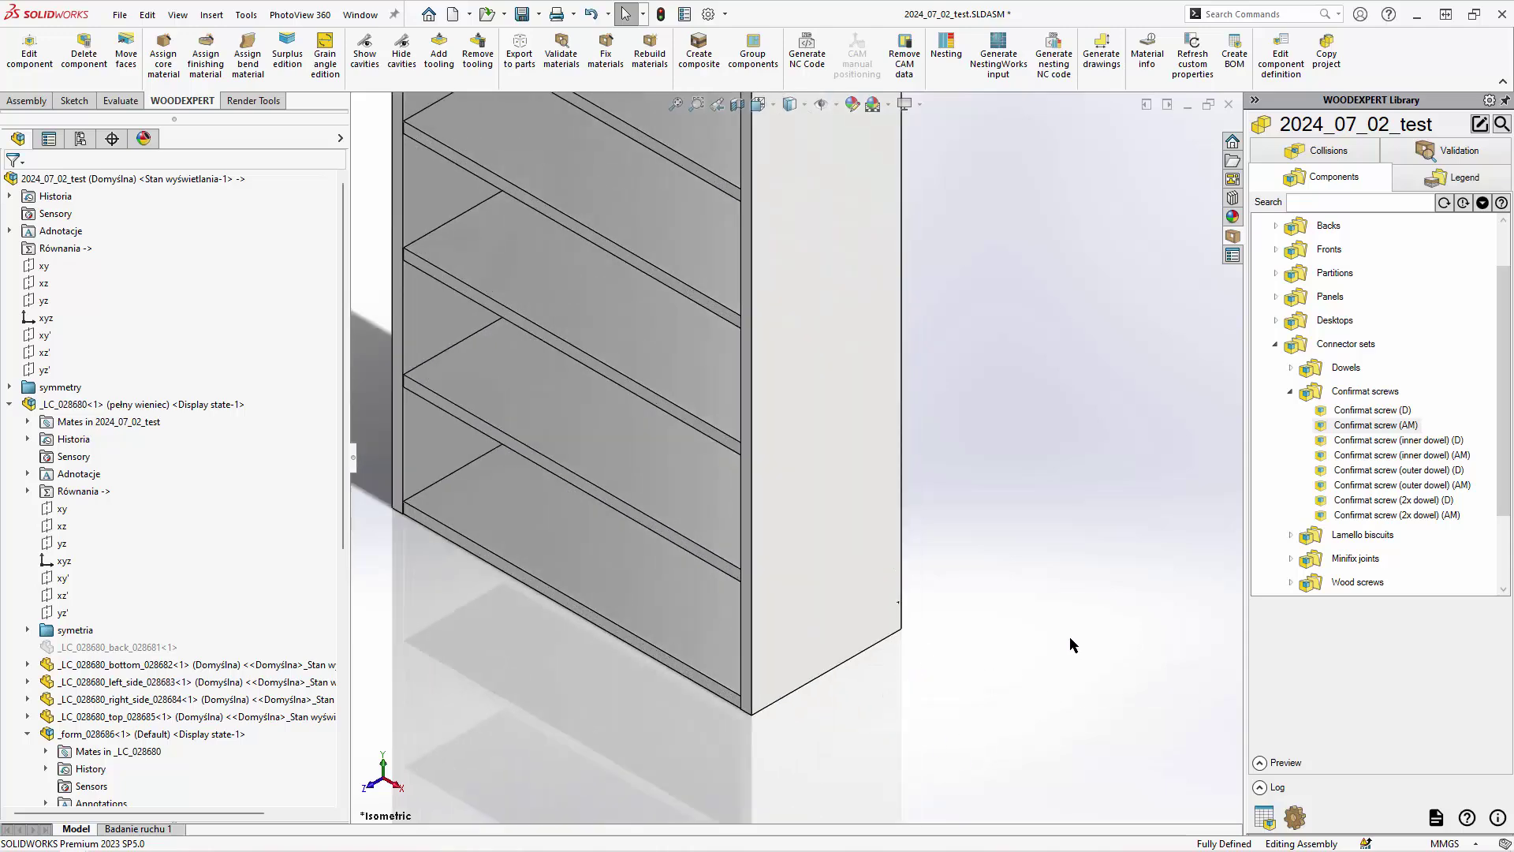
scroll(886, 582, down, 5)
middle_drag(1021, 693, 911, 560)
scroll(968, 704, up, 5)
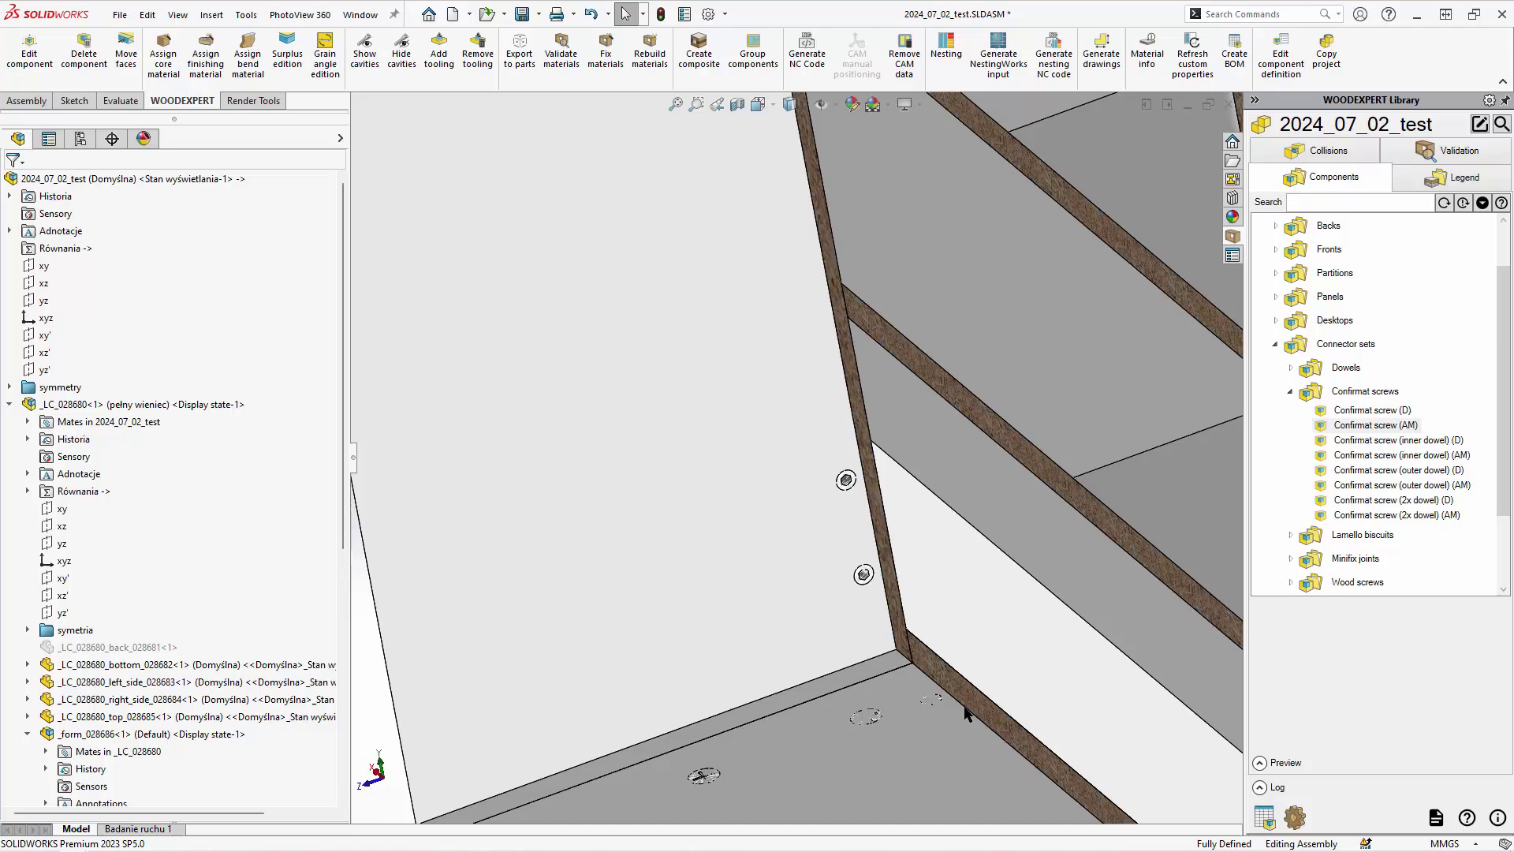
scroll(968, 694, down, 5)
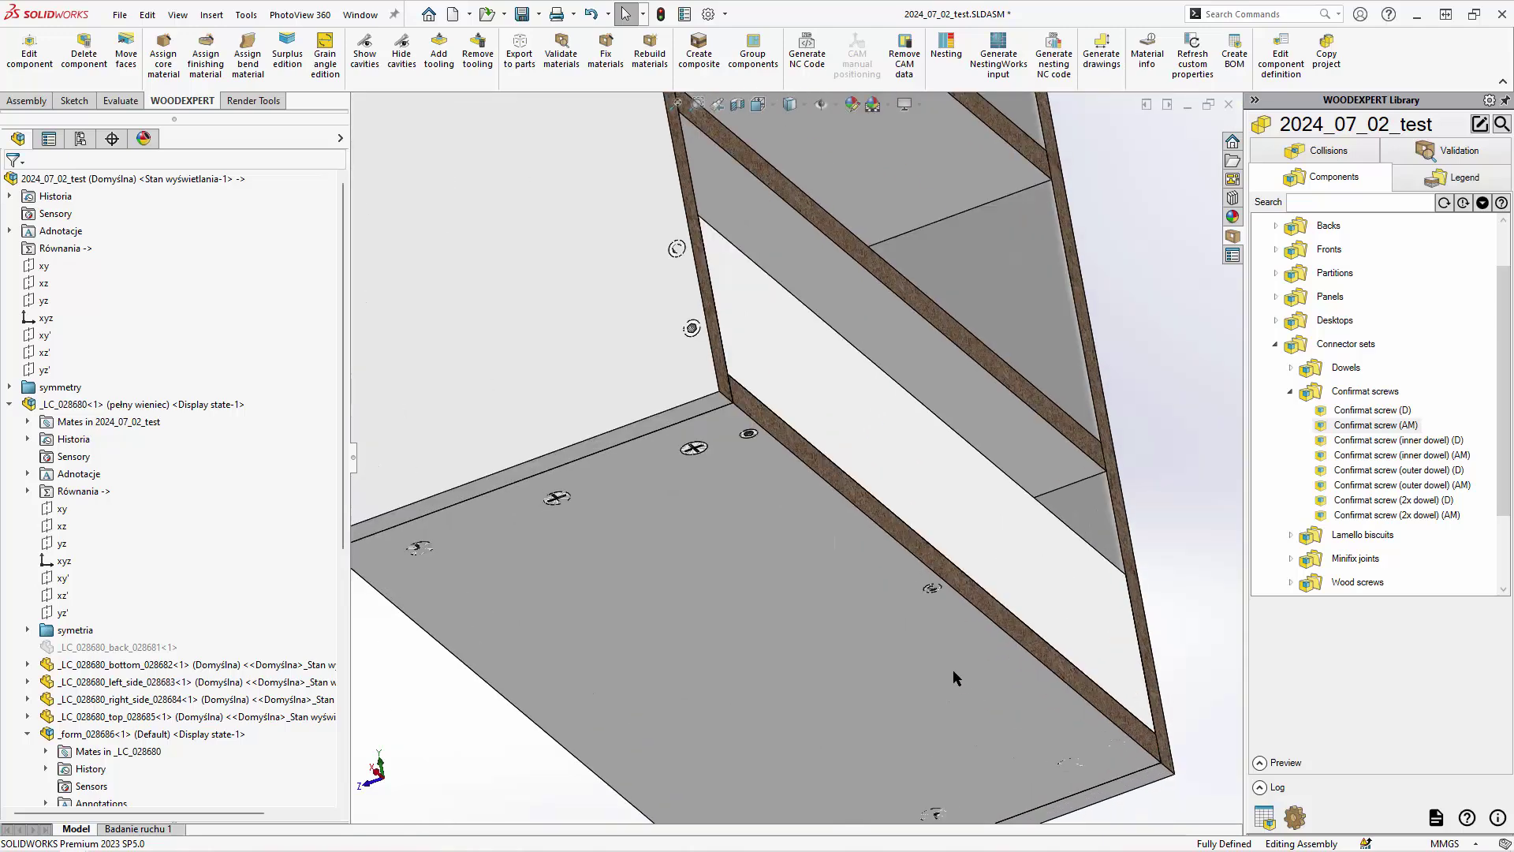
key(ctrl+7)
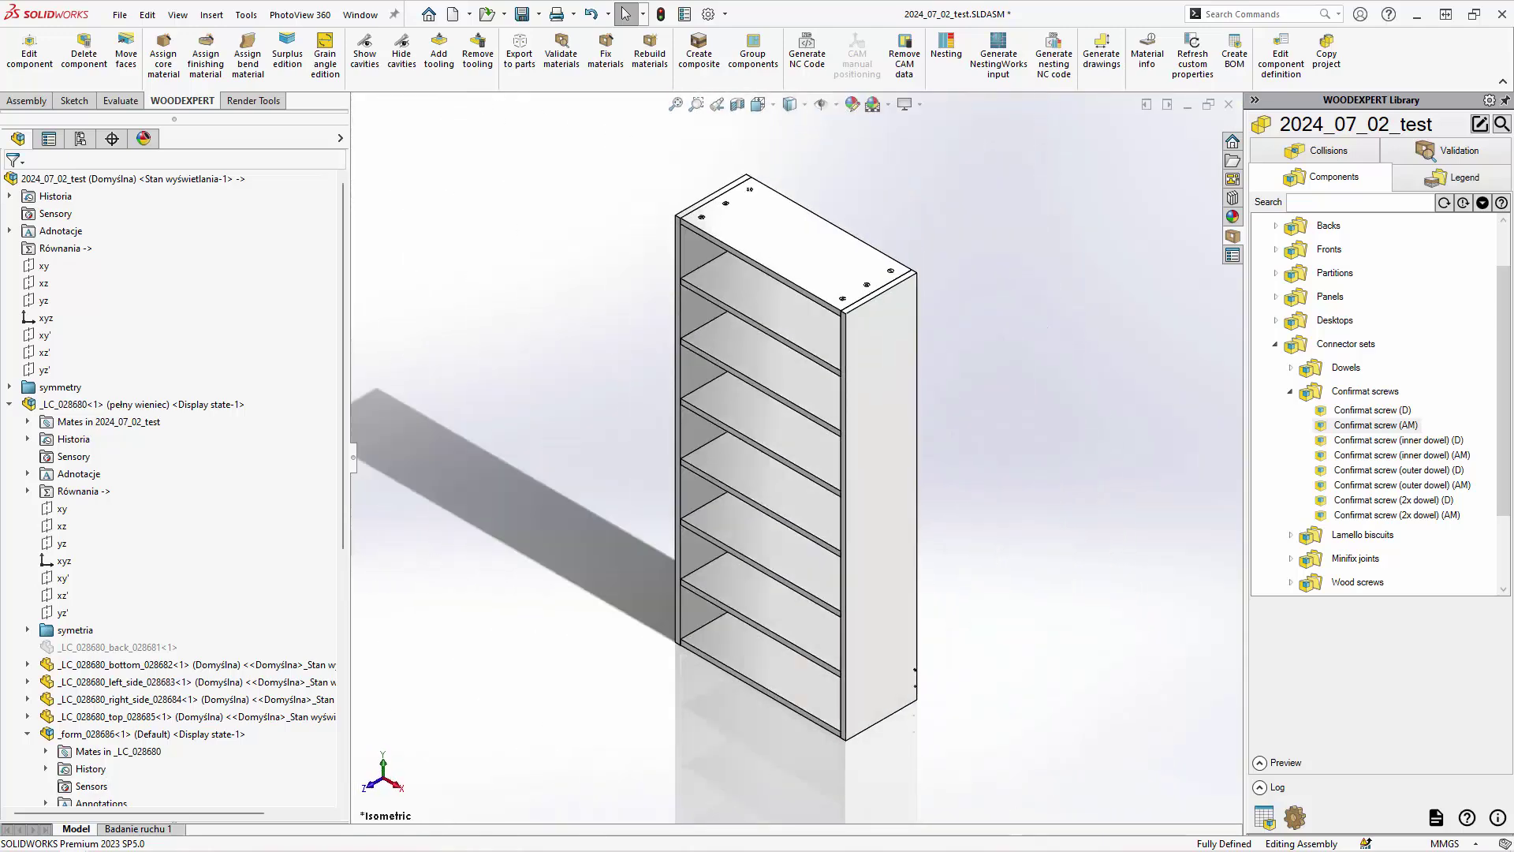